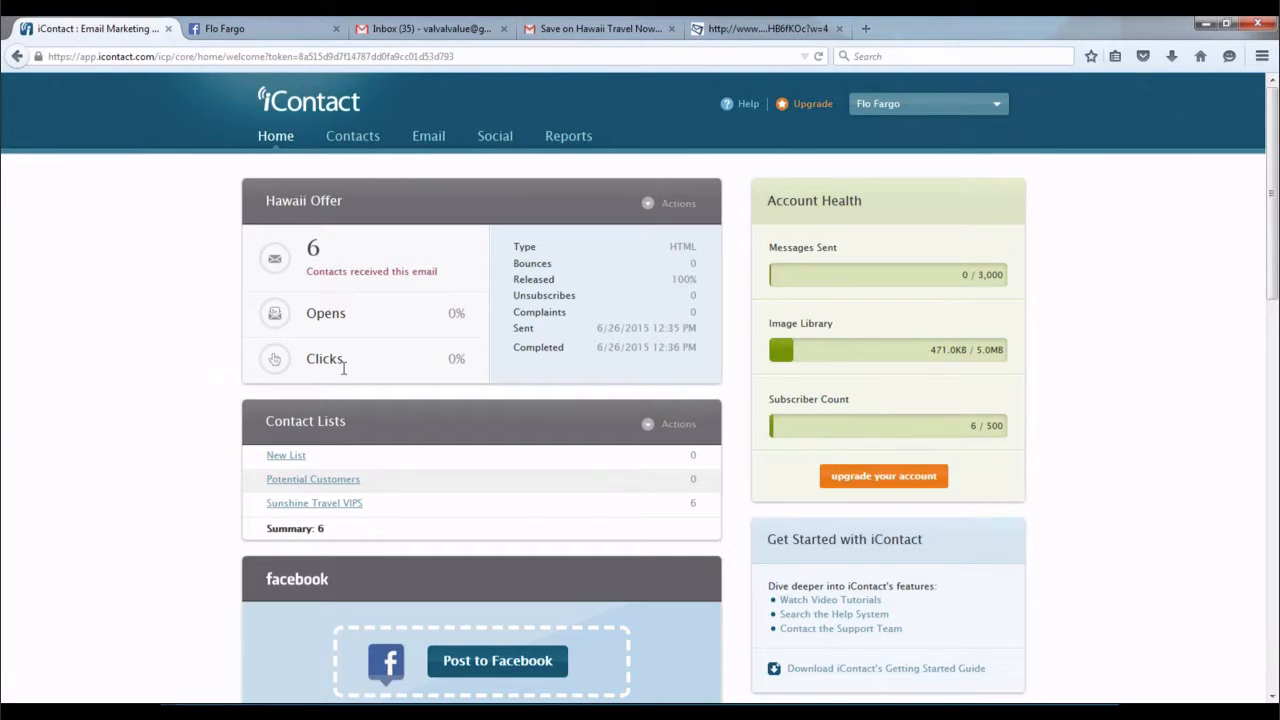
- Examine the home dashboard: the Hawaii Offer message actions and statistics, contact lists, social posting sections, account health and latest news
{"action": "left_click", "coordinate": [647, 205]}
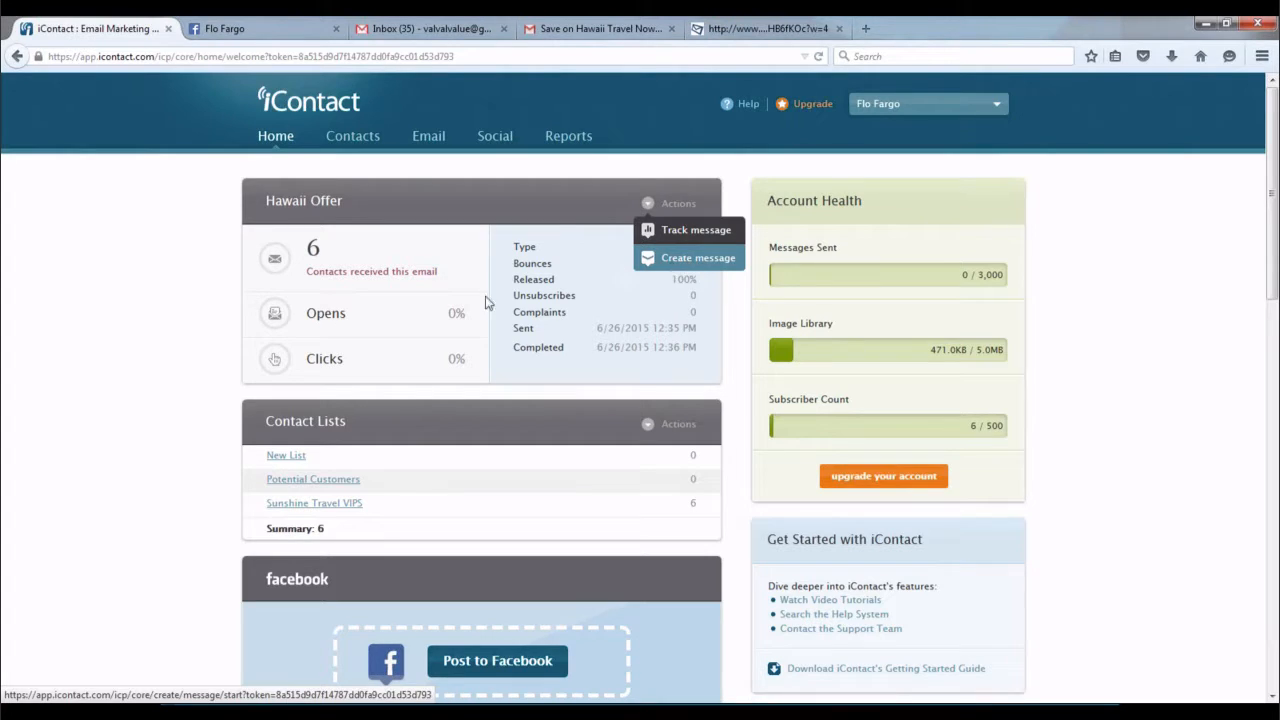
{"action": "scroll", "coordinate": [170, 372], "scroll_direction": "down", "scroll_amount": 3}
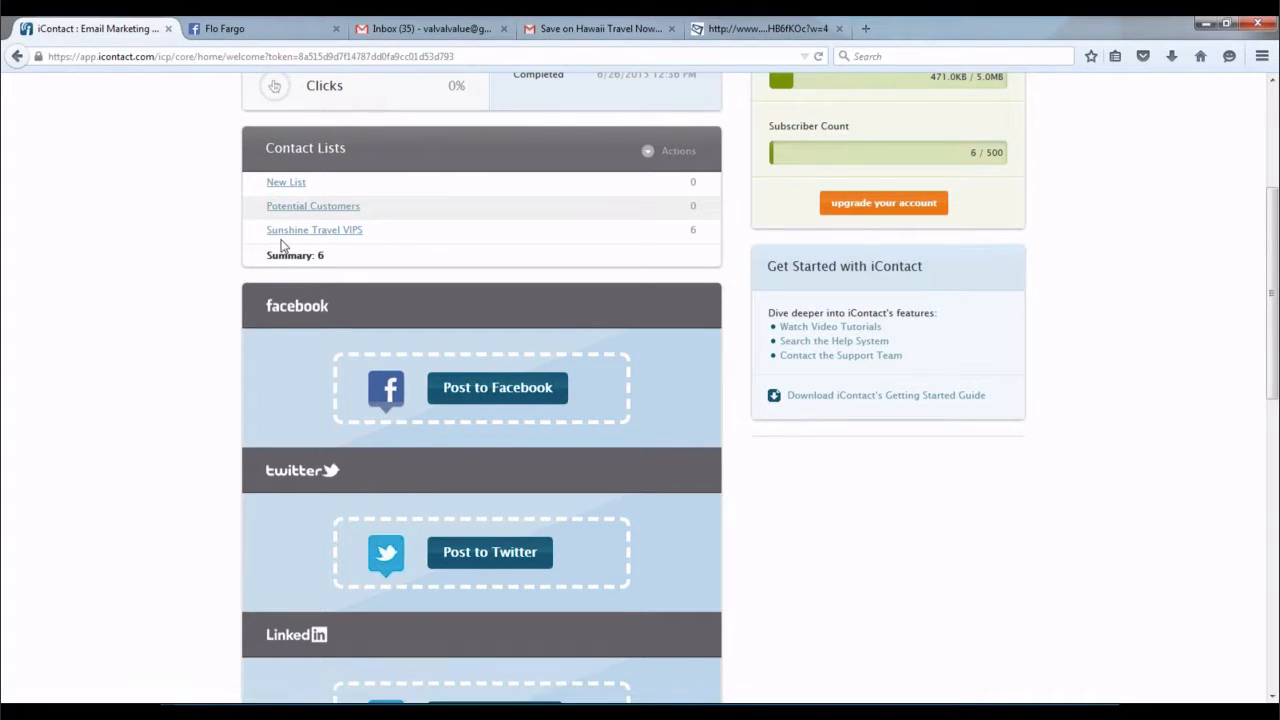
{"action": "scroll", "coordinate": [209, 290], "scroll_direction": "down", "scroll_amount": 2}
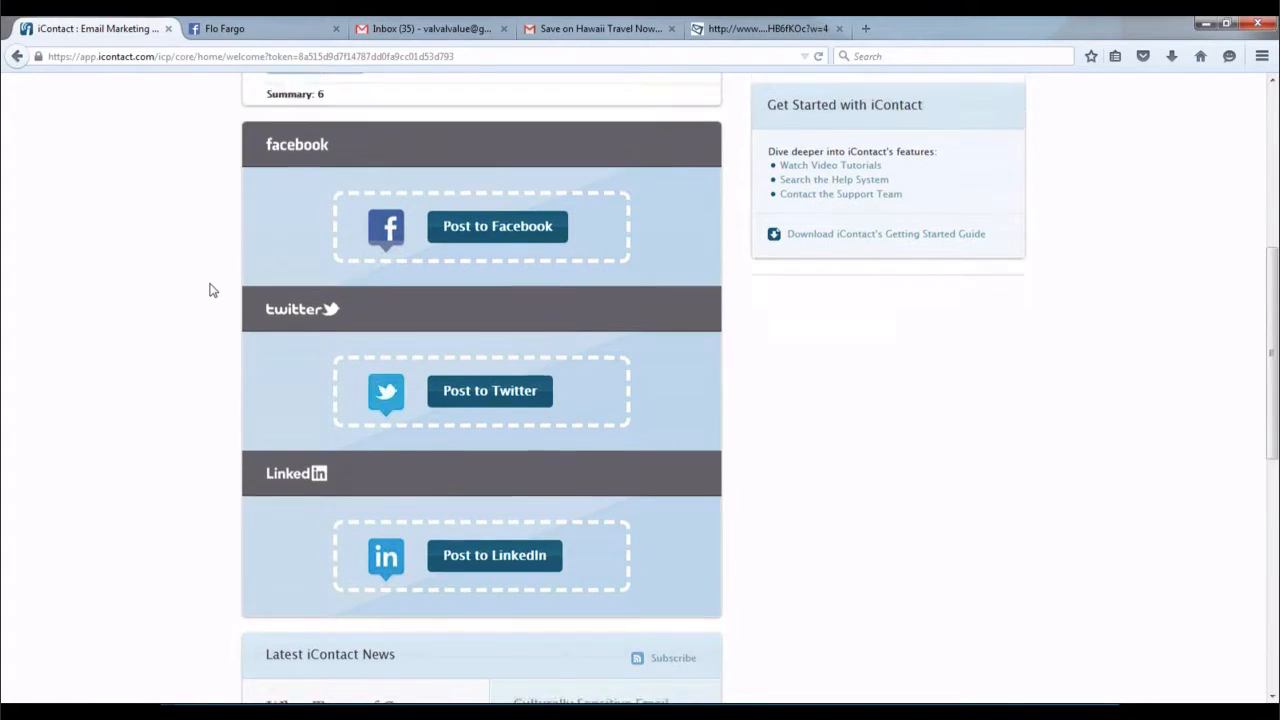
{"action": "scroll", "coordinate": [210, 290], "scroll_direction": "up", "scroll_amount": 3}
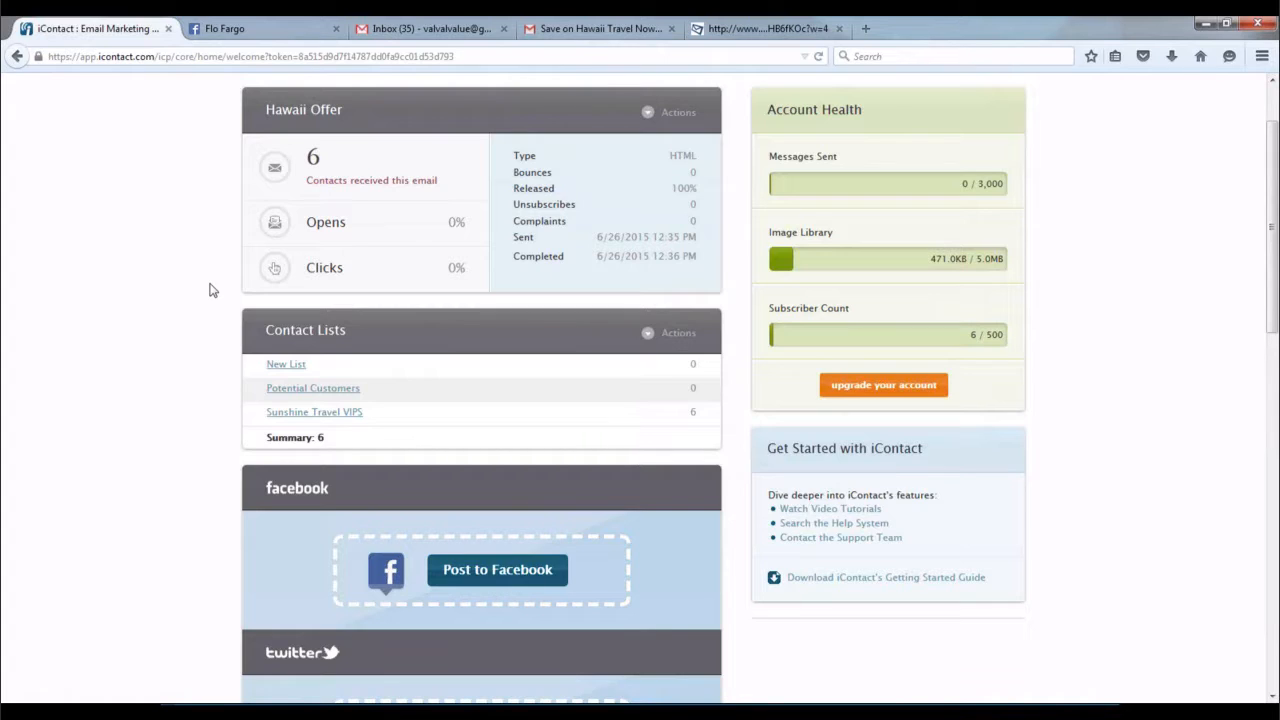
{"action": "scroll", "coordinate": [210, 290], "scroll_direction": "down", "scroll_amount": 8}
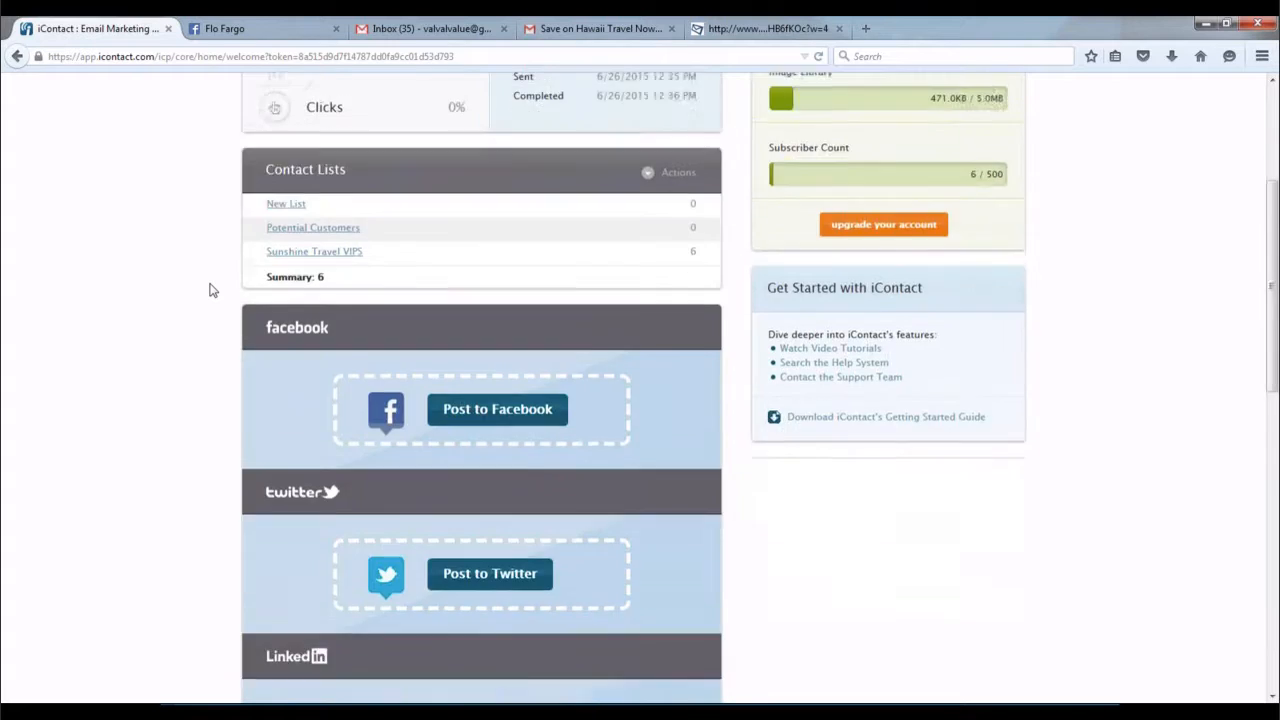
{"action": "scroll", "coordinate": [210, 290], "scroll_direction": "down", "scroll_amount": 3}
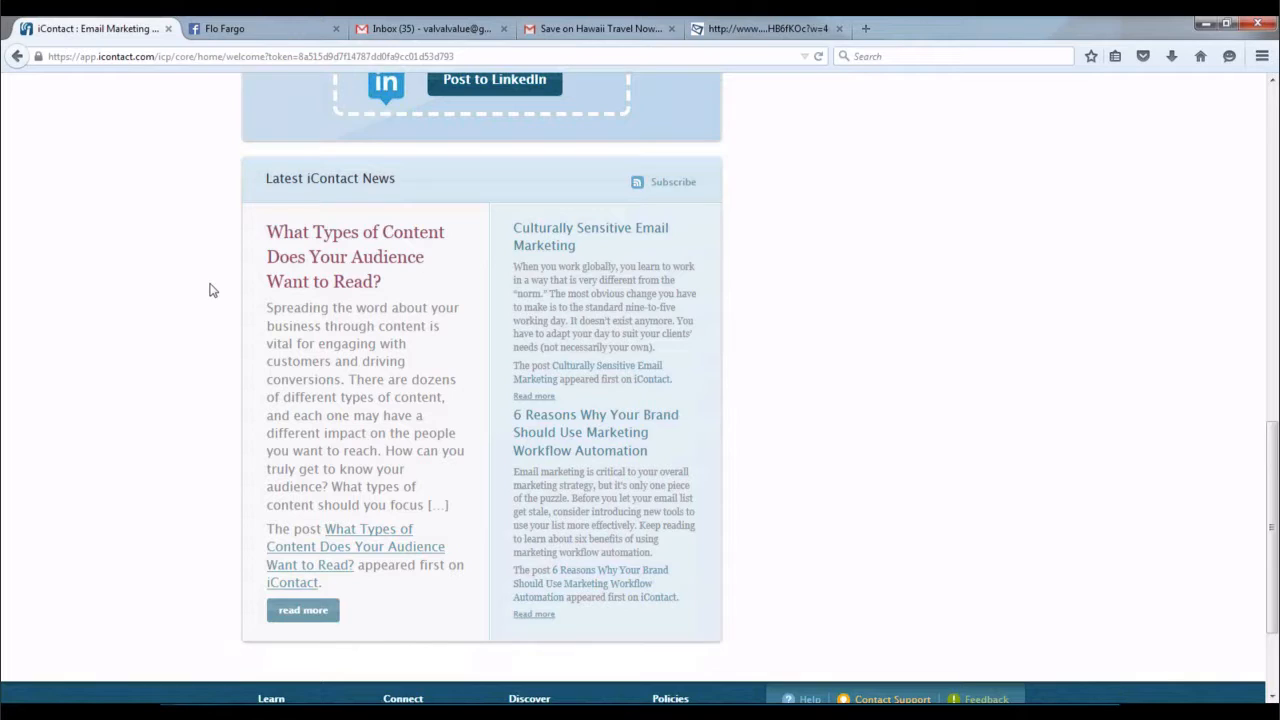
{"action": "scroll", "coordinate": [797, 558], "scroll_direction": "up", "scroll_amount": 3}
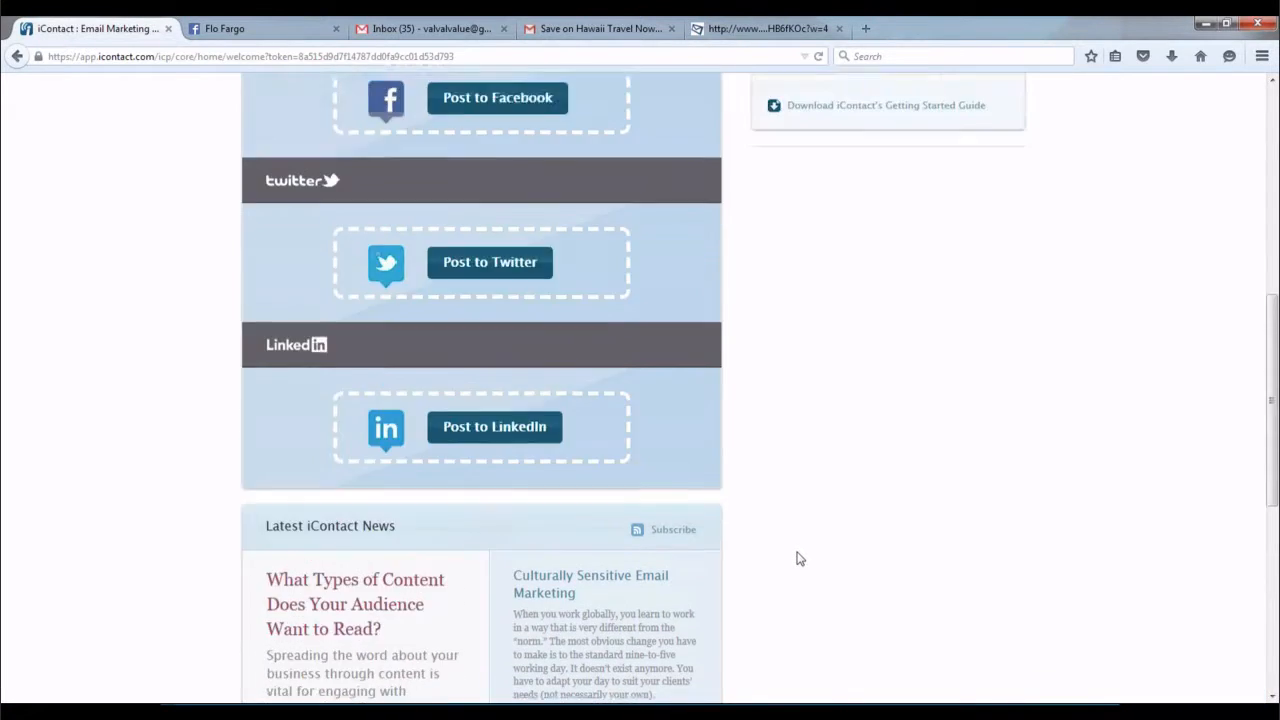
{"action": "scroll", "coordinate": [797, 558], "scroll_direction": "up", "scroll_amount": 5}
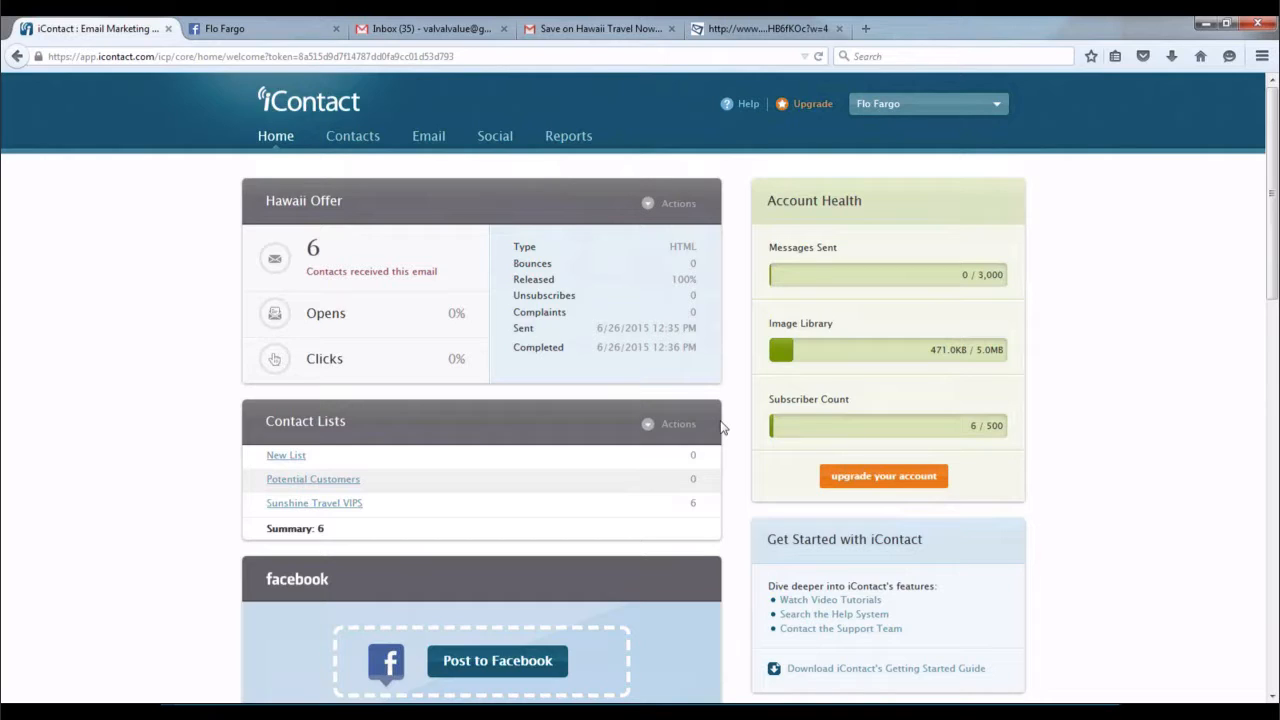
- Open the account upgrade page and review the subscriber pricing tiers, image hosting options, Premier Accounts and non-profit discount details
{"action": "left_click", "coordinate": [1003, 112]}
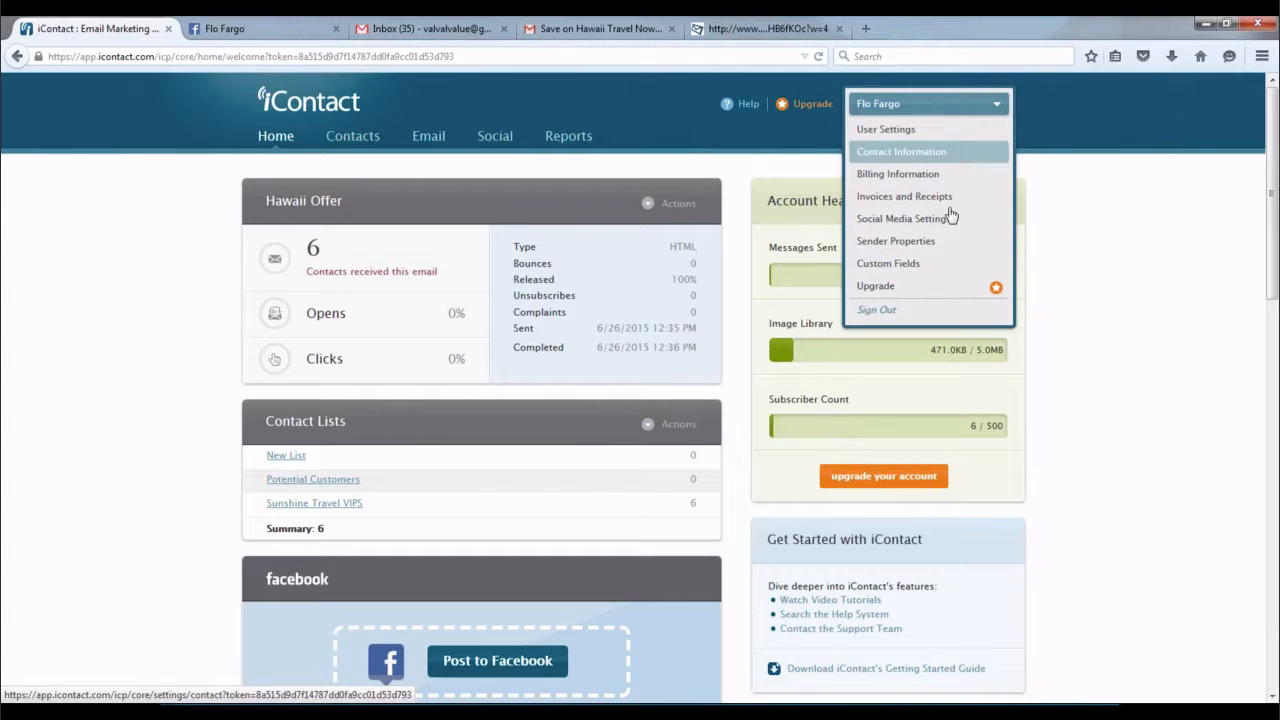
{"action": "left_click", "coordinate": [911, 290]}
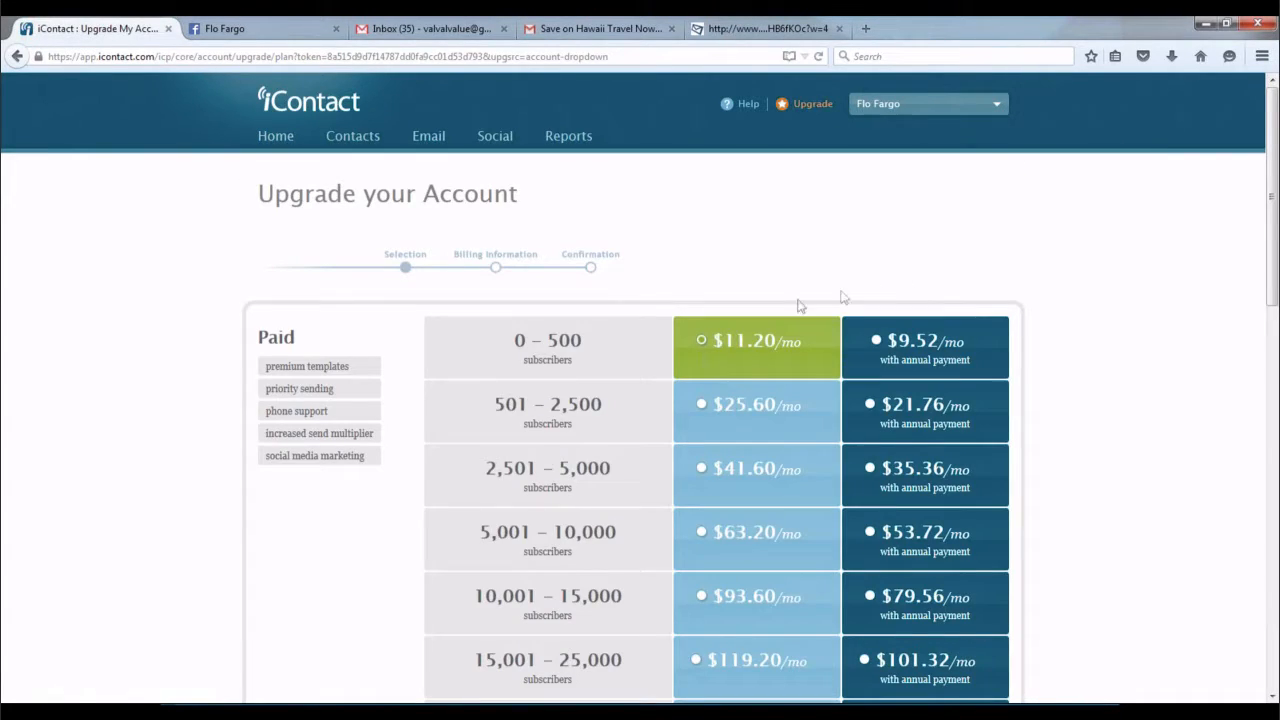
{"action": "scroll", "coordinate": [757, 316], "scroll_direction": "down", "scroll_amount": 3}
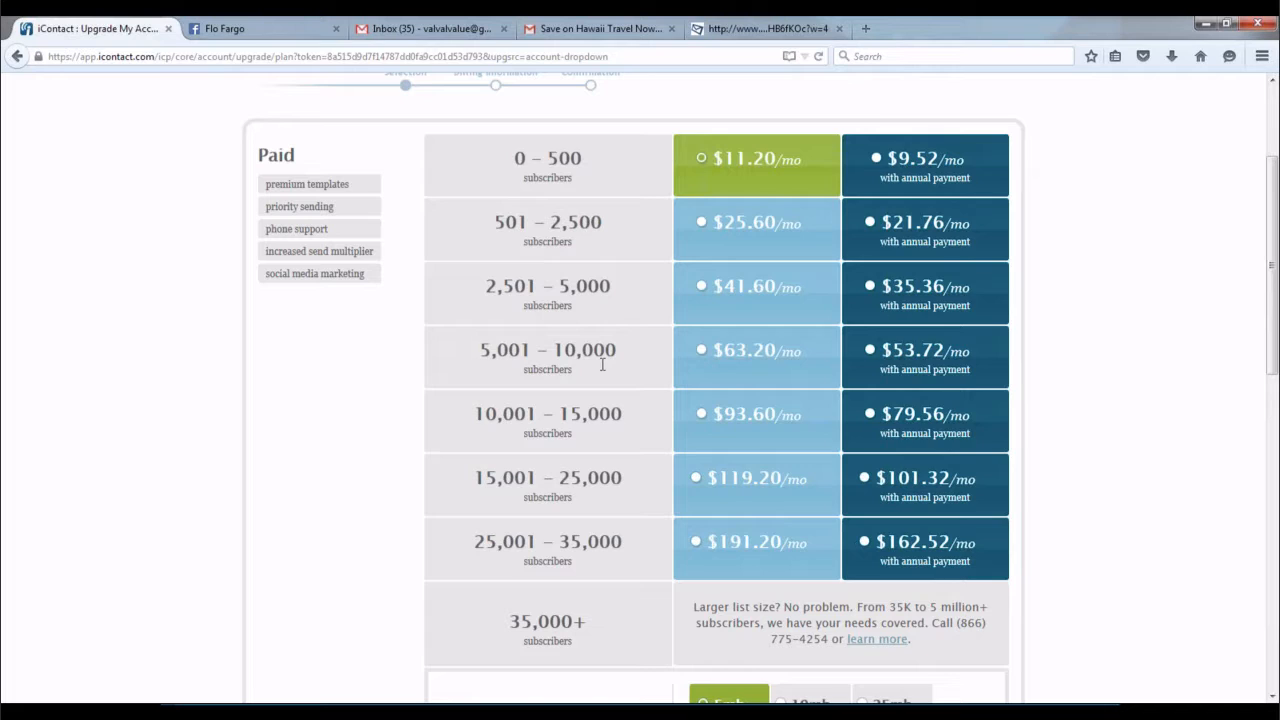
{"action": "scroll", "coordinate": [602, 366], "scroll_direction": "down", "scroll_amount": 2}
{"action": "scroll", "coordinate": [601, 366], "scroll_direction": "down", "scroll_amount": 3}
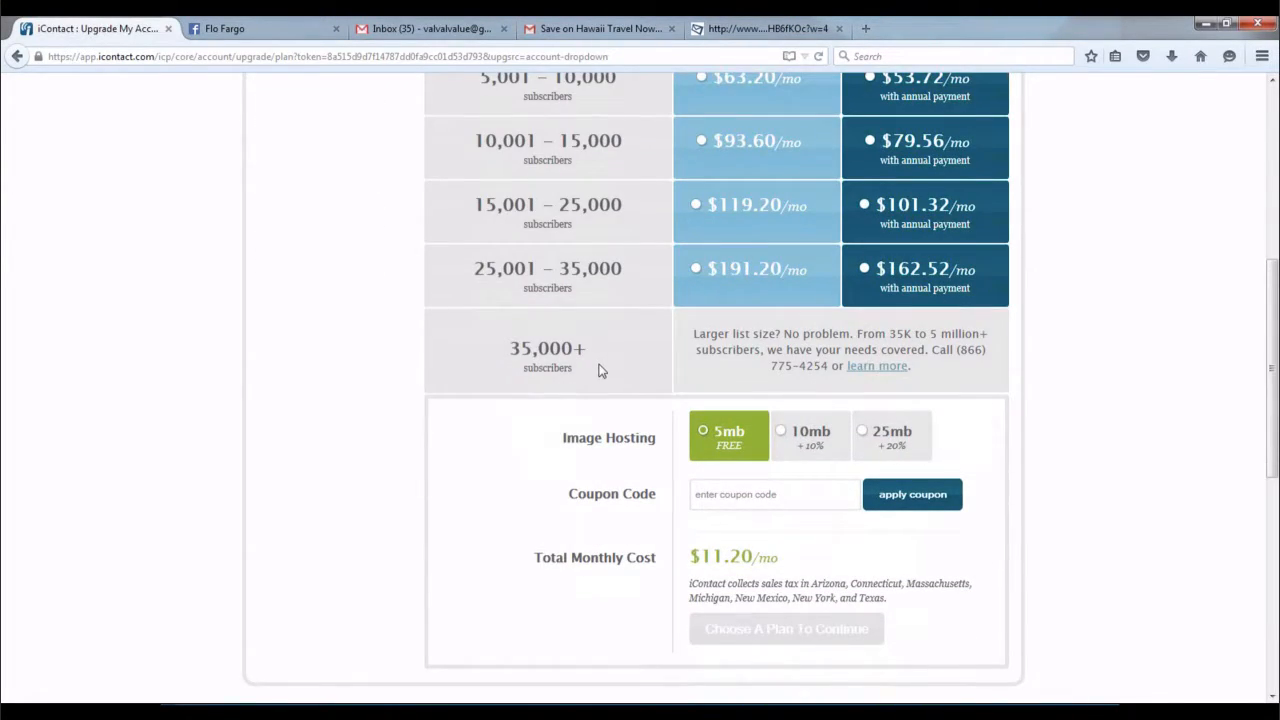
{"action": "scroll", "coordinate": [601, 370], "scroll_direction": "down", "scroll_amount": 1}
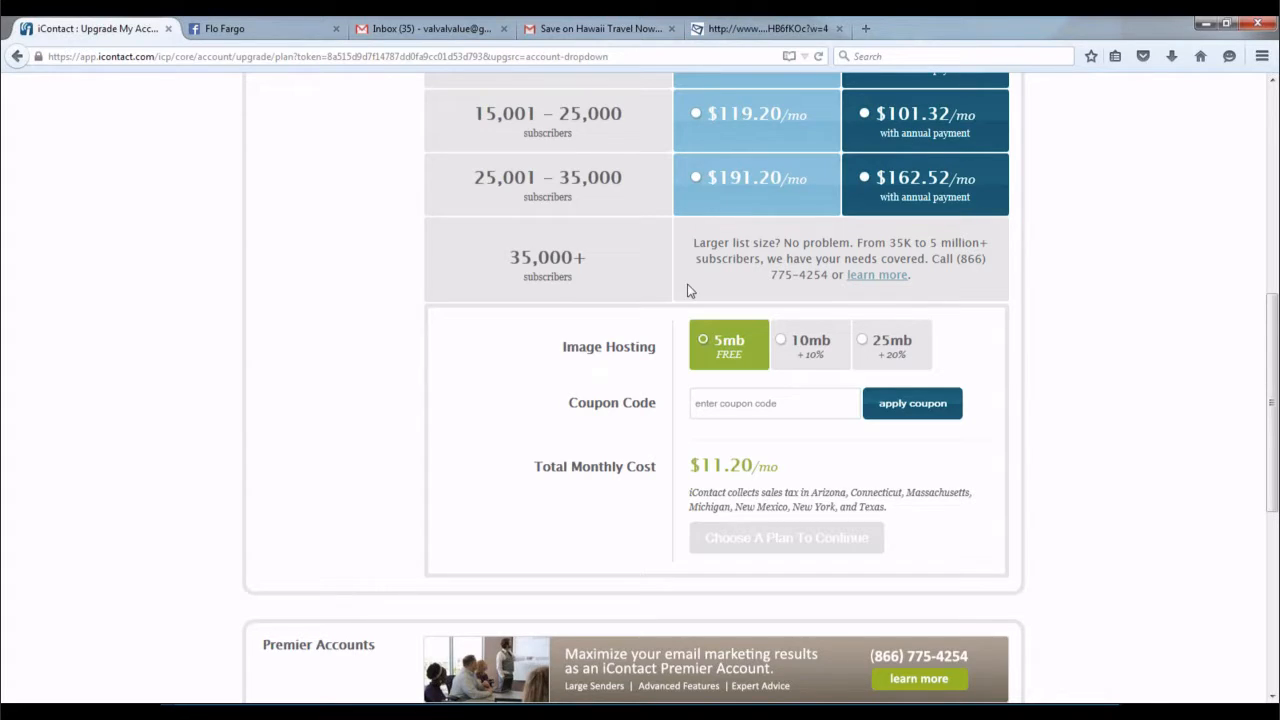
{"action": "scroll", "coordinate": [541, 540], "scroll_direction": "down", "scroll_amount": 3}
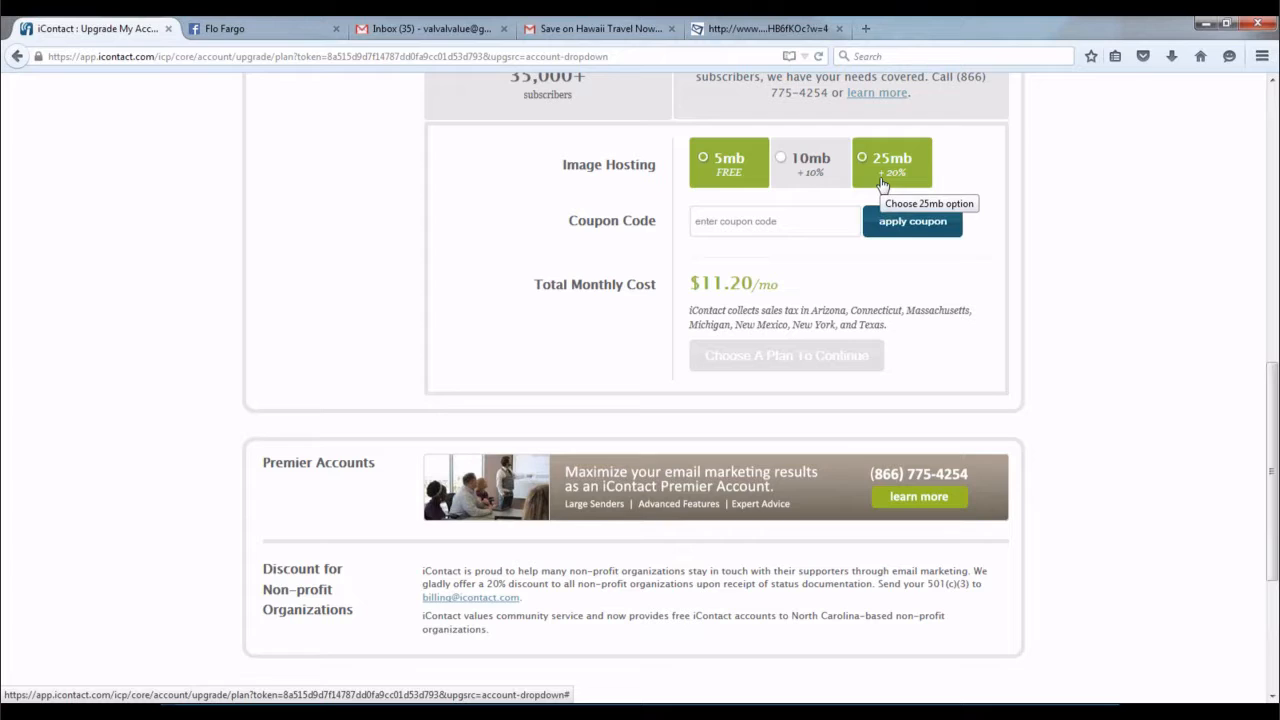
{"action": "scroll", "coordinate": [1045, 467], "scroll_direction": "down", "scroll_amount": 3}
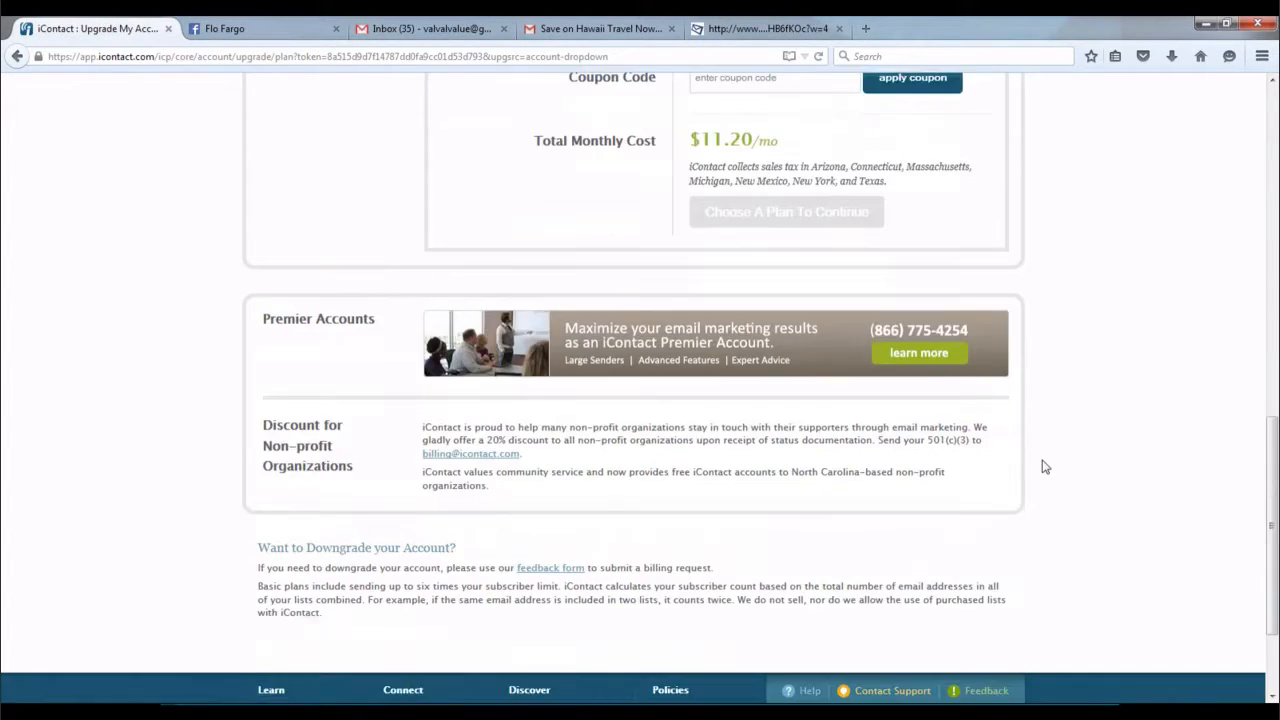
{"action": "scroll", "coordinate": [1045, 467], "scroll_direction": "down", "scroll_amount": 1}
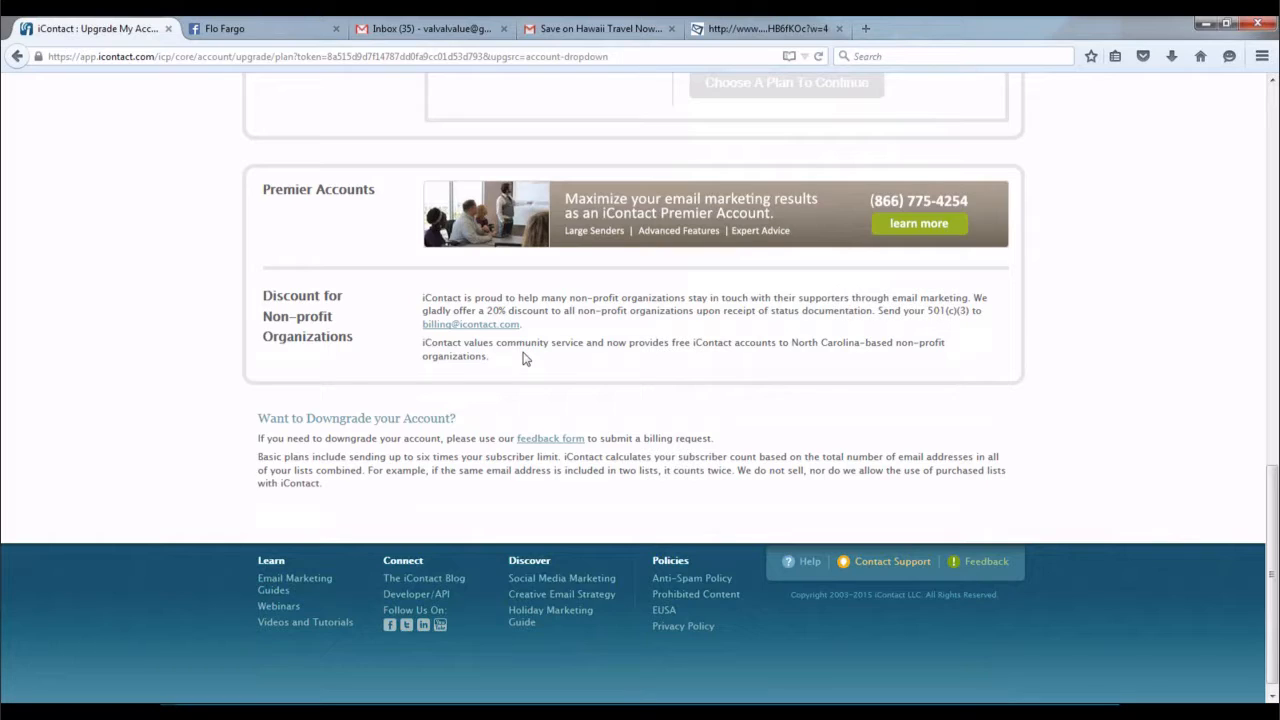
{"action": "scroll", "coordinate": [985, 420], "scroll_direction": "up", "scroll_amount": 1}
{"action": "scroll", "coordinate": [983, 415], "scroll_direction": "up", "scroll_amount": 15}
- Return to the home dashboard, open the video tutorials resource and browse its tutorial topics
{"action": "left_click", "coordinate": [277, 145]}
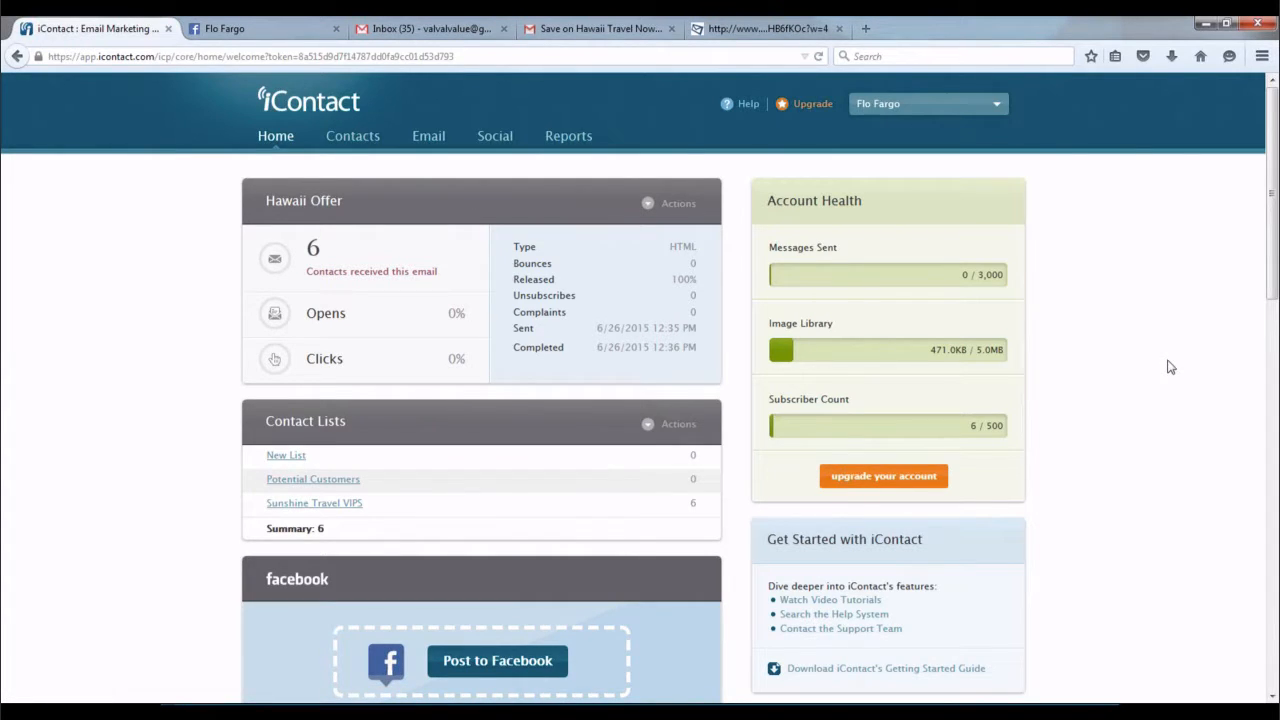
{"action": "scroll", "coordinate": [1168, 366], "scroll_direction": "down", "scroll_amount": 3}
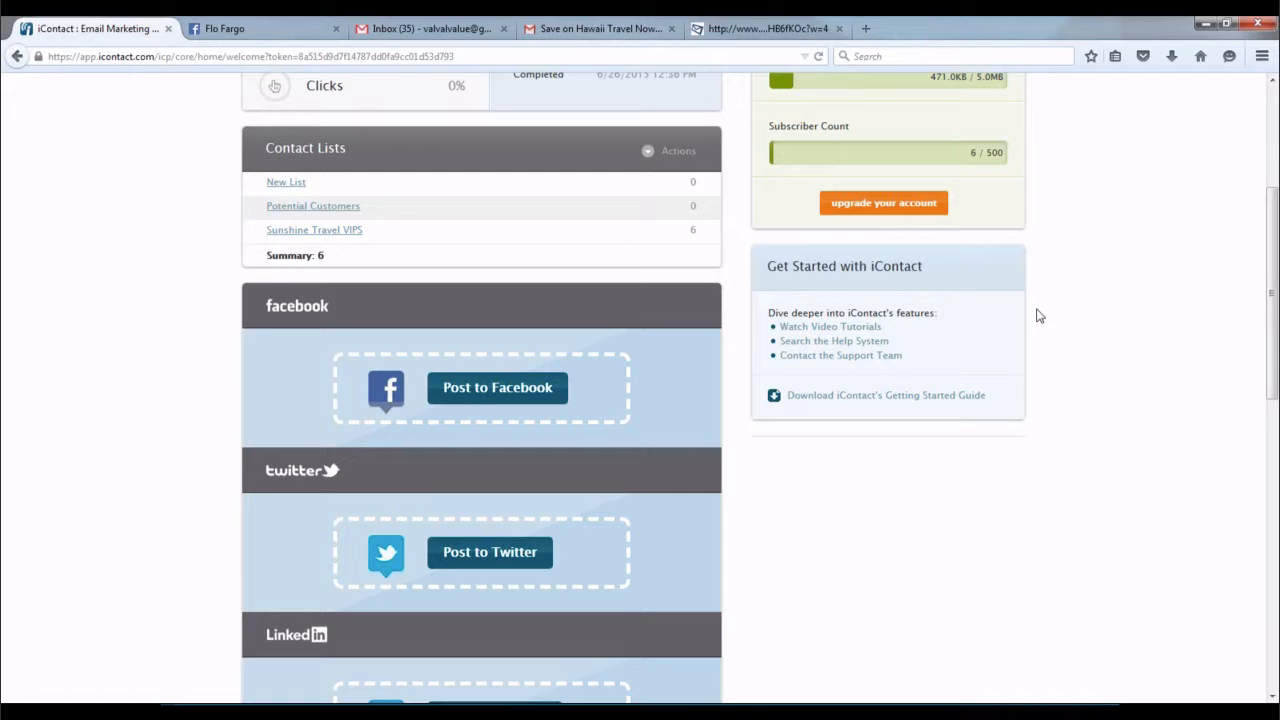
{"action": "left_click", "coordinate": [860, 330]}
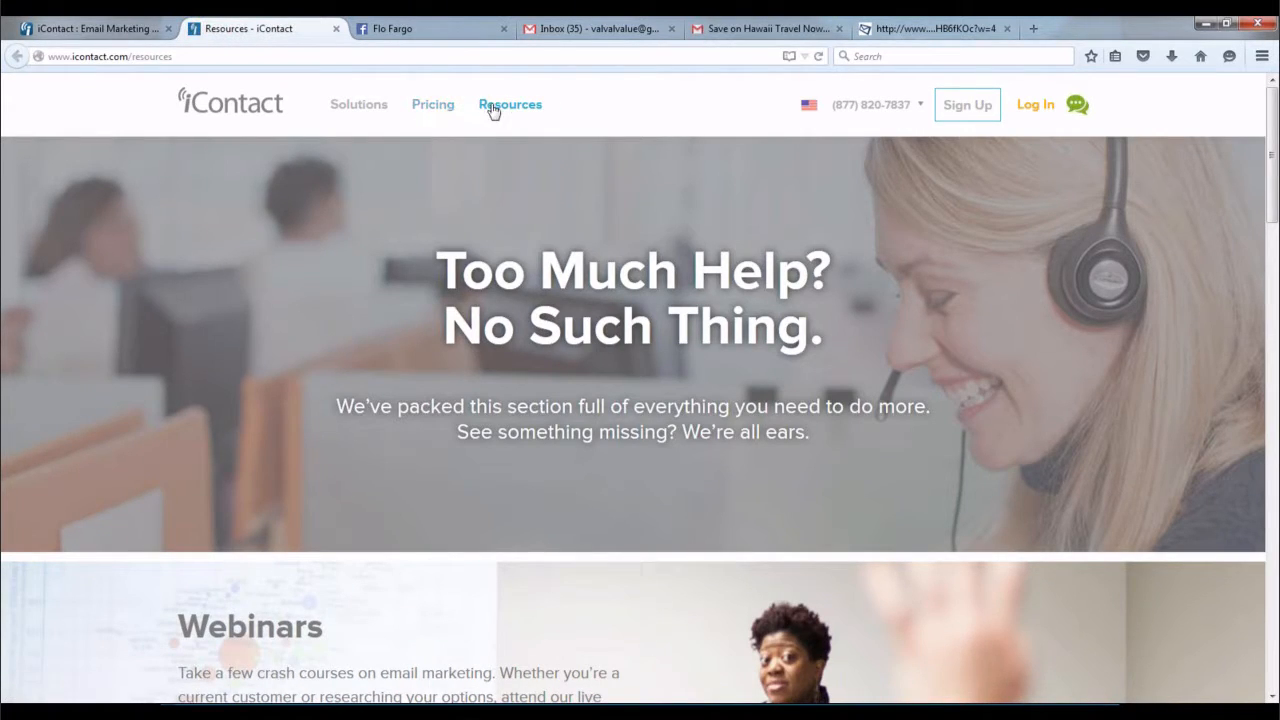
{"action": "mouse_move", "coordinate": [492, 110]}
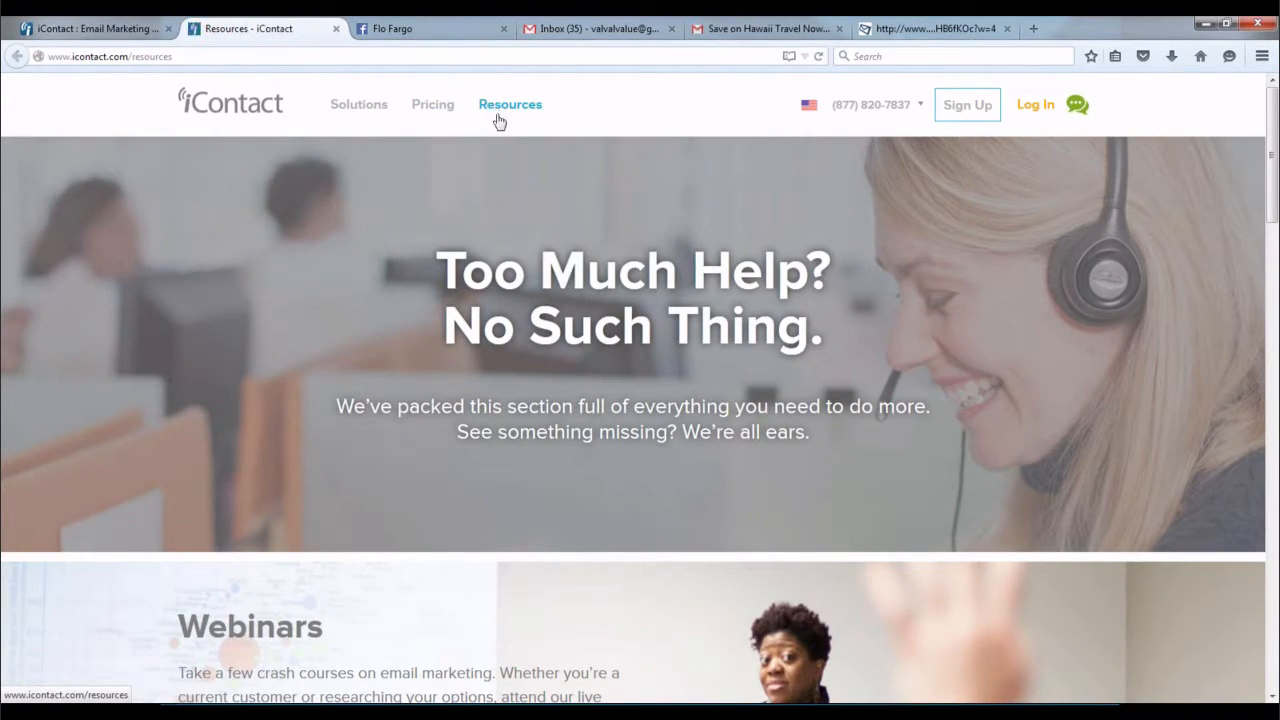
{"action": "left_click", "coordinate": [507, 189]}
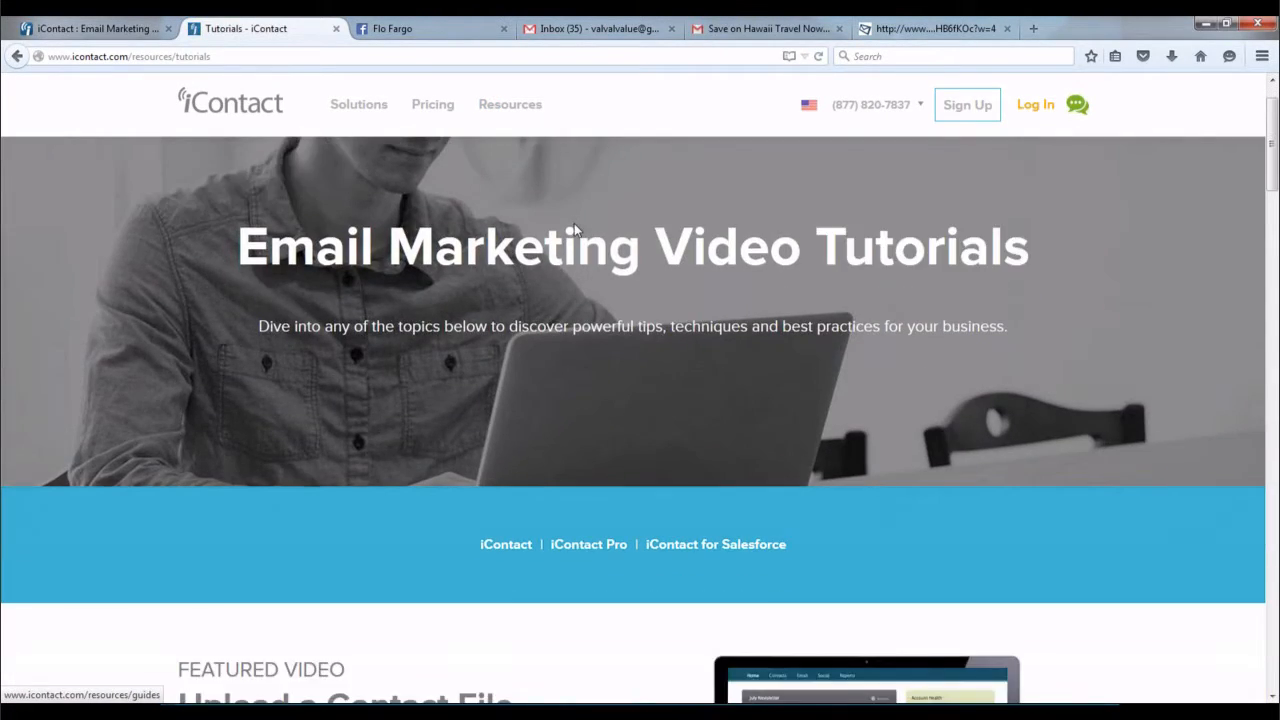
{"action": "scroll", "coordinate": [575, 230], "scroll_direction": "down", "scroll_amount": 5}
{"action": "scroll", "coordinate": [575, 230], "scroll_direction": "down", "scroll_amount": 5}
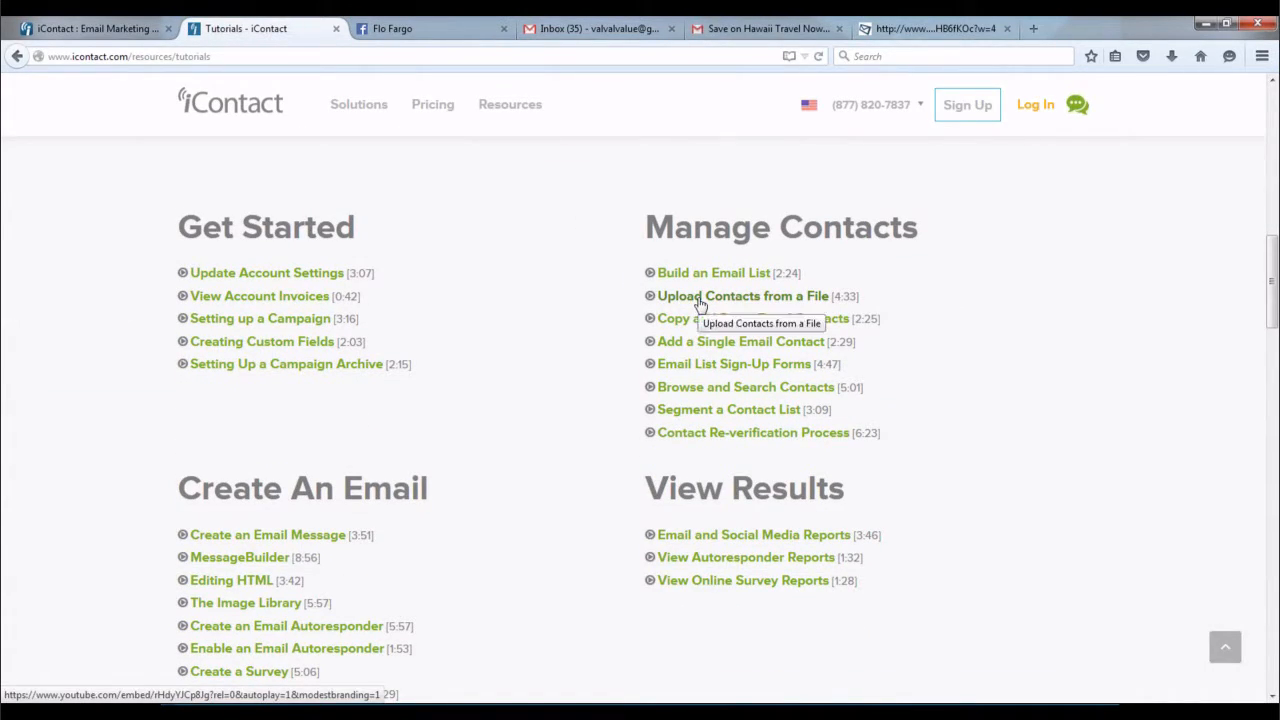
- Back on the dashboard, search the help system for "create an autoresponder" and open the "Creating an autoresponder" article
{"action": "left_click", "coordinate": [90, 28]}
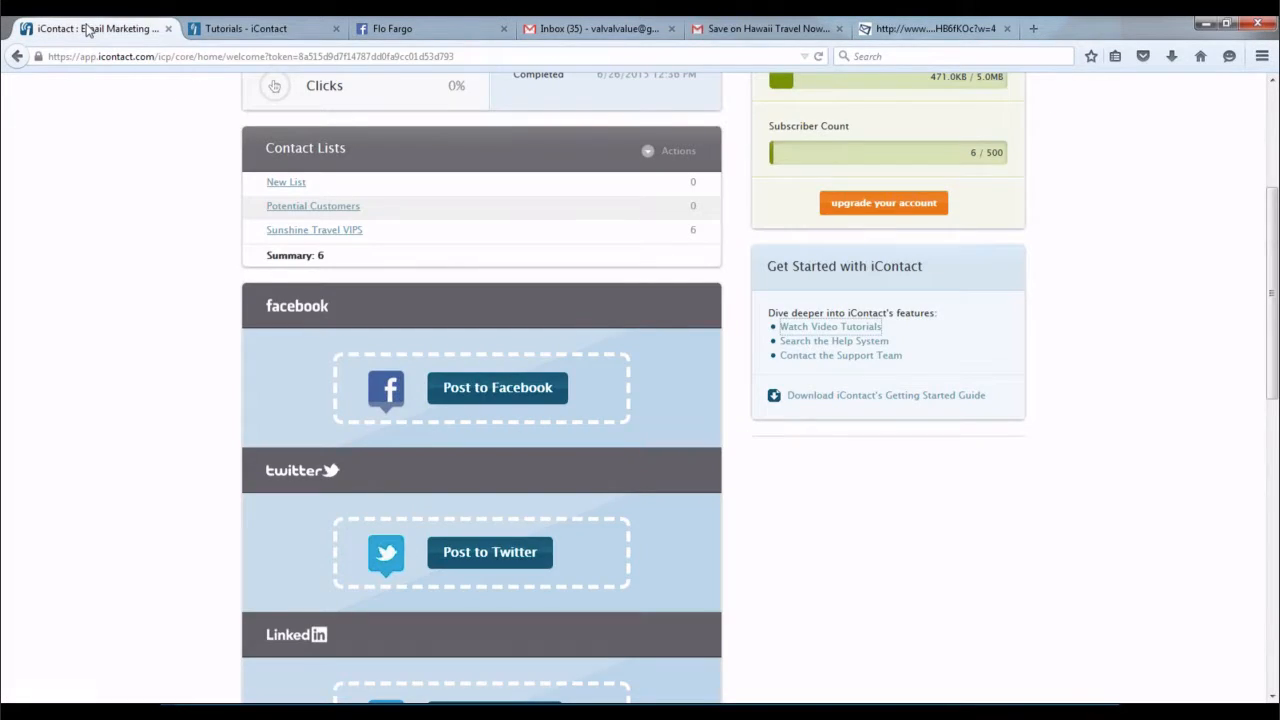
{"action": "left_click", "coordinate": [849, 342]}
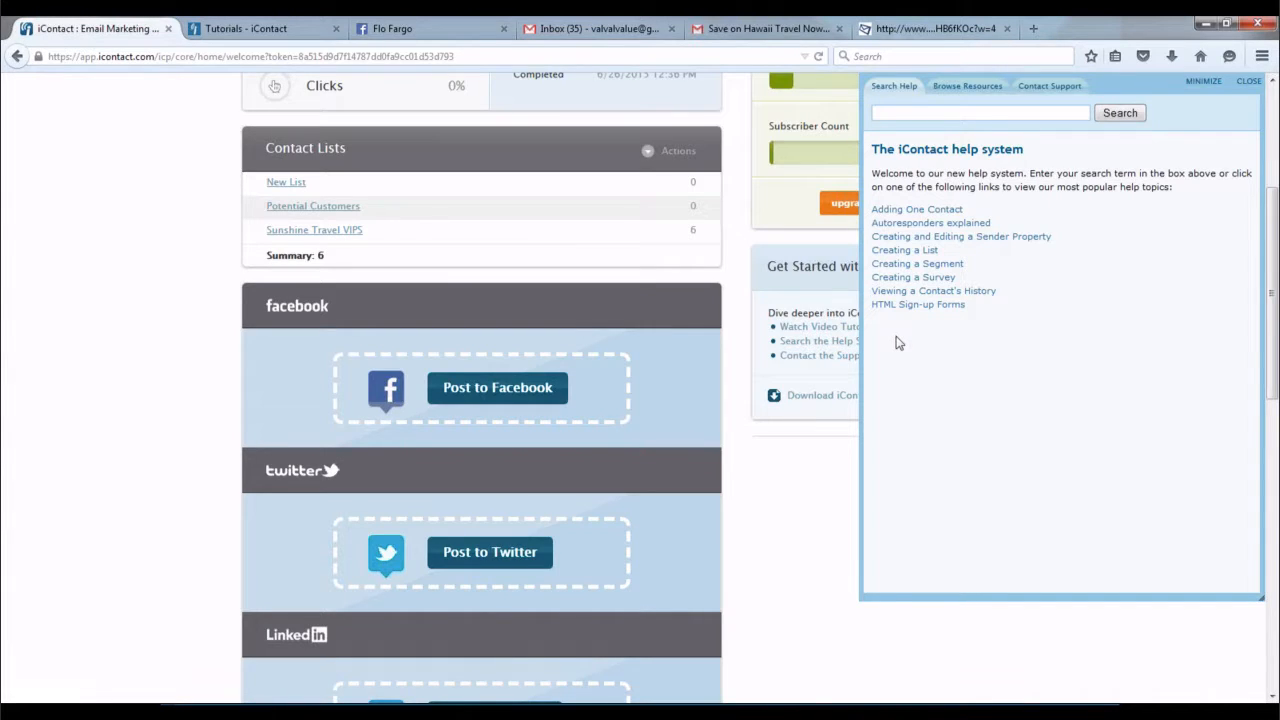
{"action": "left_click", "coordinate": [899, 113]}
{"action": "type", "text": "c"}
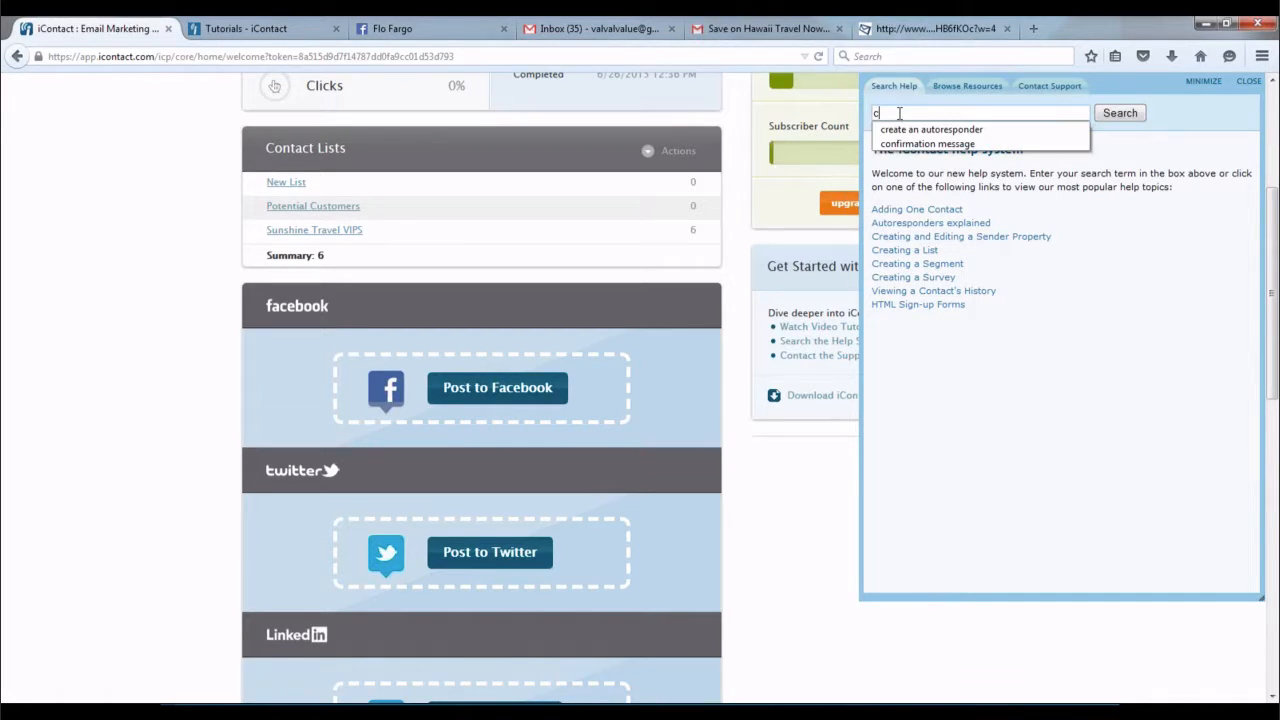
{"action": "left_click", "coordinate": [902, 133]}
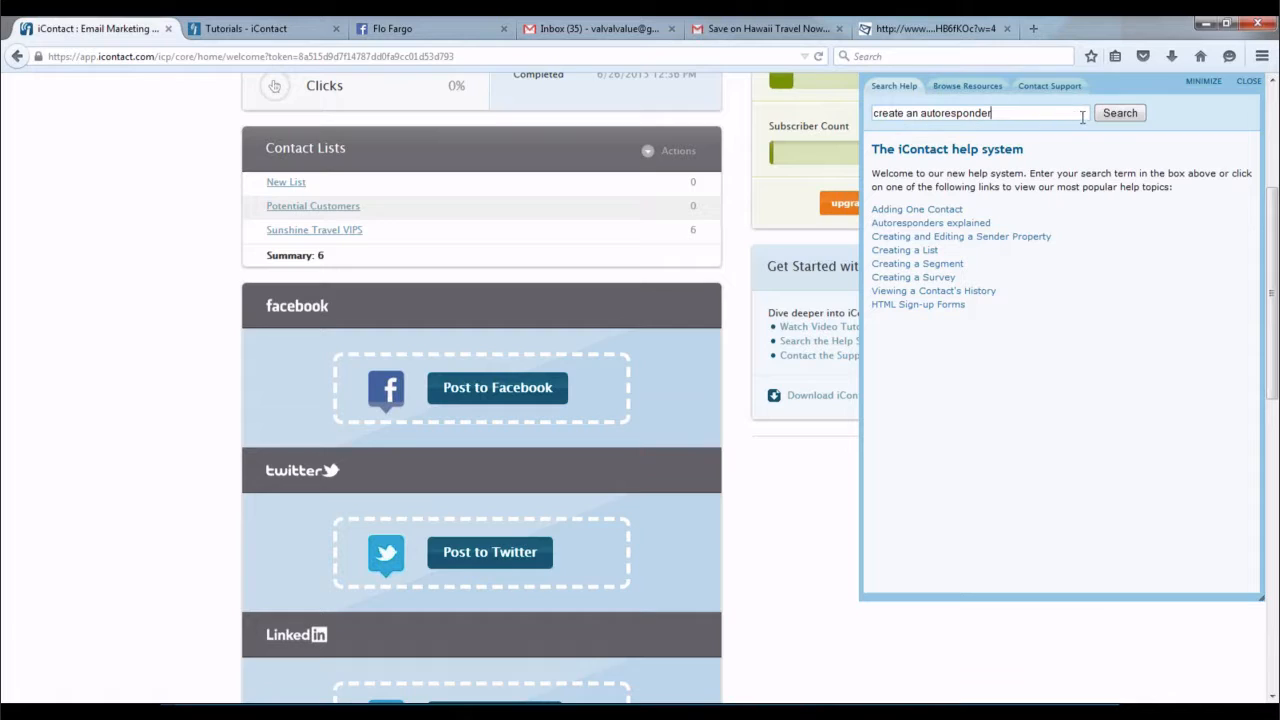
{"action": "left_click", "coordinate": [1119, 114]}
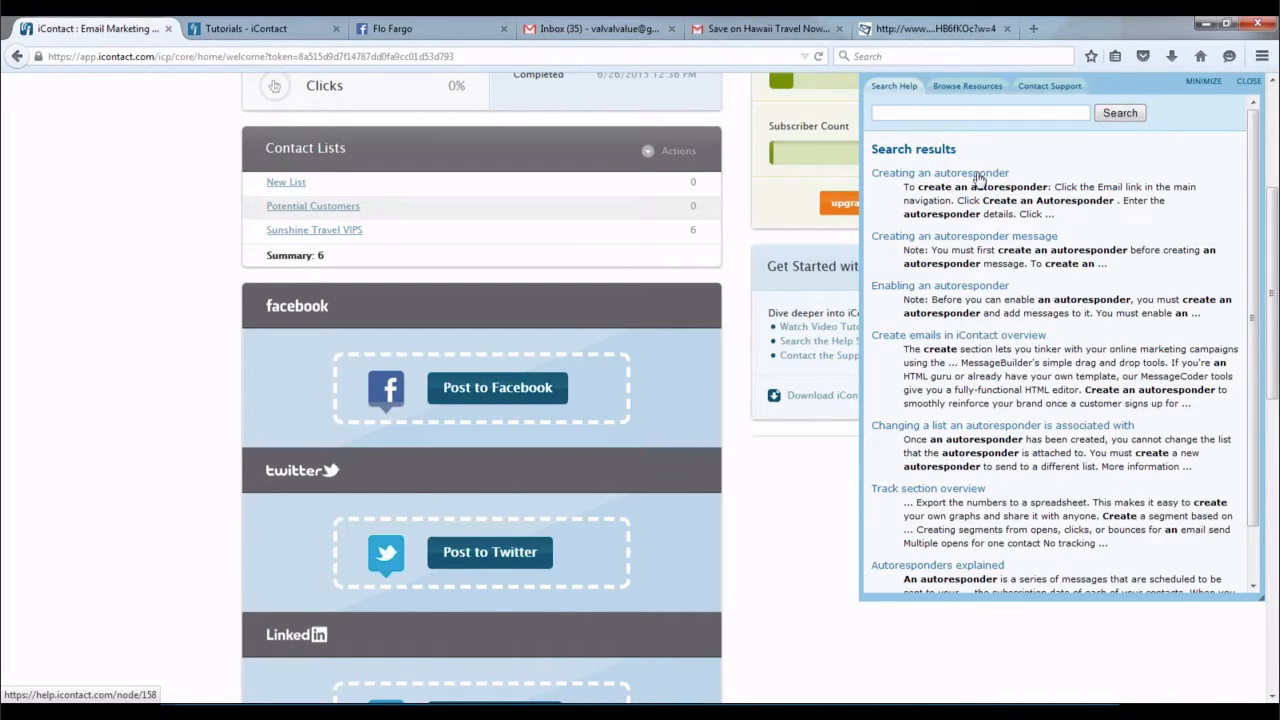
{"action": "left_click", "coordinate": [978, 176]}
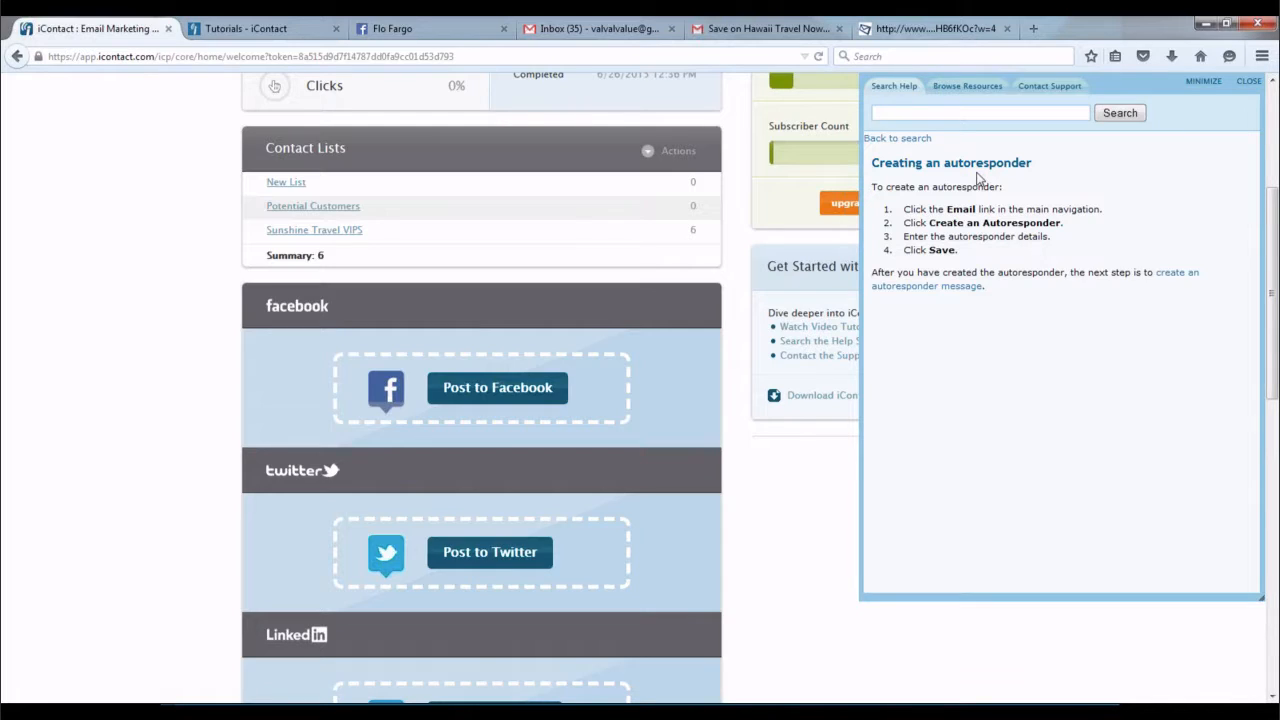
- Open Live & Recorded Webinars from the help system's resources and browse the live and recorded webinar listings
{"action": "left_click", "coordinate": [946, 87]}
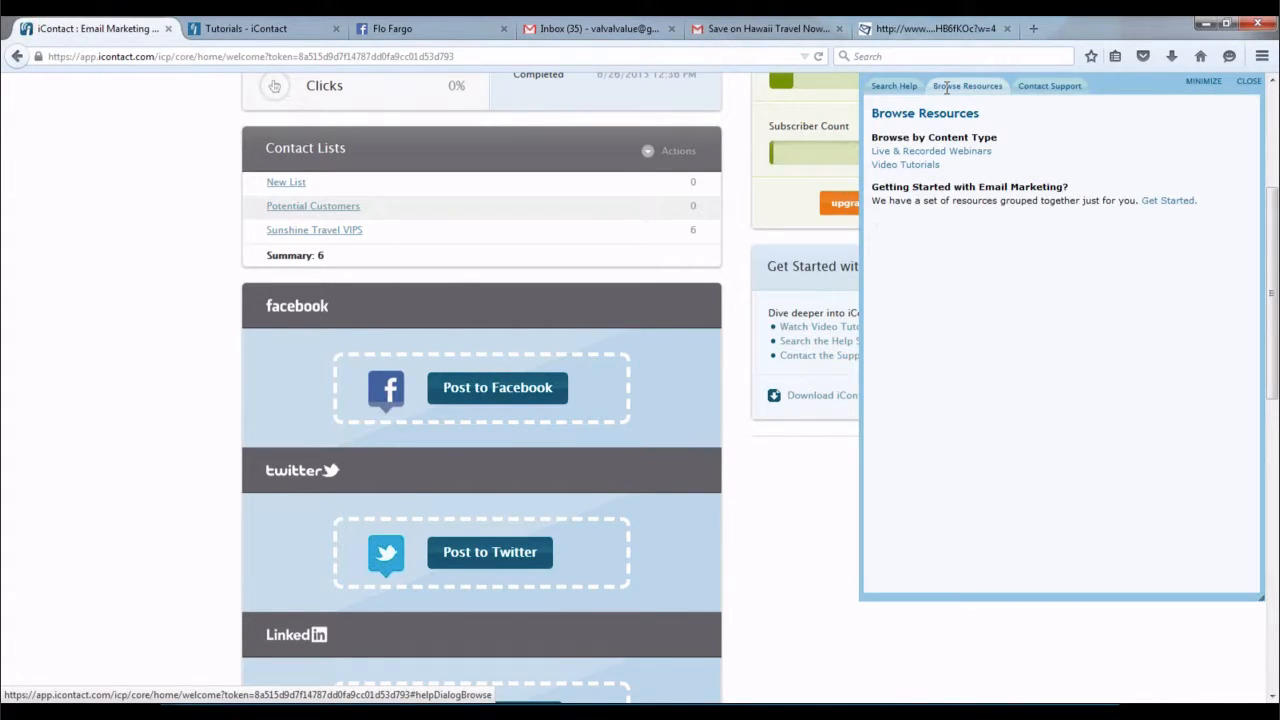
{"action": "left_click", "coordinate": [958, 152]}
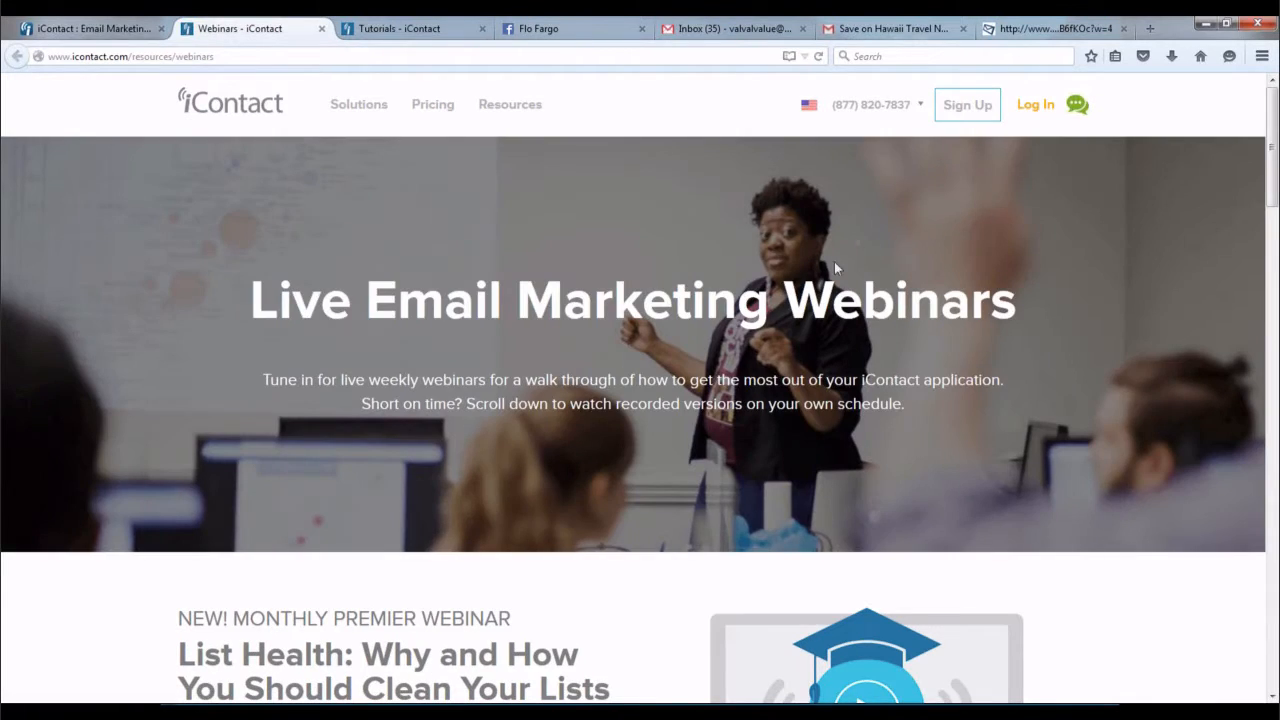
{"action": "scroll", "coordinate": [819, 270], "scroll_direction": "down", "scroll_amount": 6}
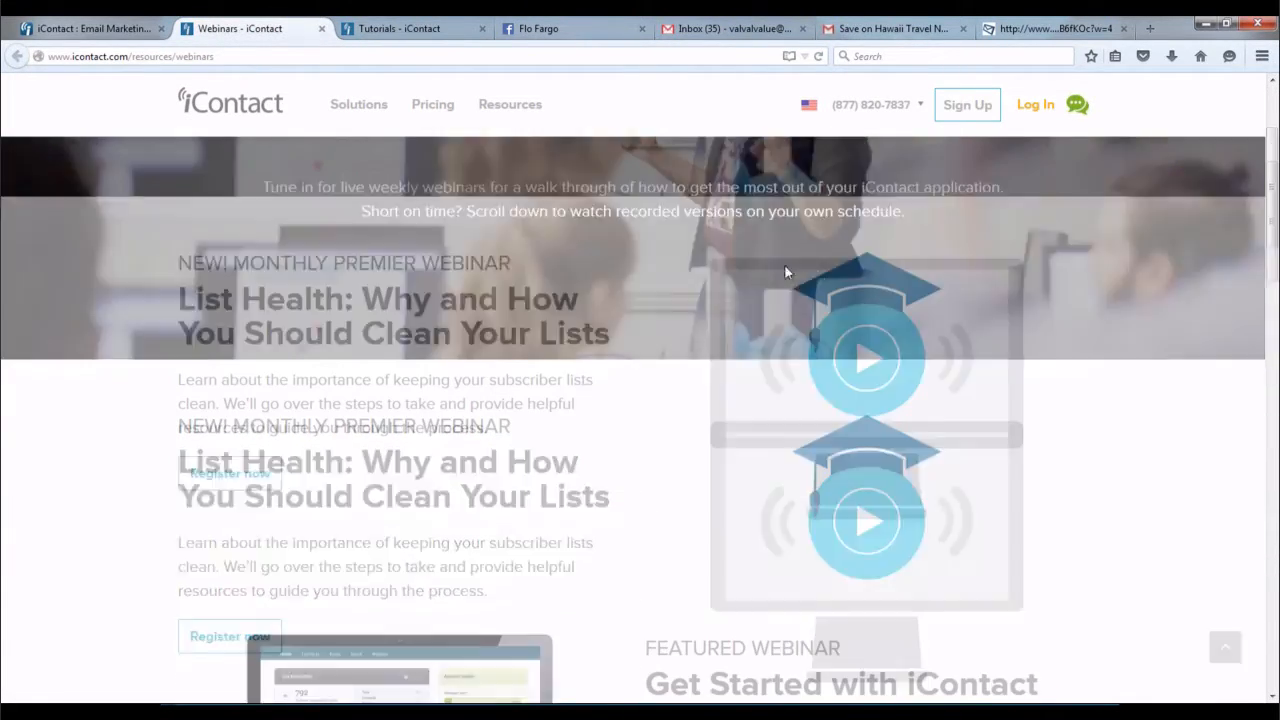
{"action": "scroll", "coordinate": [697, 313], "scroll_direction": "down", "scroll_amount": 8}
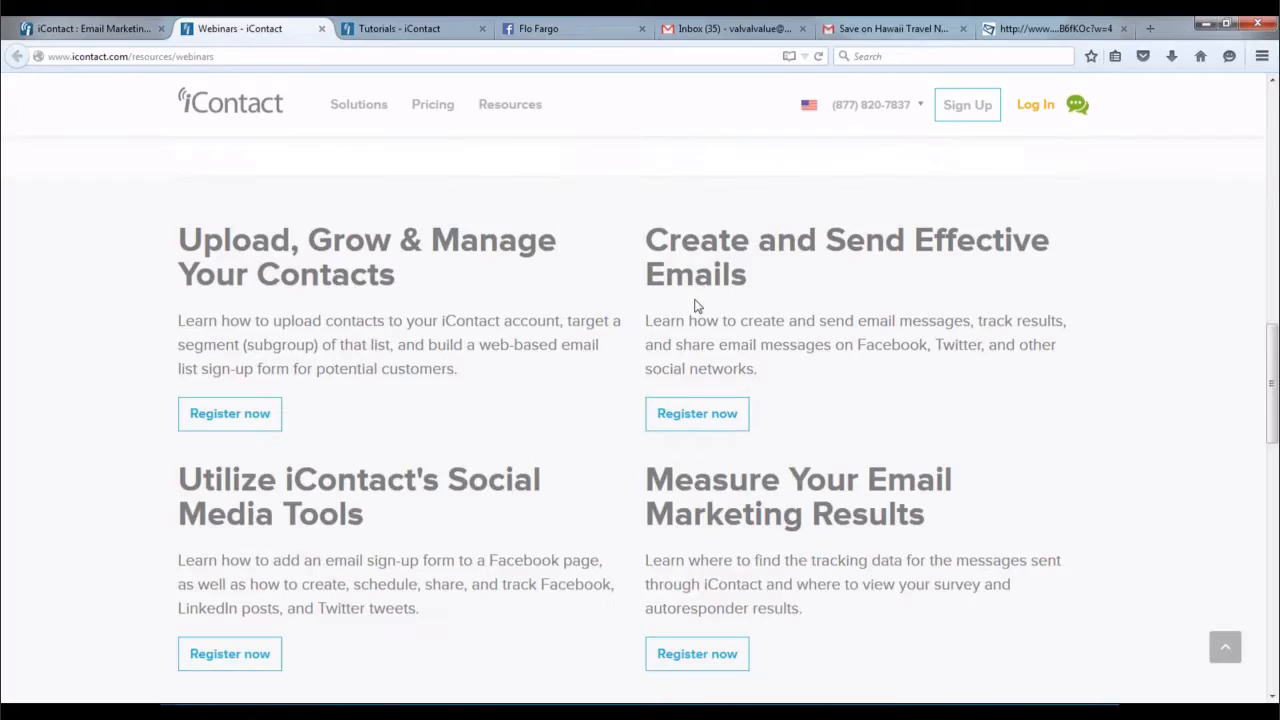
{"action": "scroll", "coordinate": [696, 293], "scroll_direction": "down", "scroll_amount": 5}
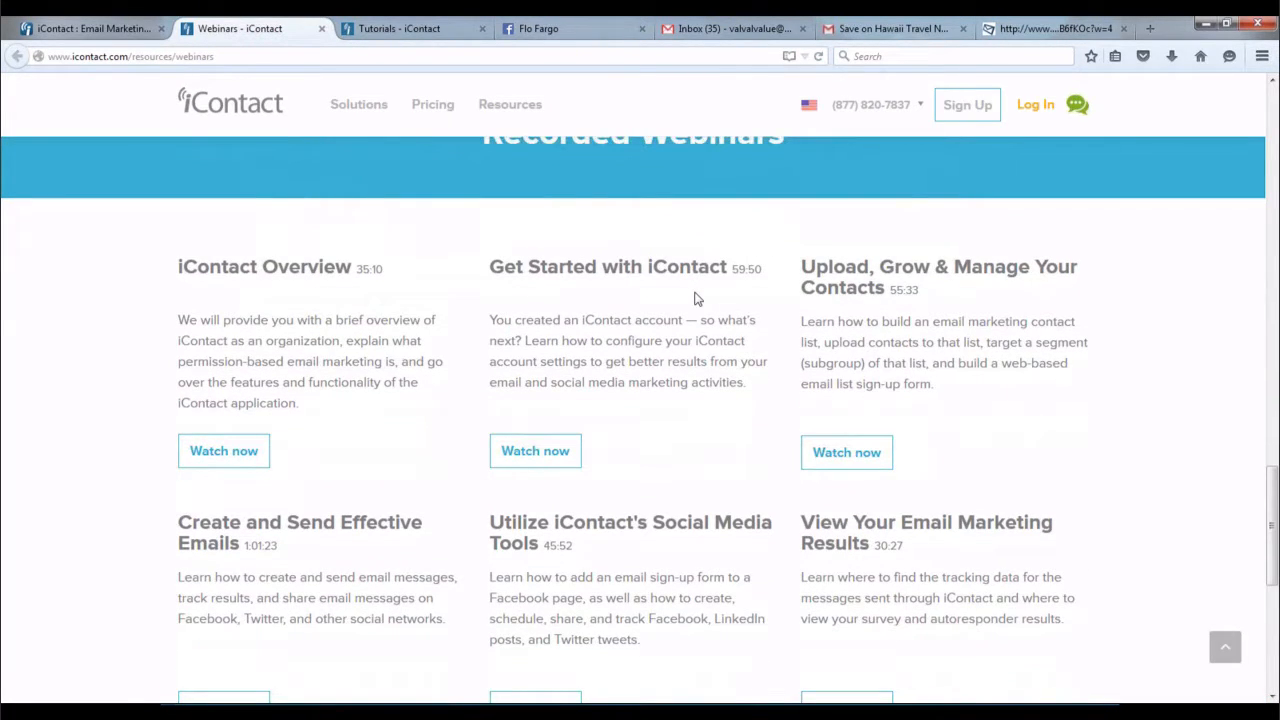
- Return to the help system's resources on the dashboard and open the Get Started email marketing guides
{"action": "left_click", "coordinate": [92, 30]}
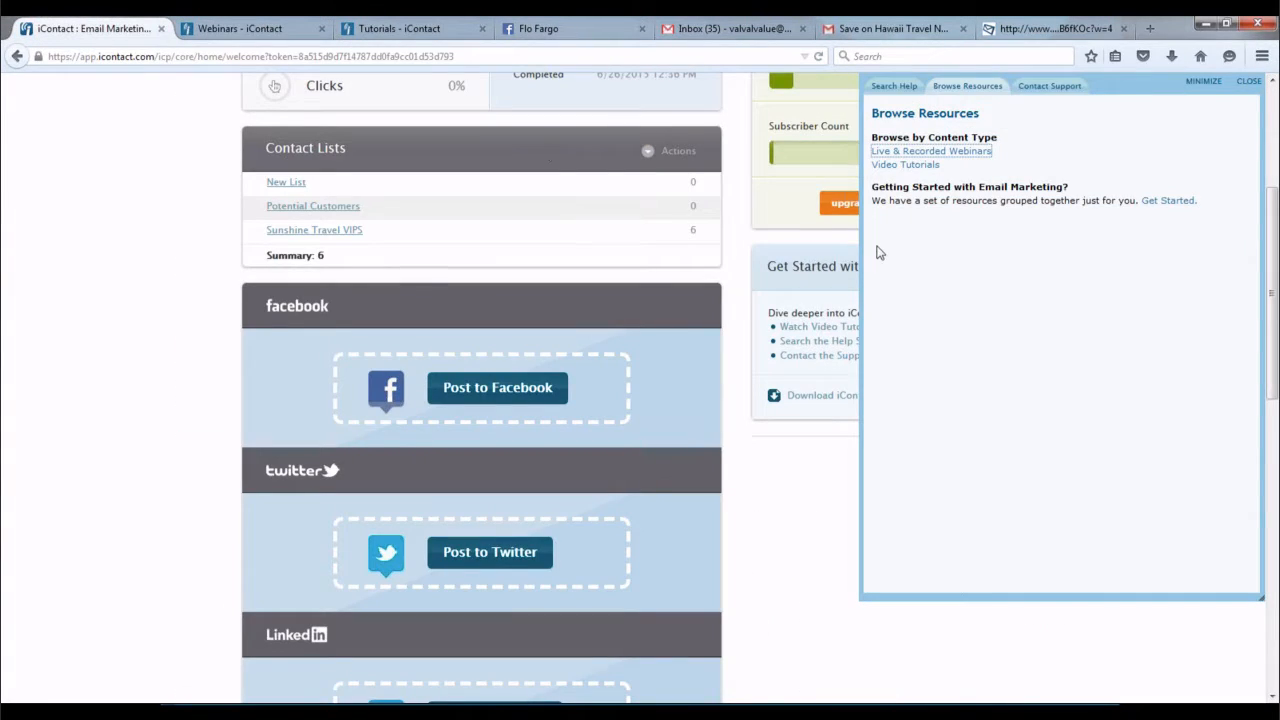
{"action": "left_click", "coordinate": [1166, 204]}
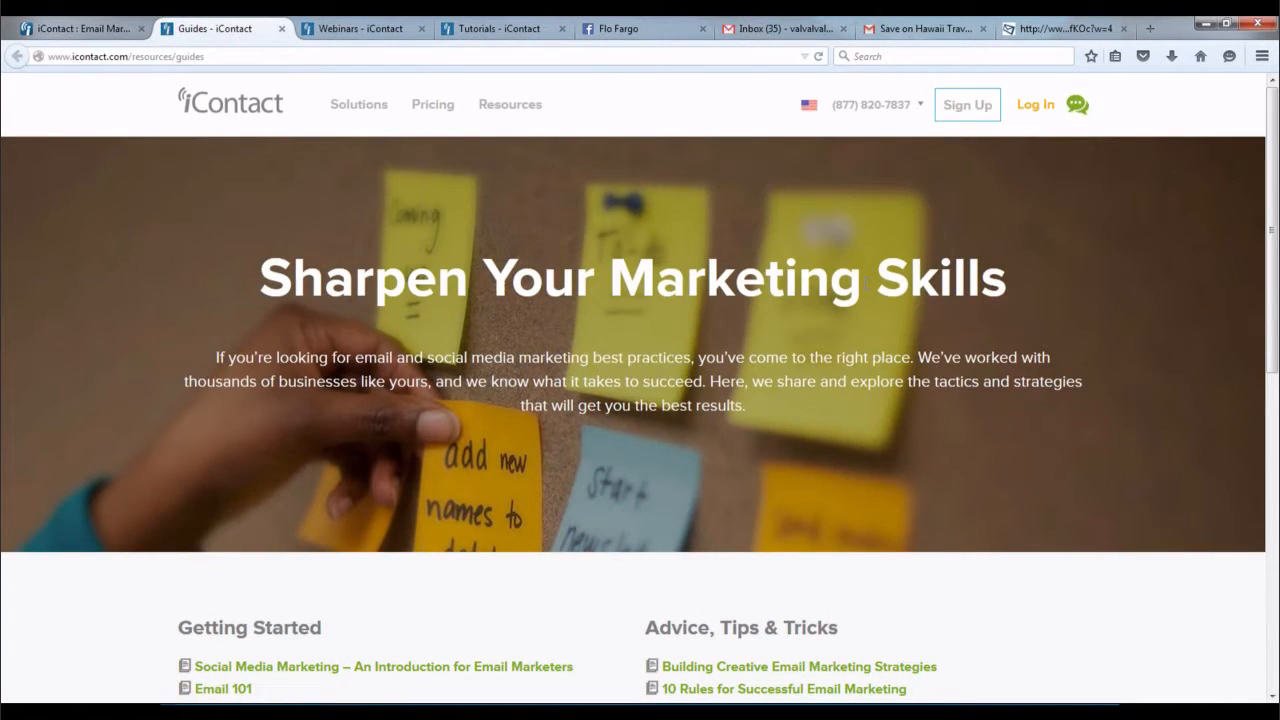
- Browse the email marketing guides listed on the page, from Getting Started through Advanced Marketing
{"action": "scroll", "coordinate": [860, 281], "scroll_direction": "down", "scroll_amount": 2}
{"action": "scroll", "coordinate": [860, 281], "scroll_direction": "up", "scroll_amount": 1}
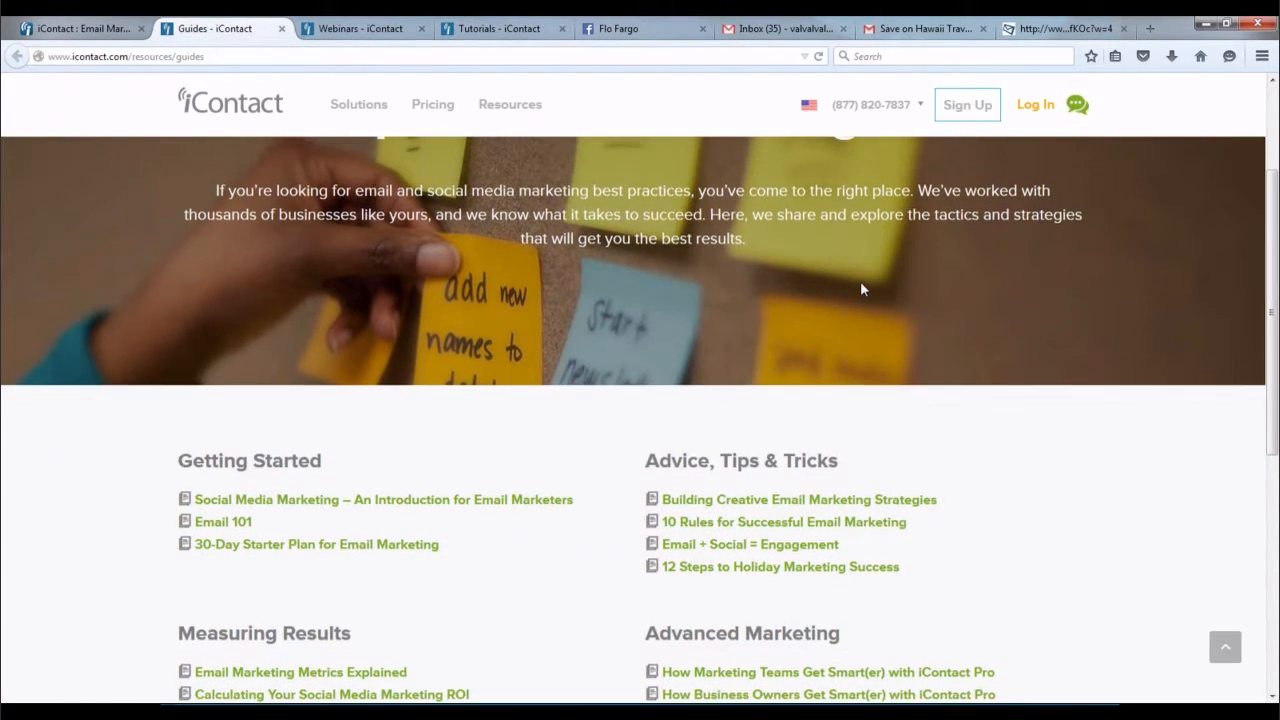
{"action": "scroll", "coordinate": [565, 393], "scroll_direction": "down", "scroll_amount": 3}
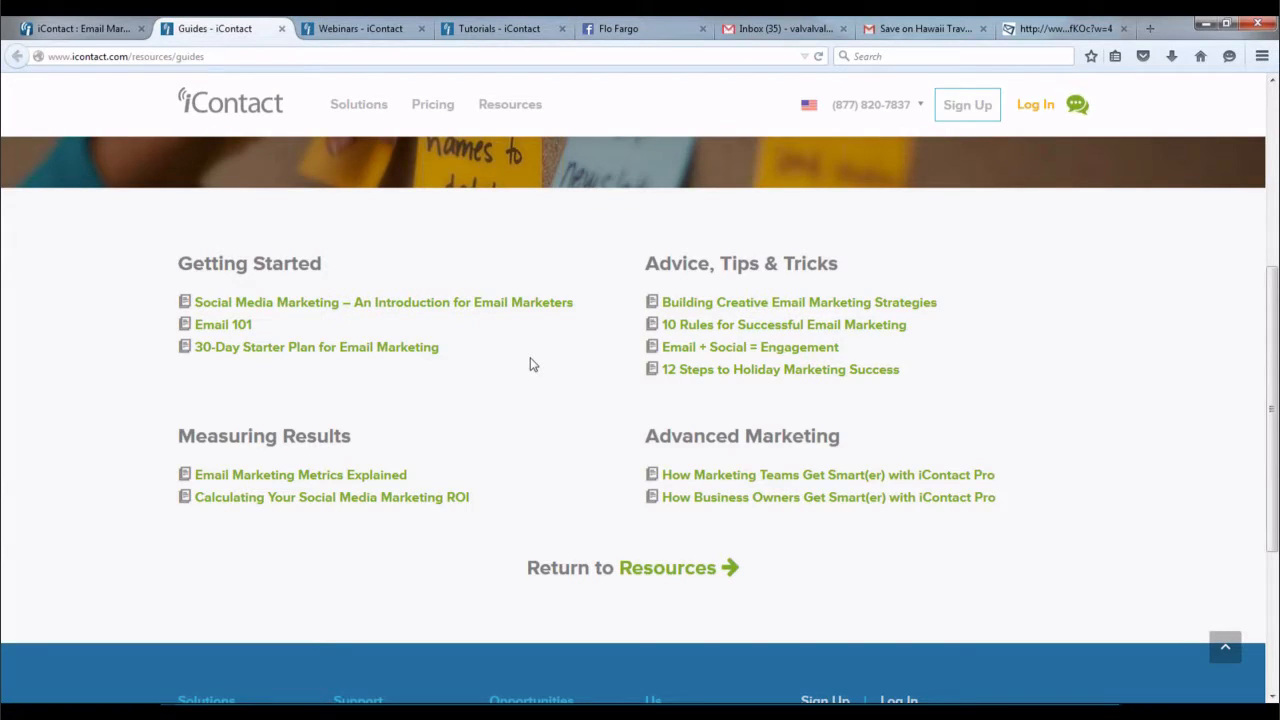
- Return to the iContact dashboard, view the Contact Support options in the help system, and close the help window
{"action": "left_click", "coordinate": [81, 30]}
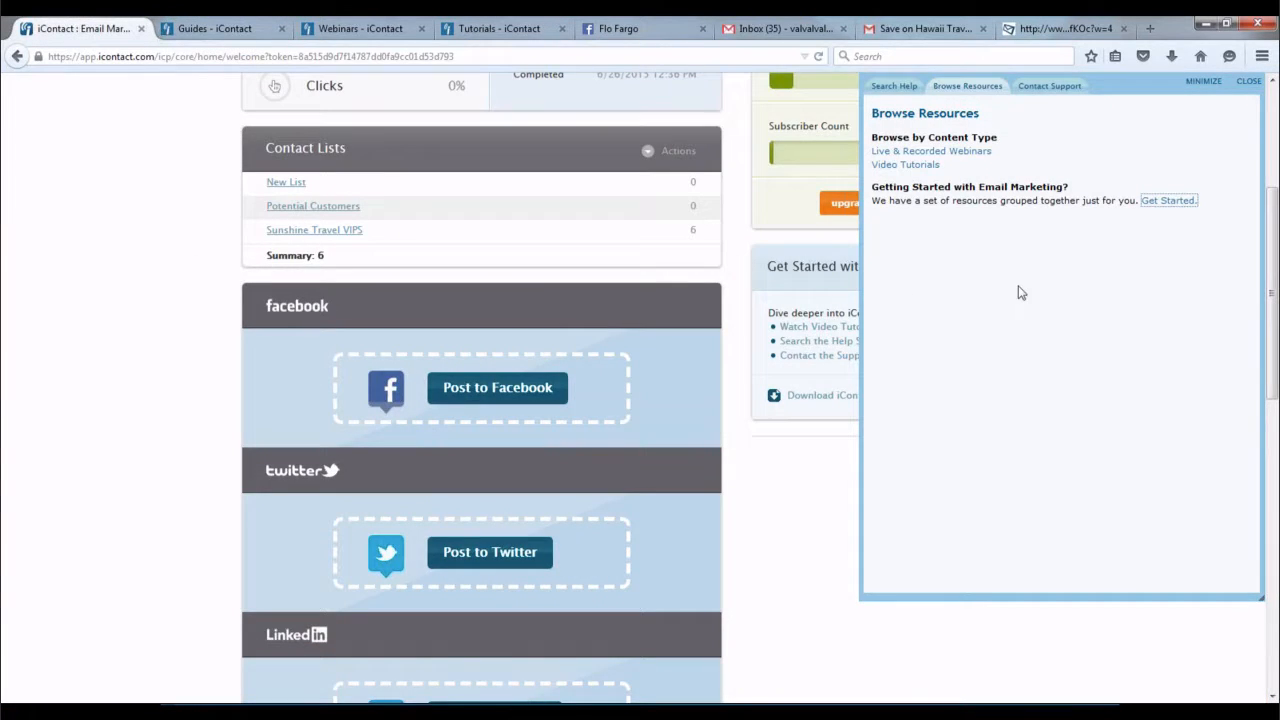
{"action": "left_click", "coordinate": [1039, 87]}
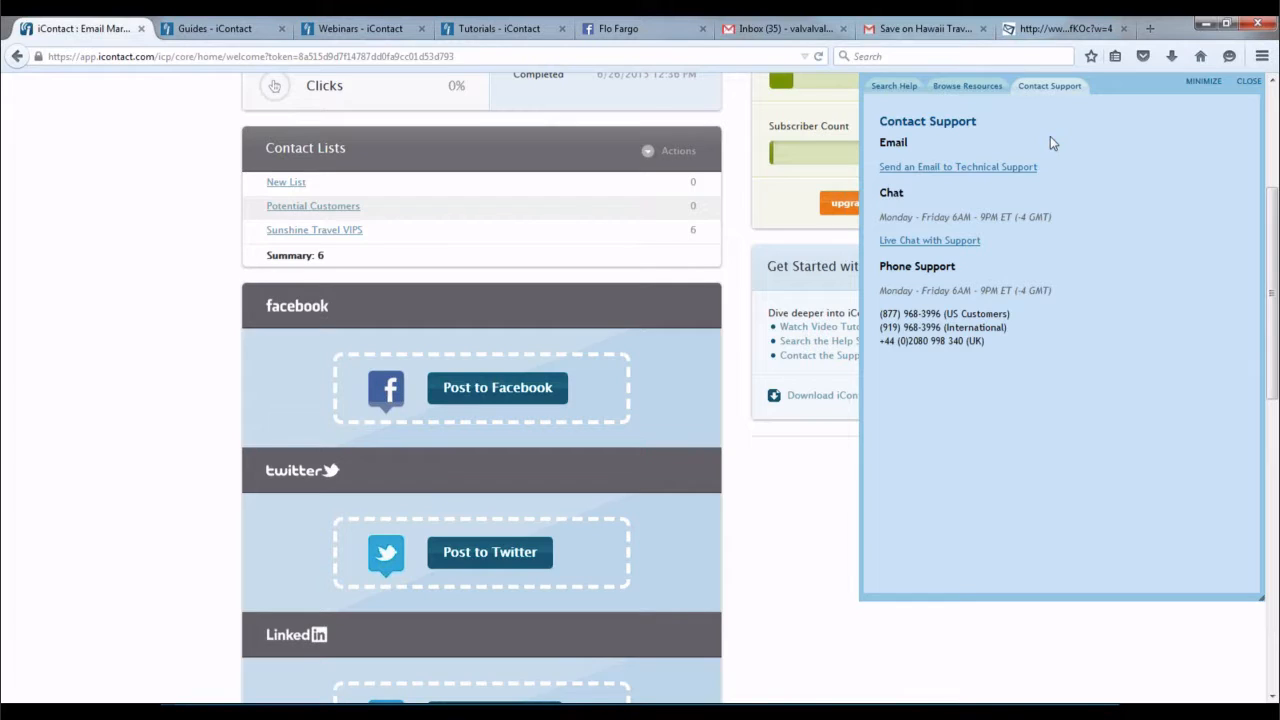
{"action": "left_click", "coordinate": [1248, 81]}
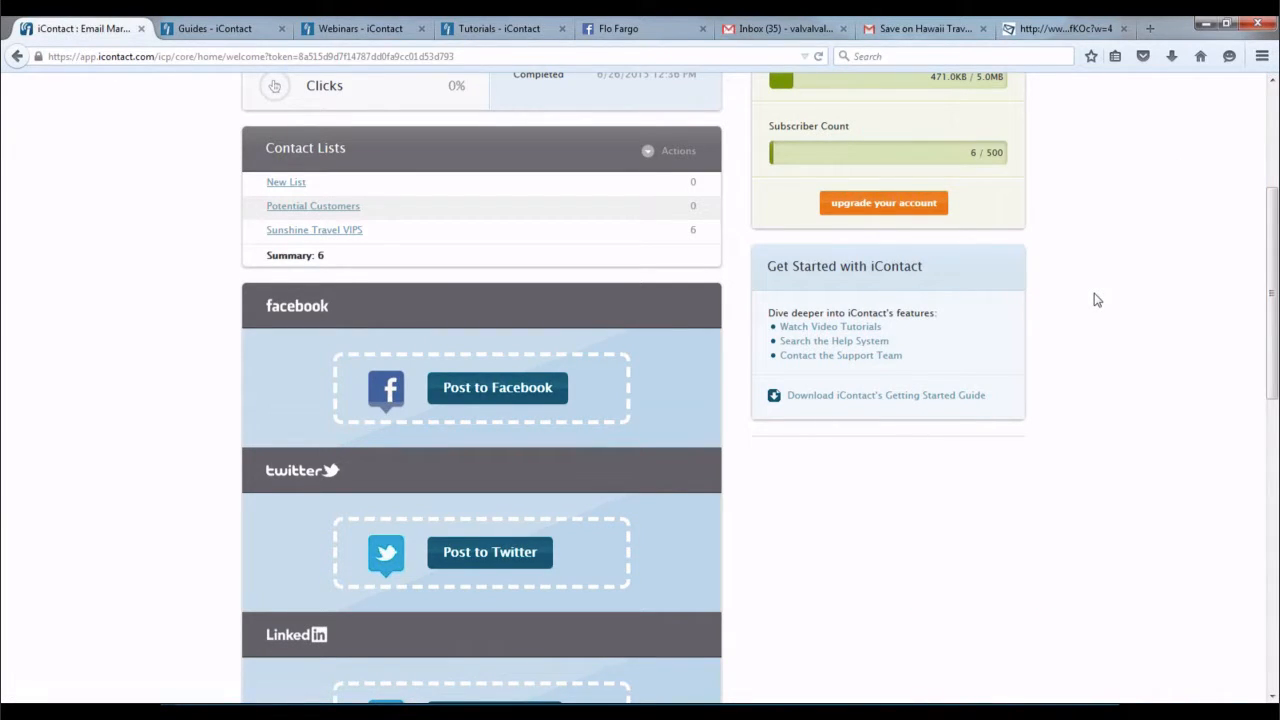
- Look over the rest of the home dashboard, including the social media sections, blog posts and footer links
{"action": "scroll", "coordinate": [1094, 298], "scroll_direction": "down", "scroll_amount": 10}
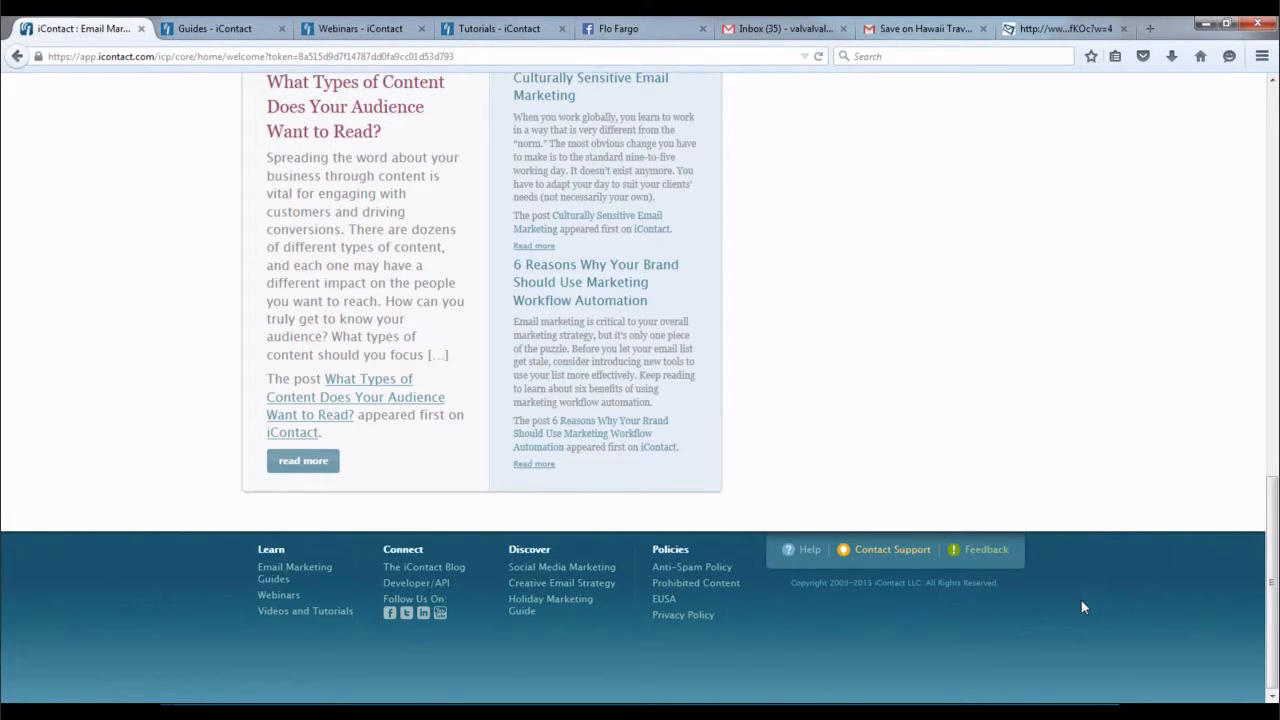
{"action": "scroll", "coordinate": [1043, 610], "scroll_direction": "up", "scroll_amount": 8}
{"action": "scroll", "coordinate": [1043, 612], "scroll_direction": "up", "scroll_amount": 2}
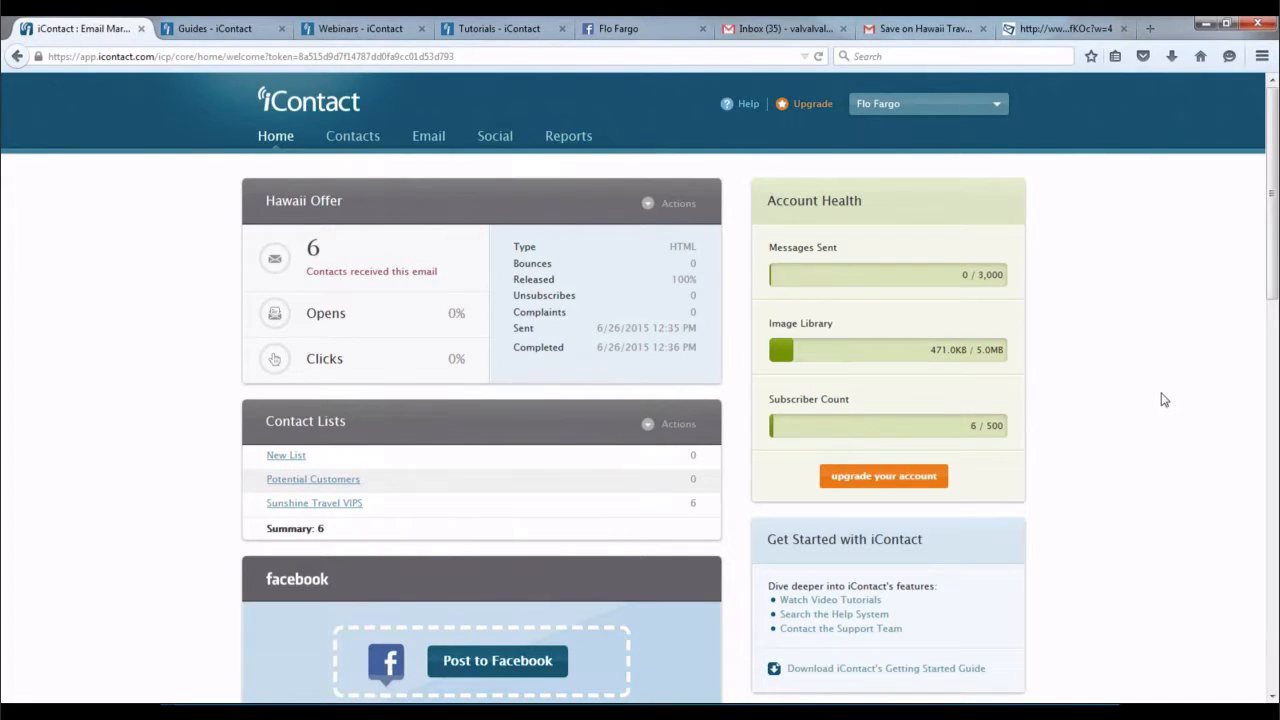
- Open the account's User Settings page
{"action": "left_click", "coordinate": [993, 112]}
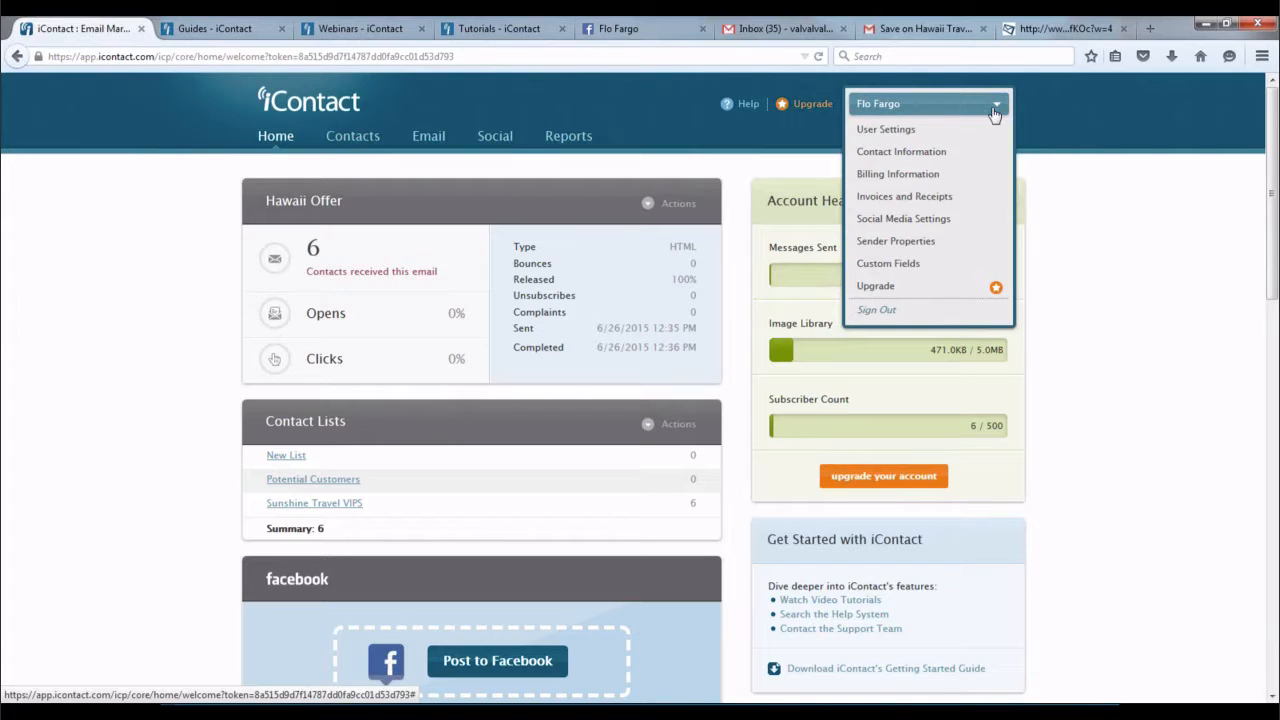
{"action": "left_click", "coordinate": [908, 138]}
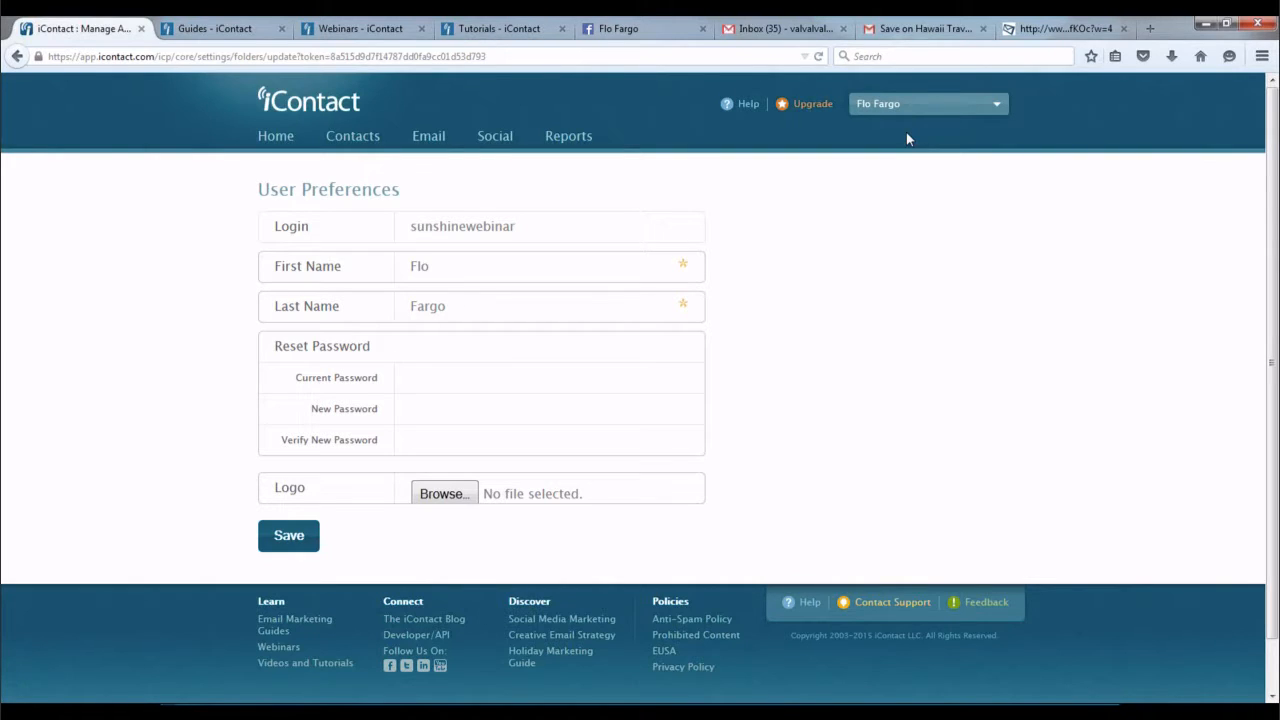
- View the survey_screenshot and MYS__page images in Windows Photo Viewer as examples of logo placement, minimizing each one
{"action": "mouse_move", "coordinate": [396, 712]}
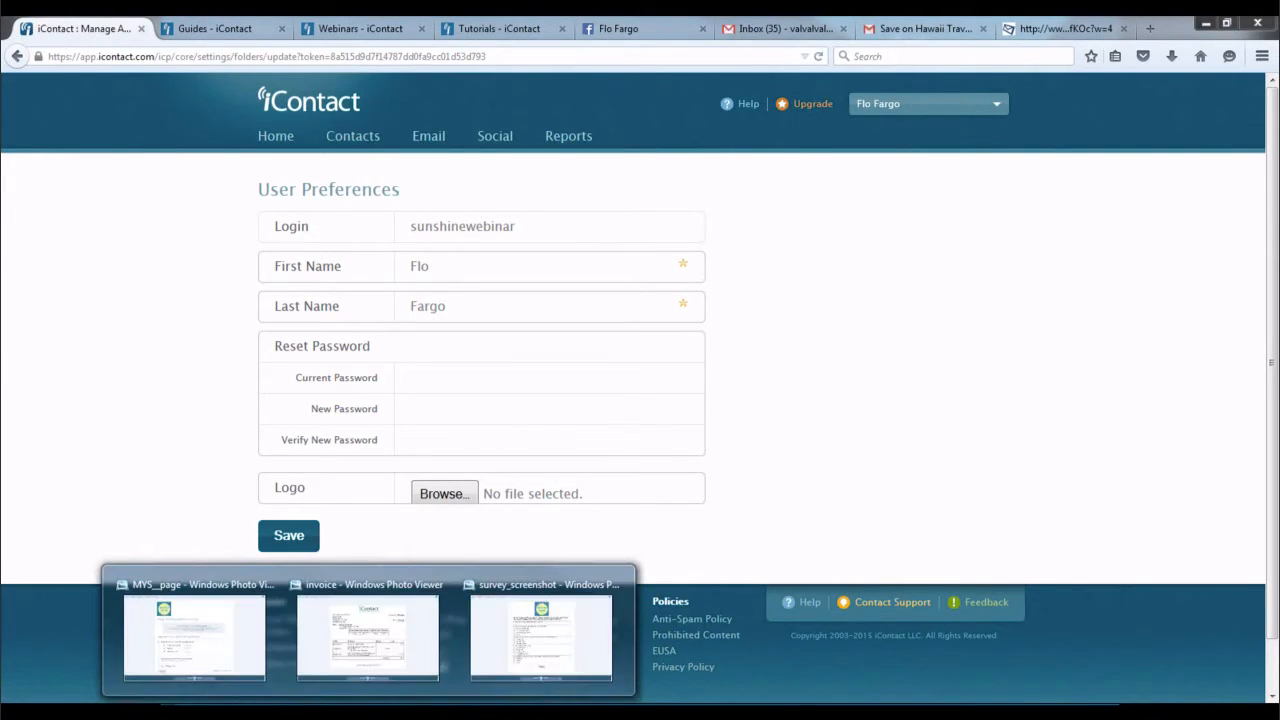
{"action": "left_click", "coordinate": [535, 638]}
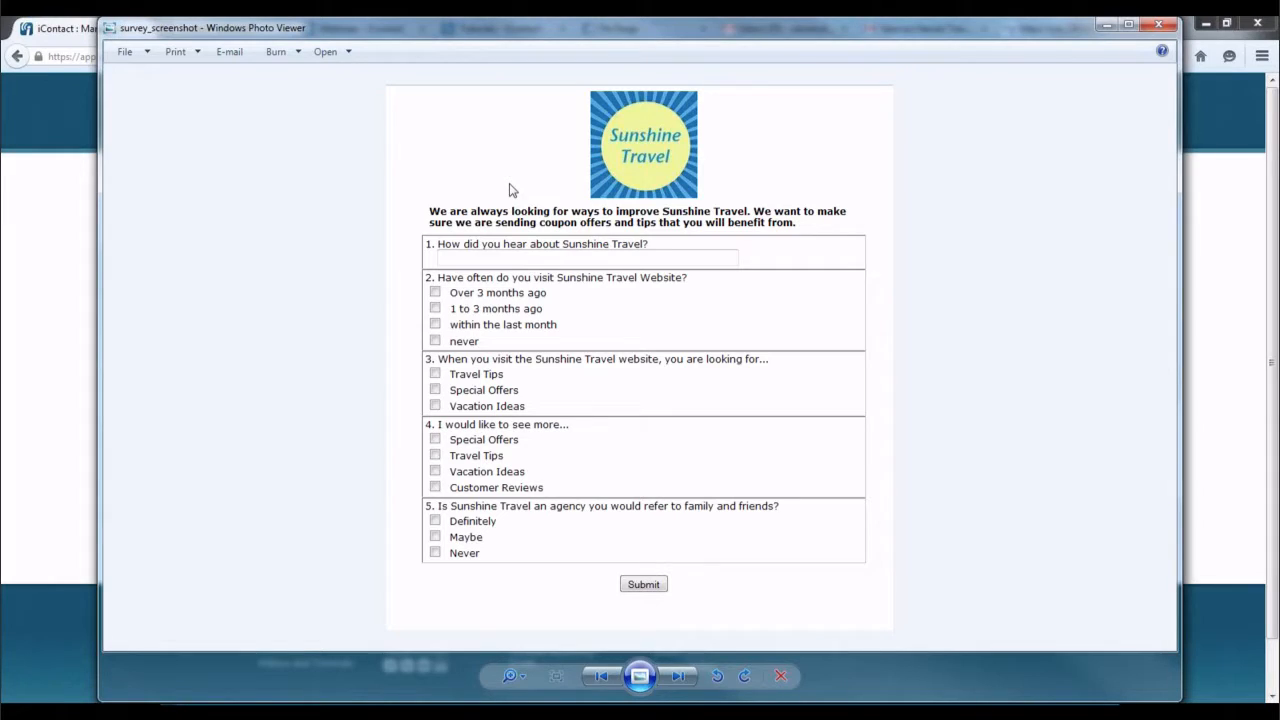
{"action": "left_click", "coordinate": [1106, 24]}
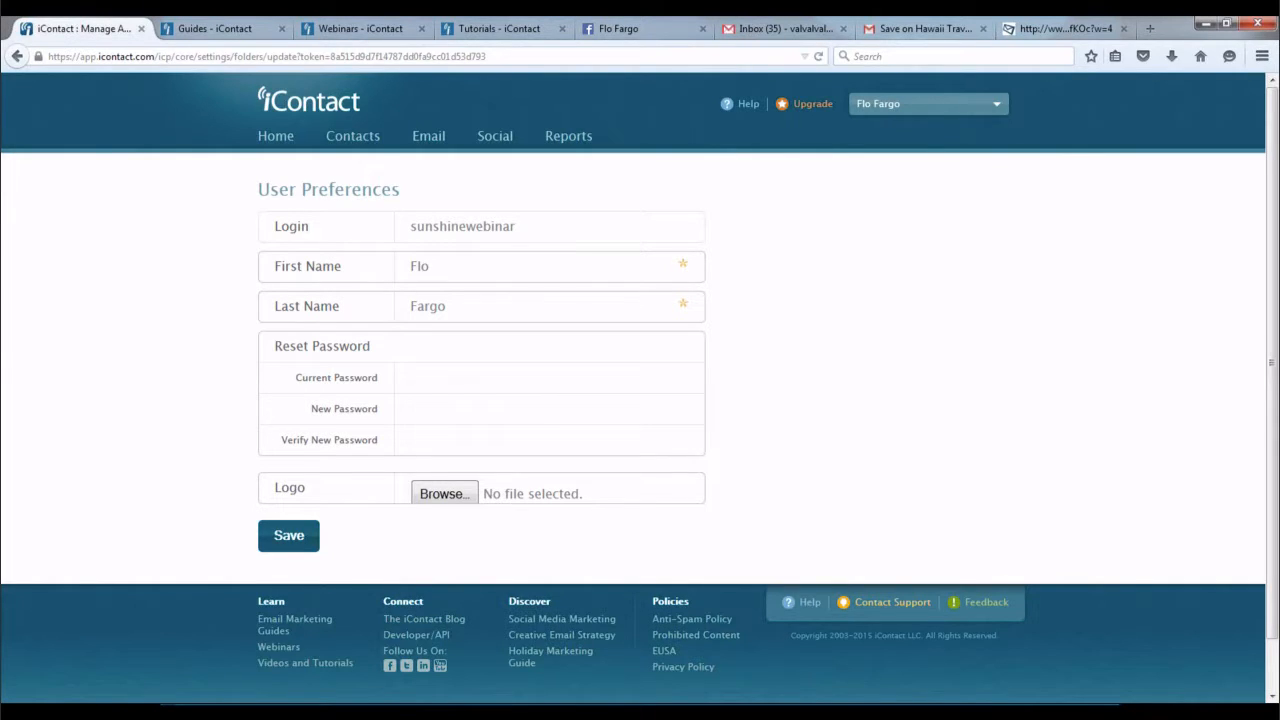
{"action": "mouse_move", "coordinate": [368, 715]}
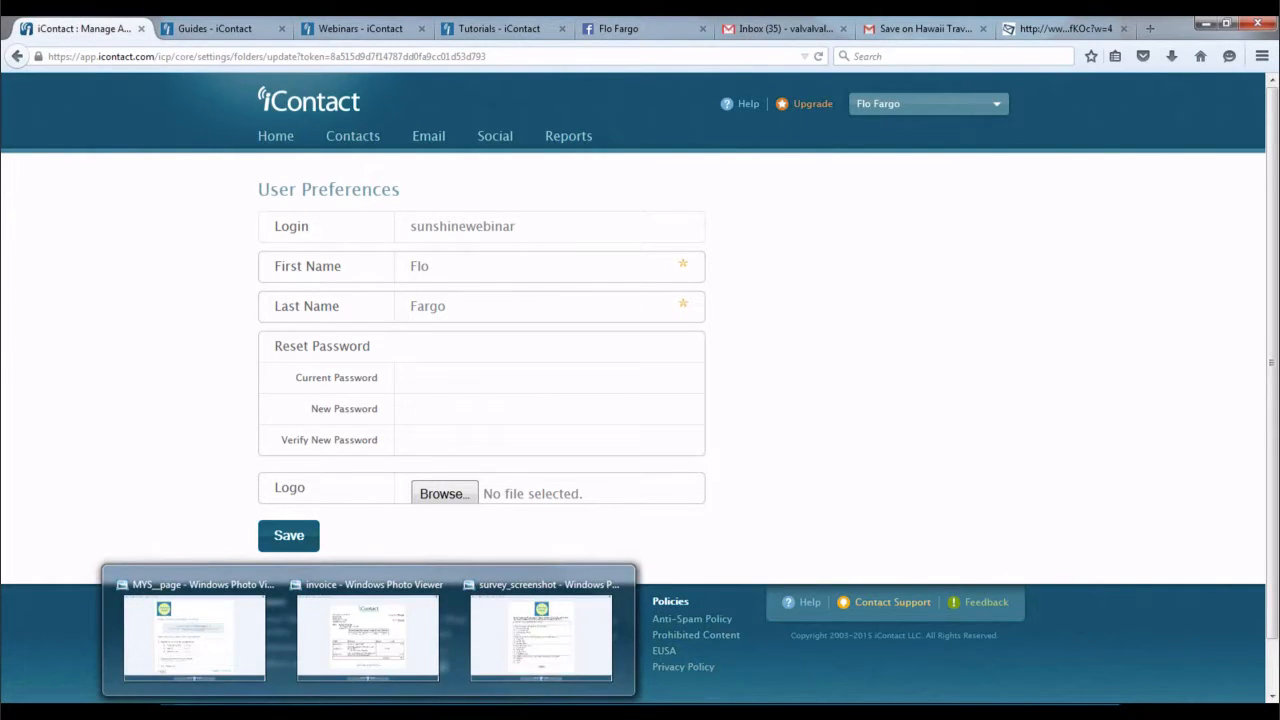
{"action": "left_click", "coordinate": [220, 634]}
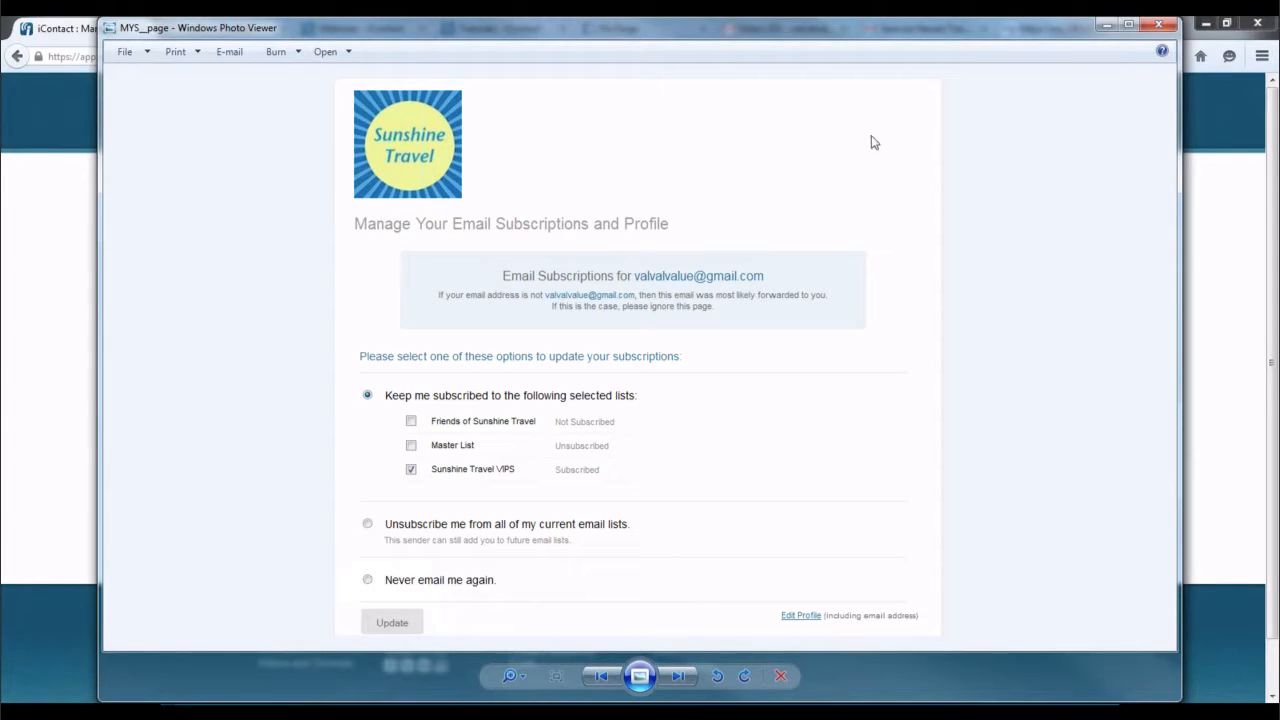
{"action": "left_click", "coordinate": [1107, 24]}
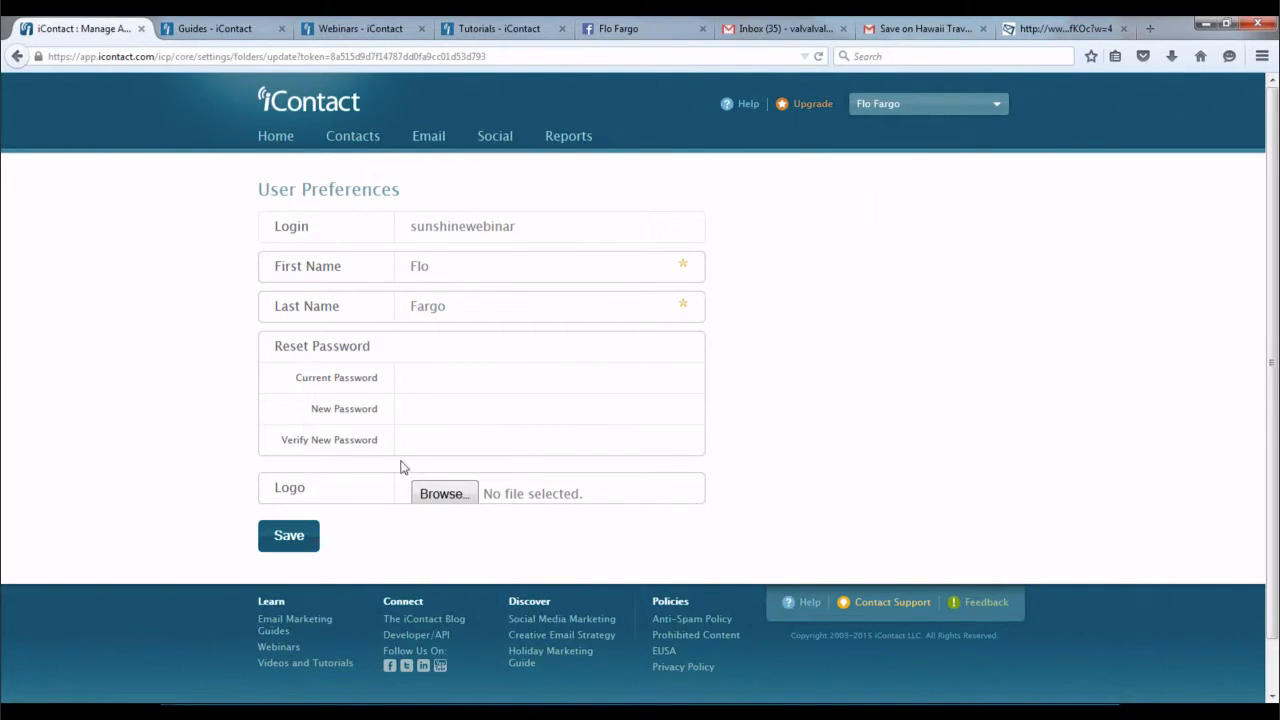
- Upload Sunshine_Logo from the Webinar Docs folder as the account logo, save the user preferences, and check the current logo
{"action": "left_click", "coordinate": [440, 494]}
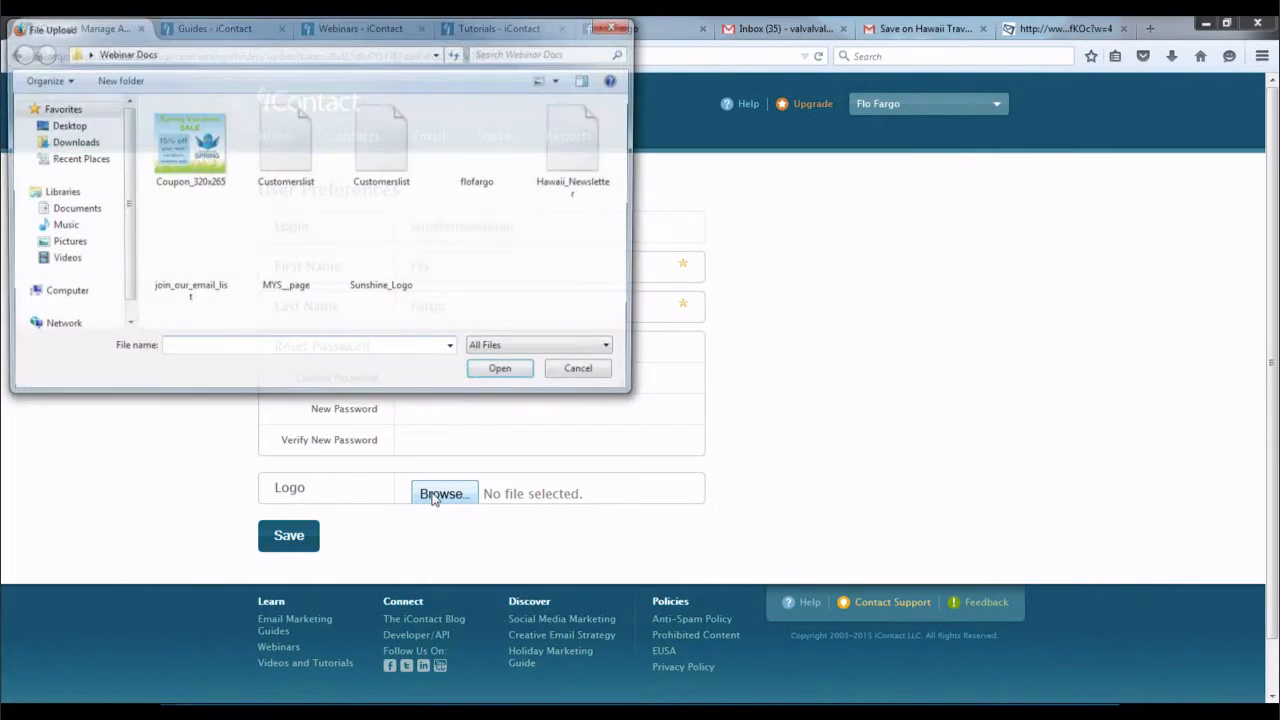
{"action": "double_click", "coordinate": [366, 229]}
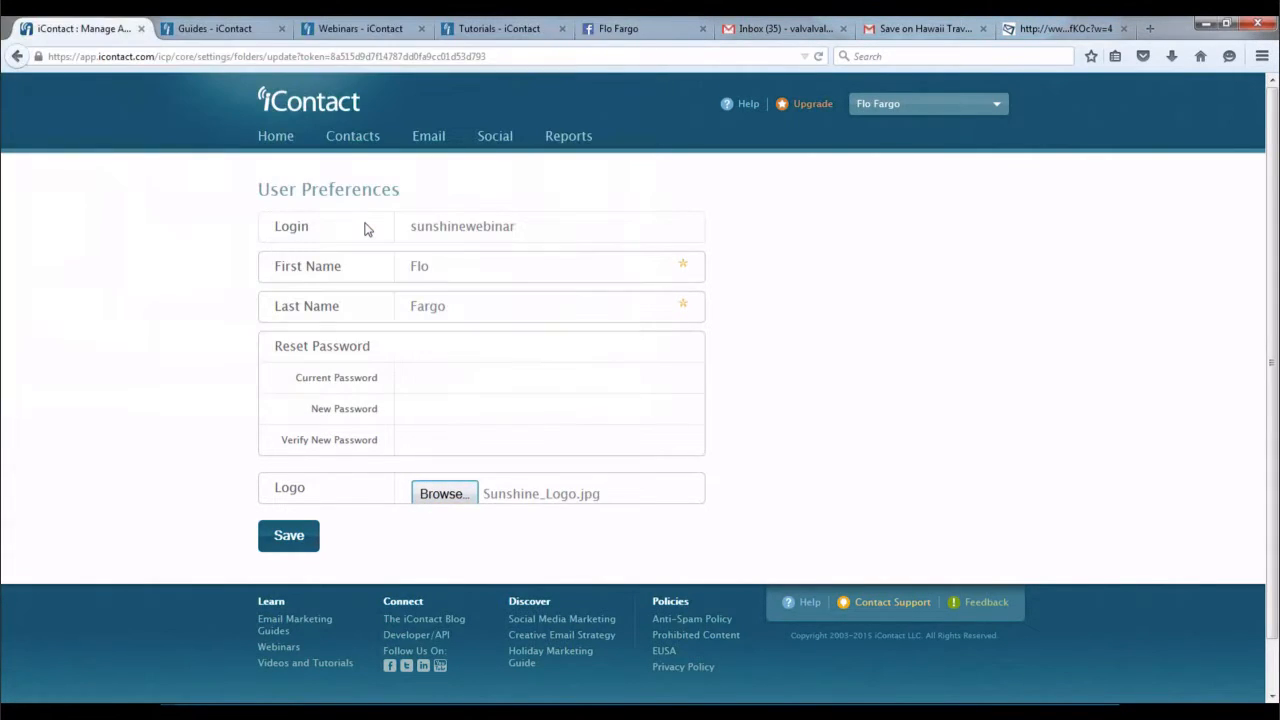
{"action": "left_click", "coordinate": [287, 541]}
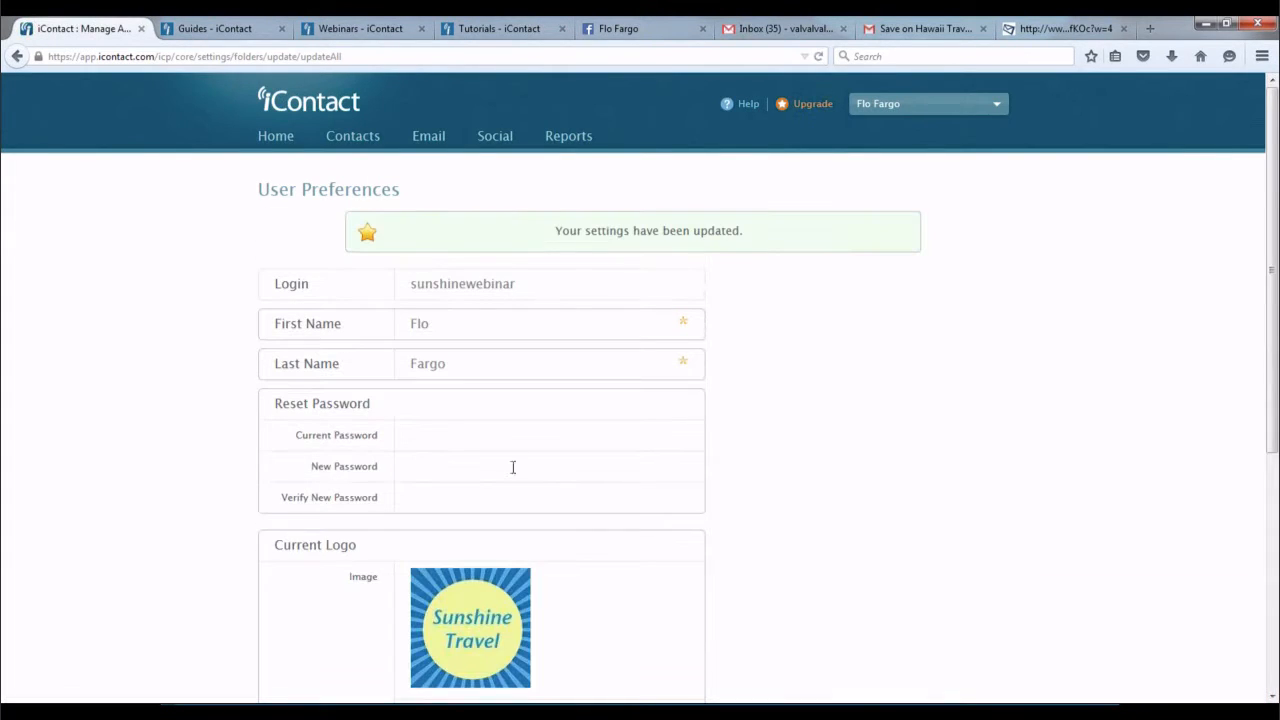
{"action": "scroll", "coordinate": [789, 346], "scroll_direction": "down", "scroll_amount": 2}
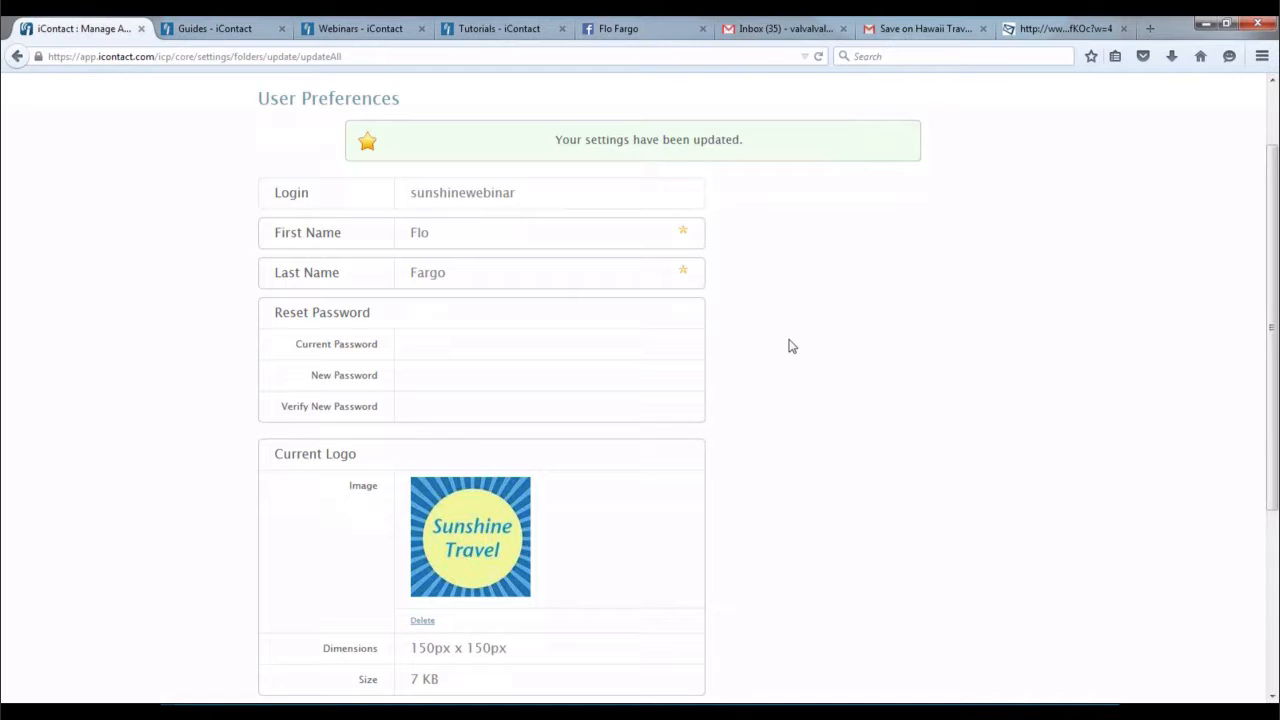
- Open the account's Contact Information page and review its name, phone, address and email fields
{"action": "scroll", "coordinate": [790, 346], "scroll_direction": "up", "scroll_amount": 2}
{"action": "left_click", "coordinate": [996, 108]}
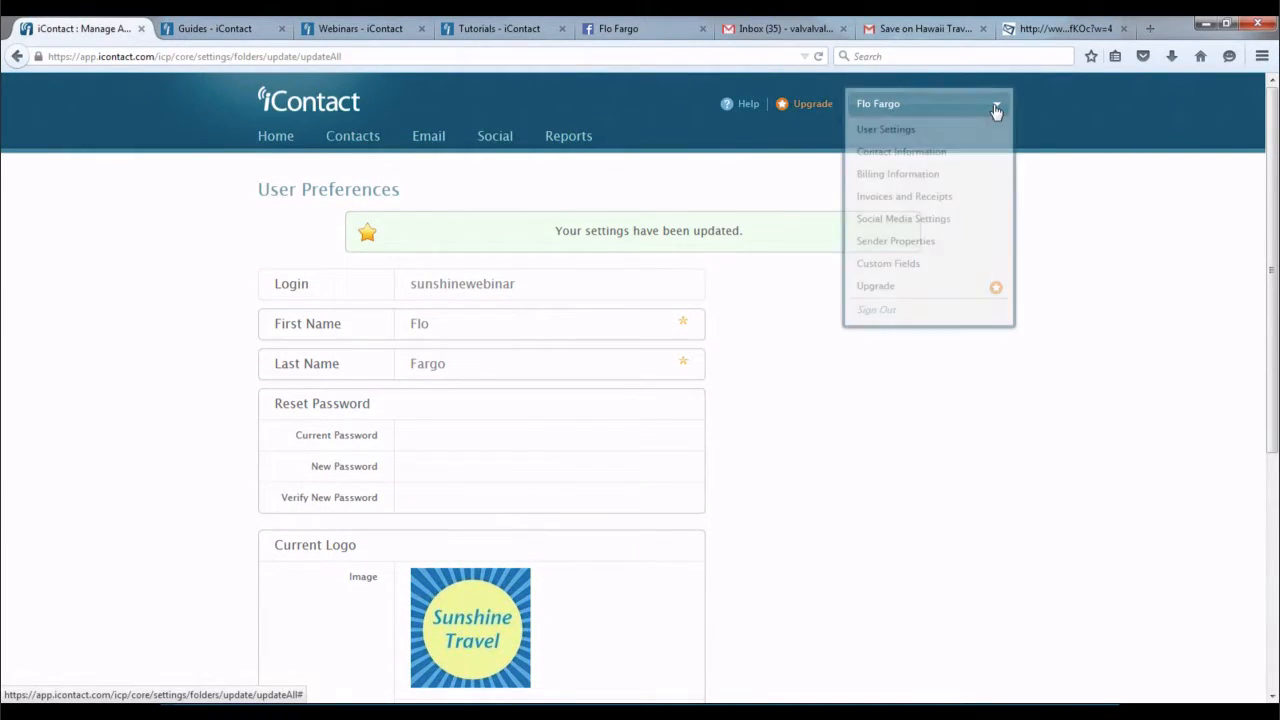
{"action": "left_click", "coordinate": [930, 158]}
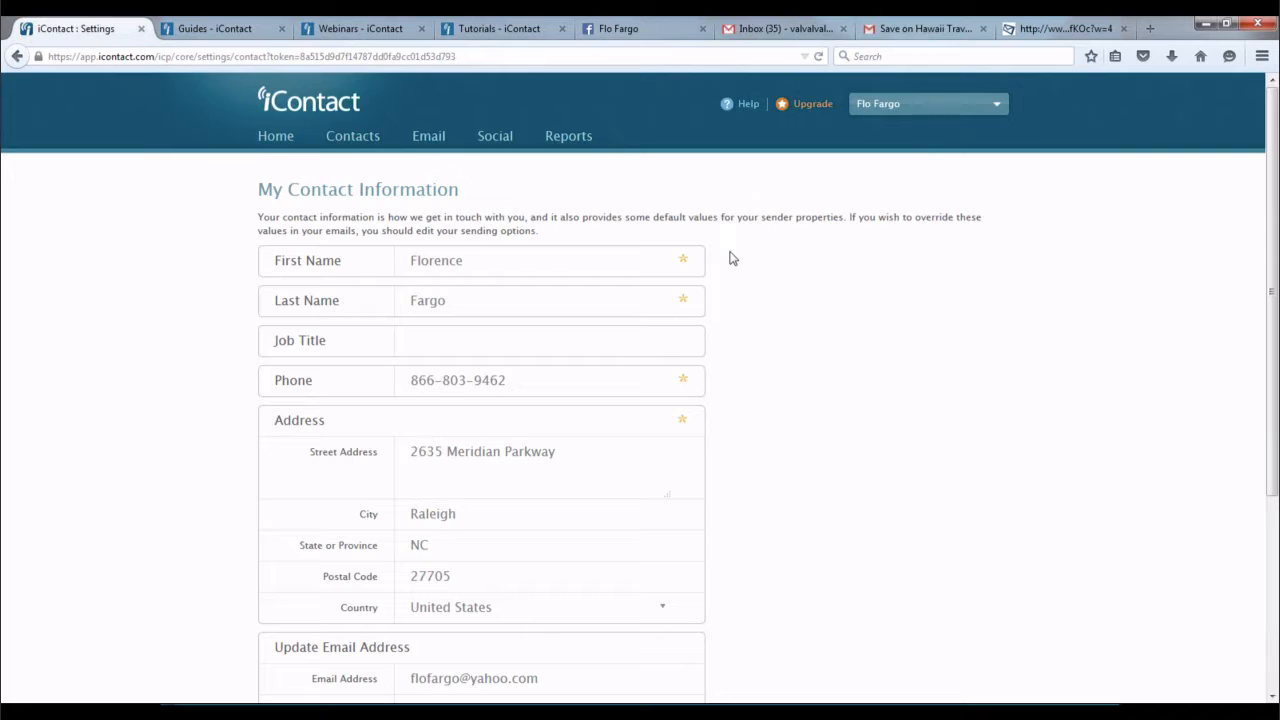
{"action": "scroll", "coordinate": [730, 258], "scroll_direction": "down", "scroll_amount": 1}
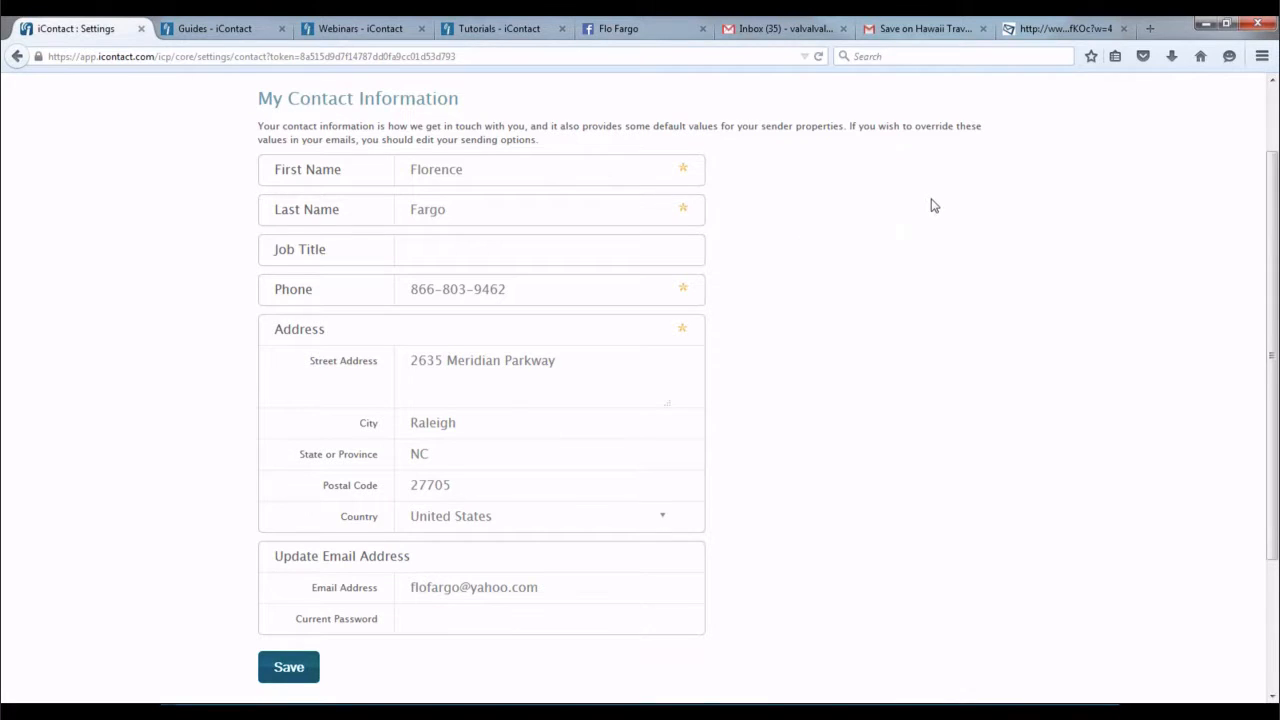
- Open the Billing Information page, point out the company name, and review the credit card and cancellation sections
{"action": "scroll", "coordinate": [940, 200], "scroll_direction": "up", "scroll_amount": 3}
{"action": "left_click", "coordinate": [1000, 106]}
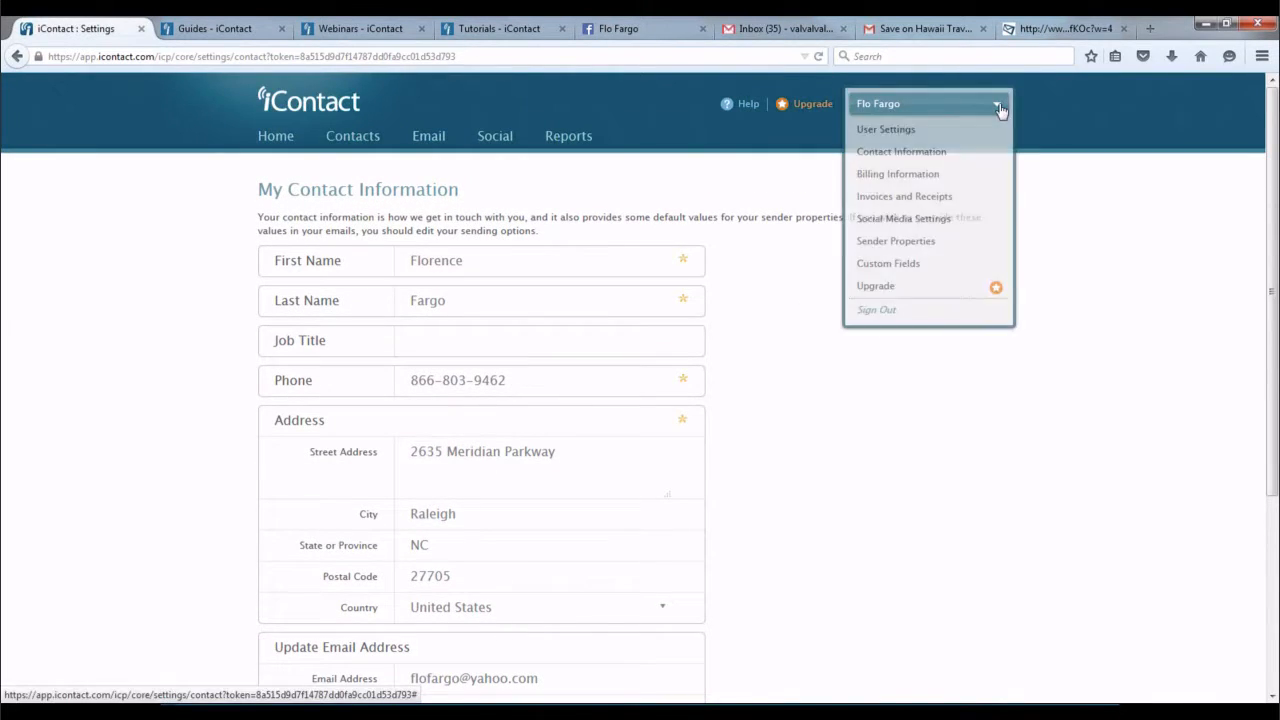
{"action": "left_click", "coordinate": [913, 180]}
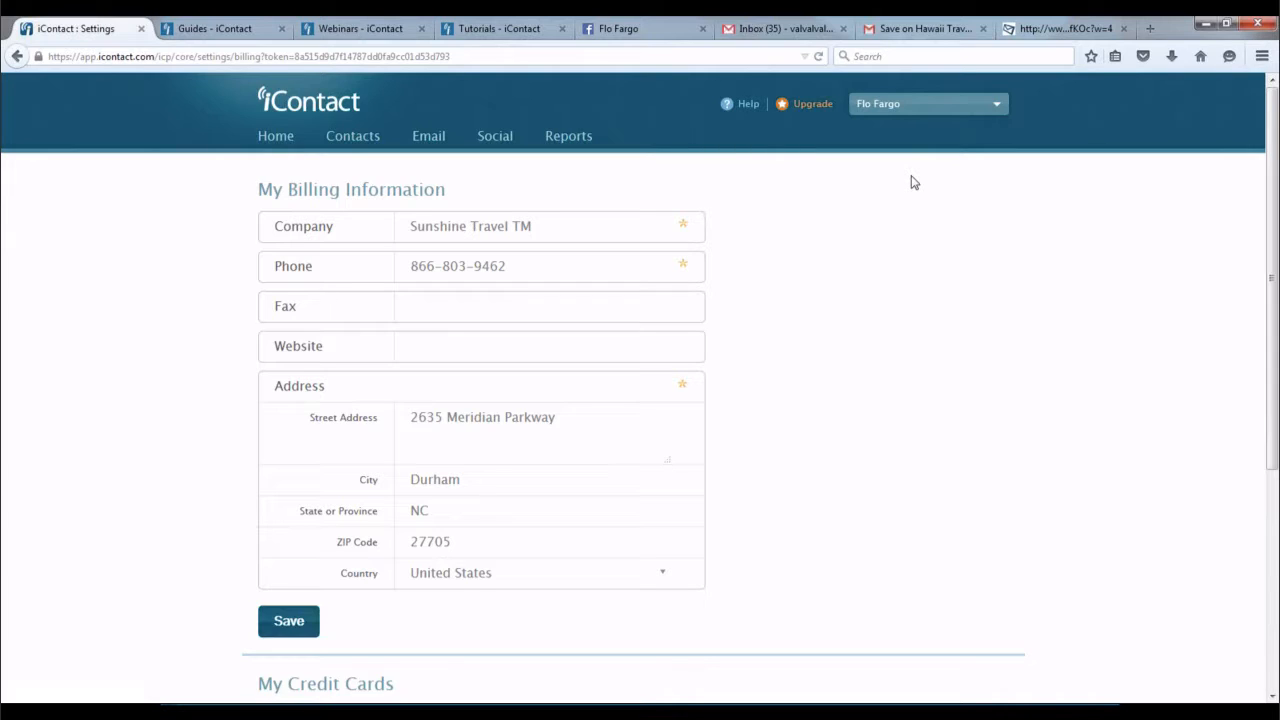
{"action": "left_click_drag", "start_coordinate": [537, 228], "coordinate": [409, 232]}
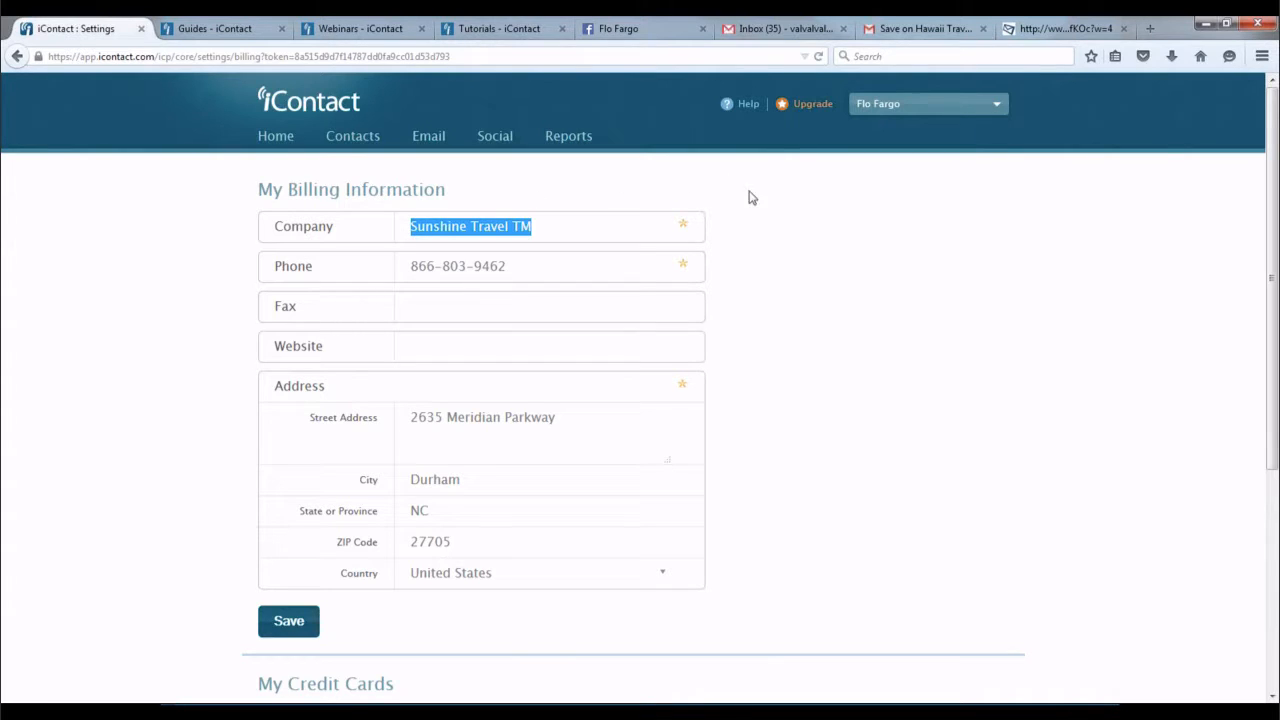
{"action": "left_click", "coordinate": [762, 207]}
{"action": "scroll", "coordinate": [762, 207], "scroll_direction": "down", "scroll_amount": 5}
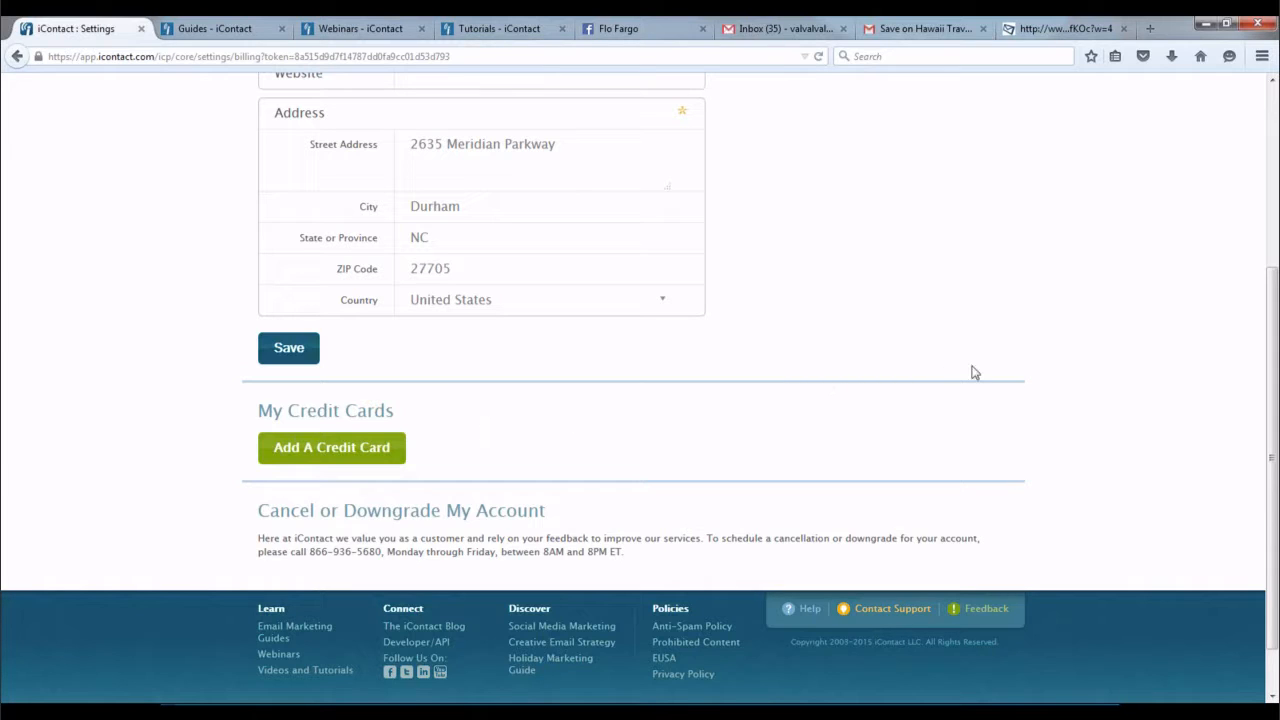
{"action": "scroll", "coordinate": [975, 372], "scroll_direction": "up", "scroll_amount": 5}
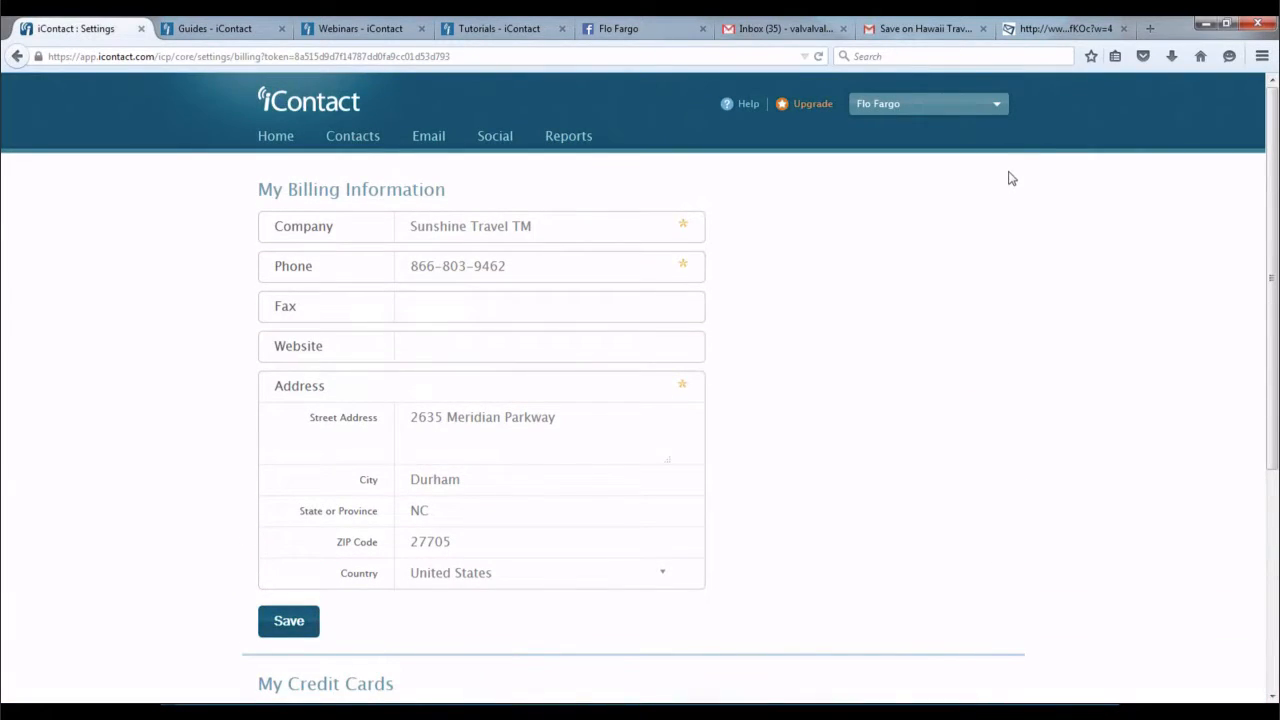
- Locate the Invoices and Receipts option, view the sample invoice image in Windows Photo Viewer, and close it
{"action": "left_click", "coordinate": [997, 105]}
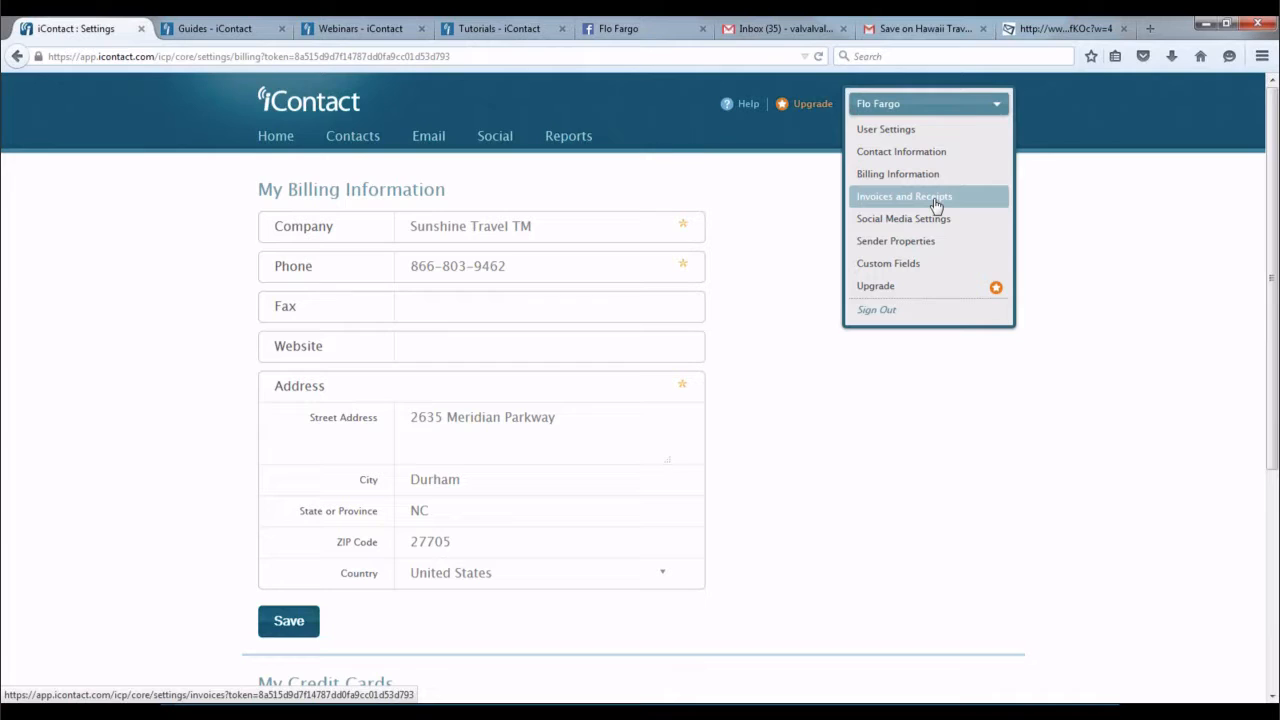
{"action": "mouse_move", "coordinate": [368, 712]}
{"action": "left_click", "coordinate": [369, 640]}
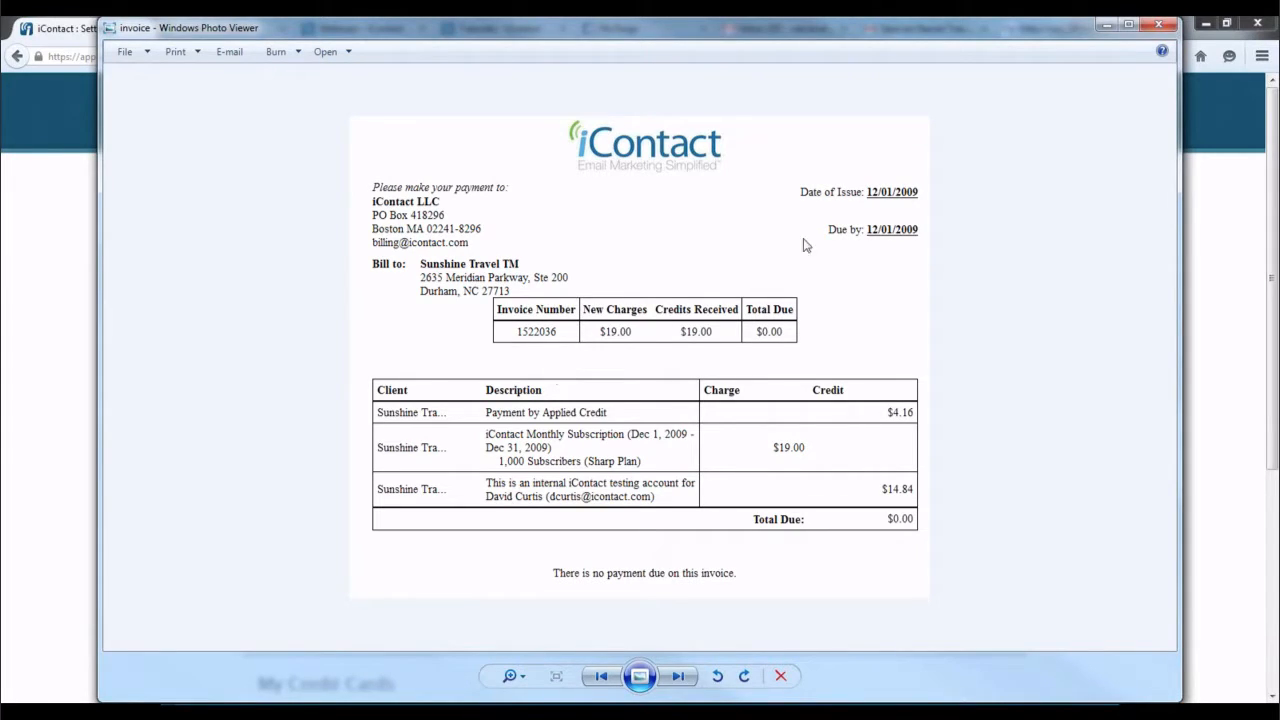
{"action": "left_click", "coordinate": [1160, 26]}
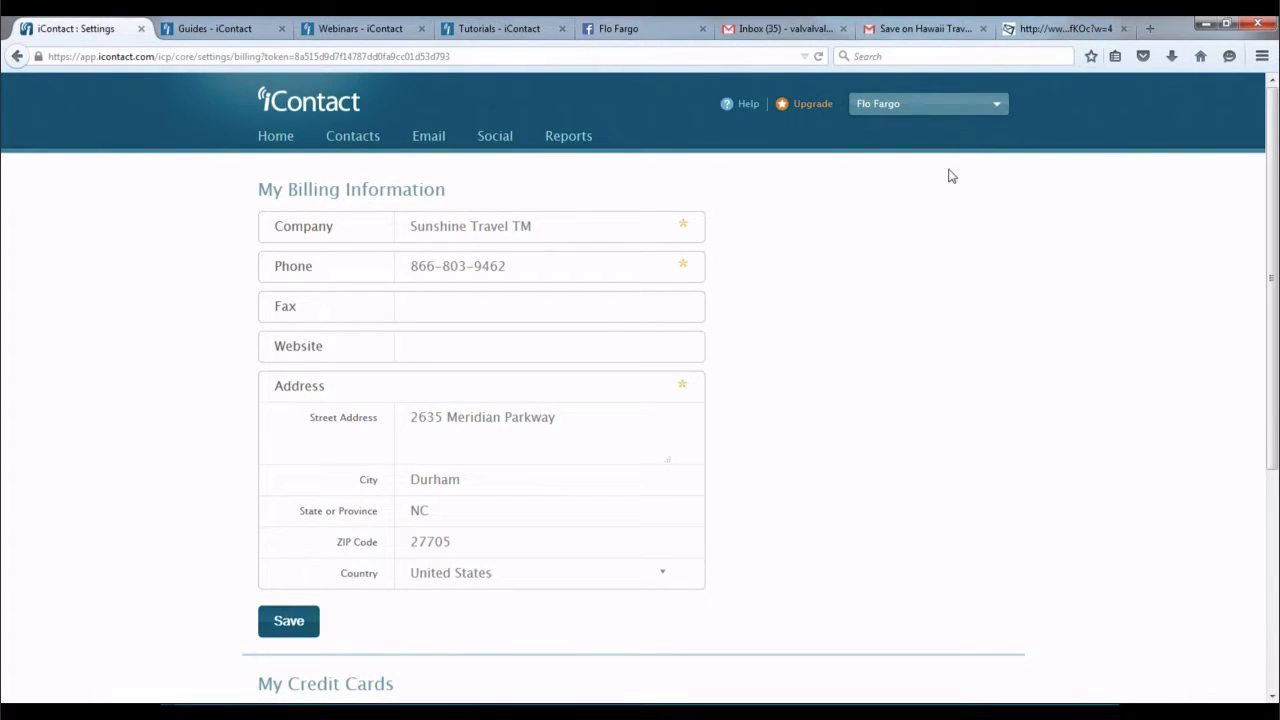
- Open the account's Social Media Settings page
{"action": "left_click", "coordinate": [997, 108]}
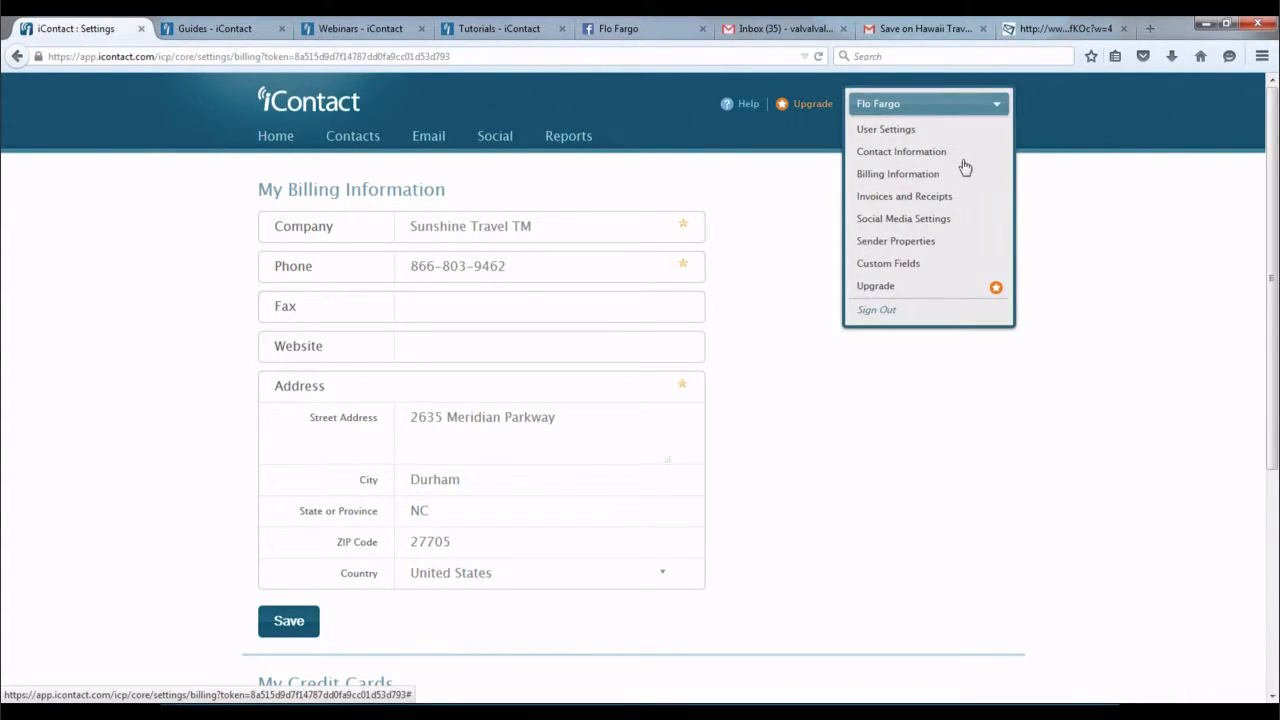
{"action": "left_click", "coordinate": [916, 229]}
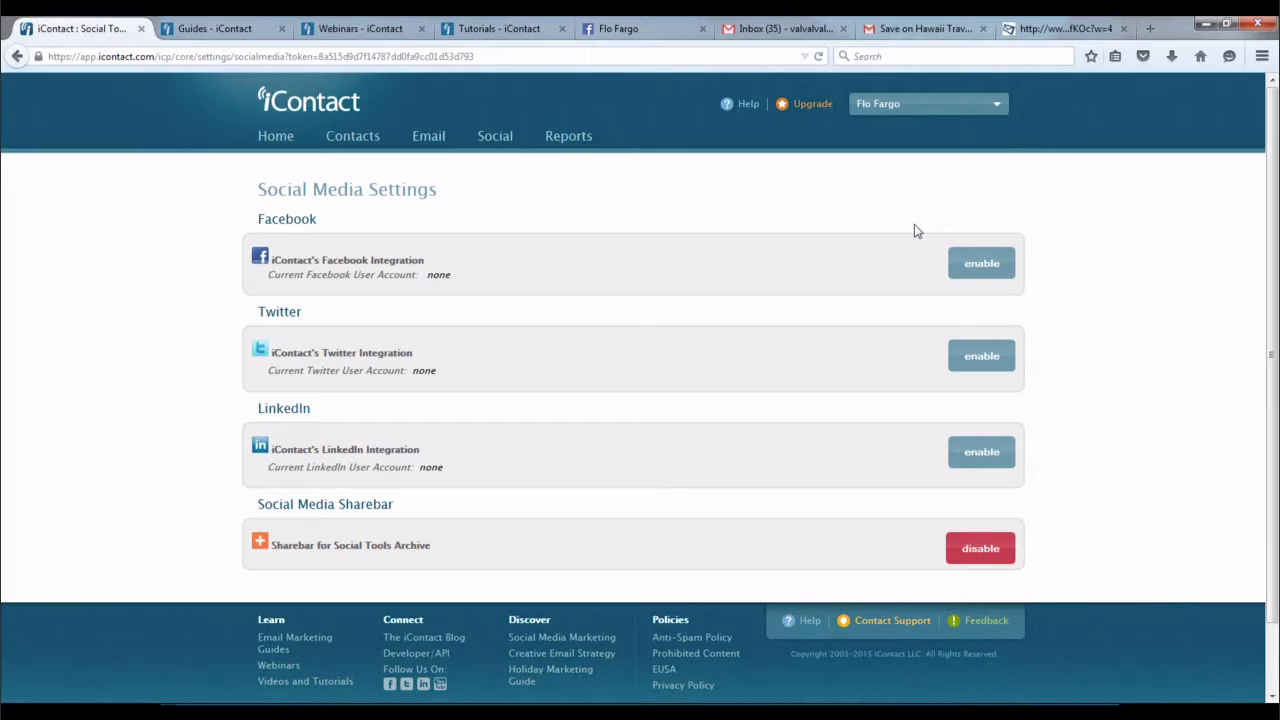
- Switch to the open Facebook profile and log out of that Facebook account
{"action": "left_click", "coordinate": [629, 33]}
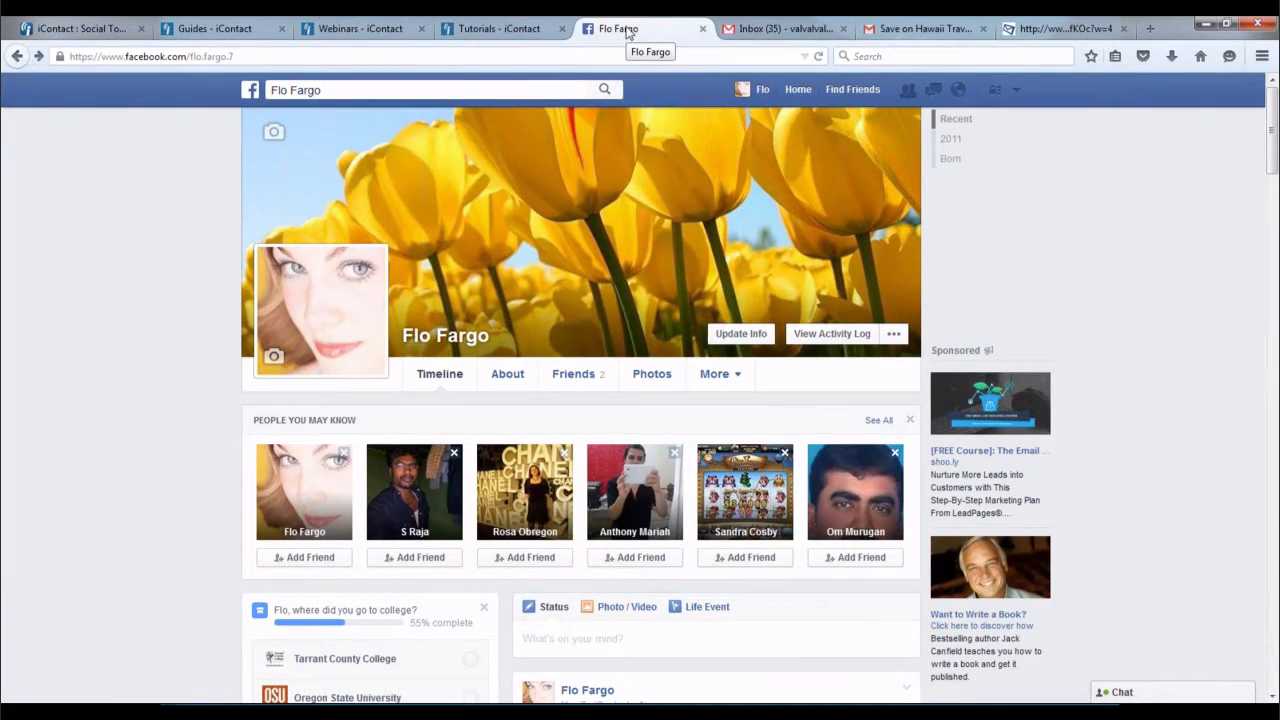
{"action": "left_click", "coordinate": [1016, 90]}
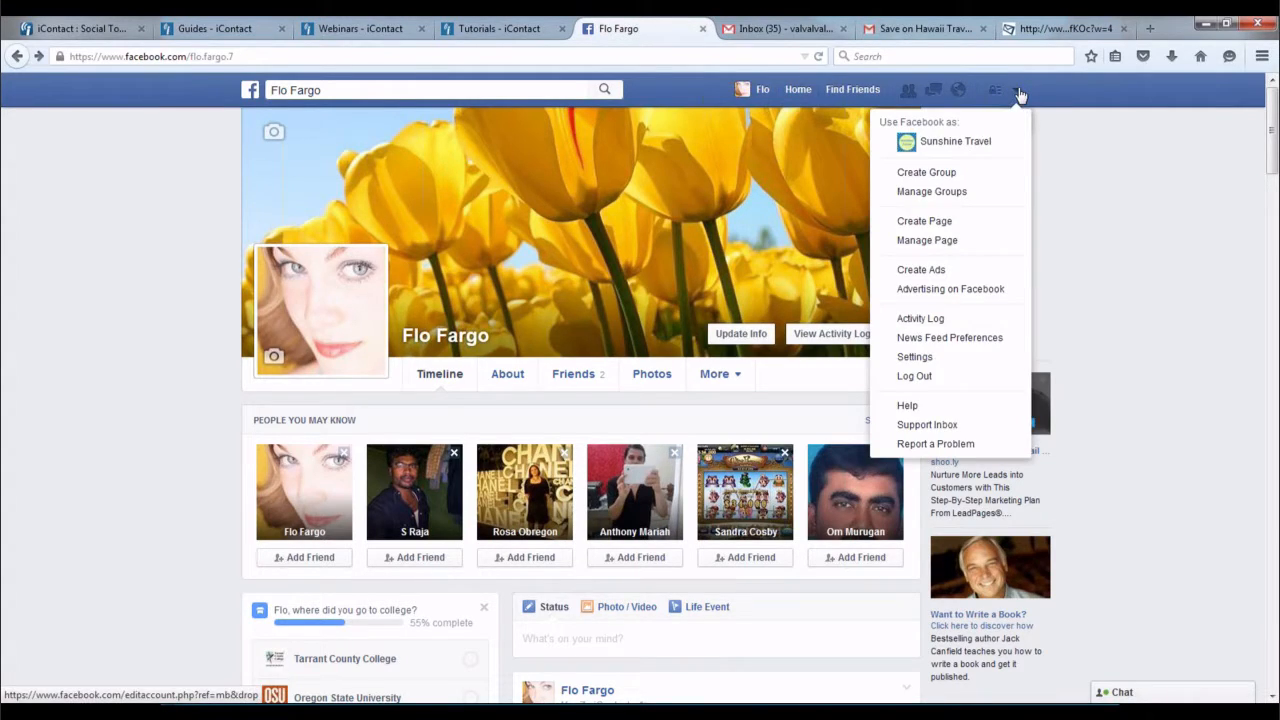
{"action": "left_click", "coordinate": [910, 375]}
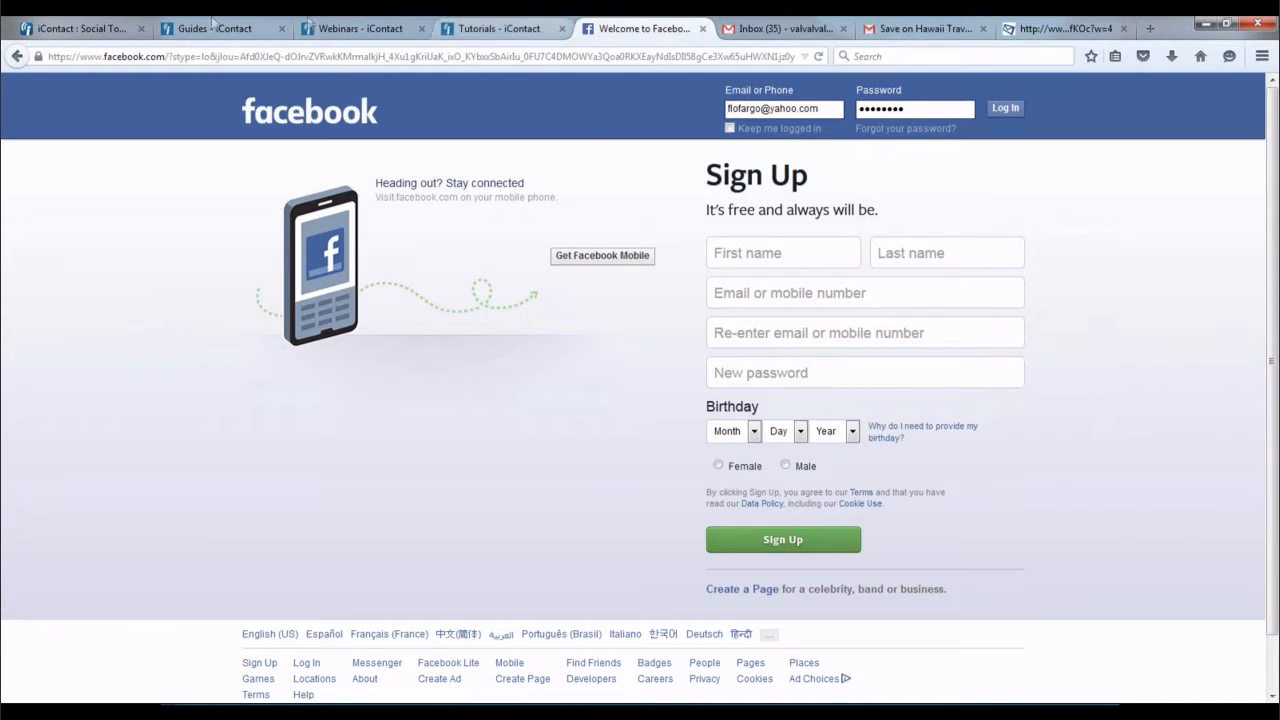
- Load twitter.com in a new browser tab, then linkedin.com in the same tab, to check that both accounts are logged out
{"action": "left_click", "coordinate": [107, 35]}
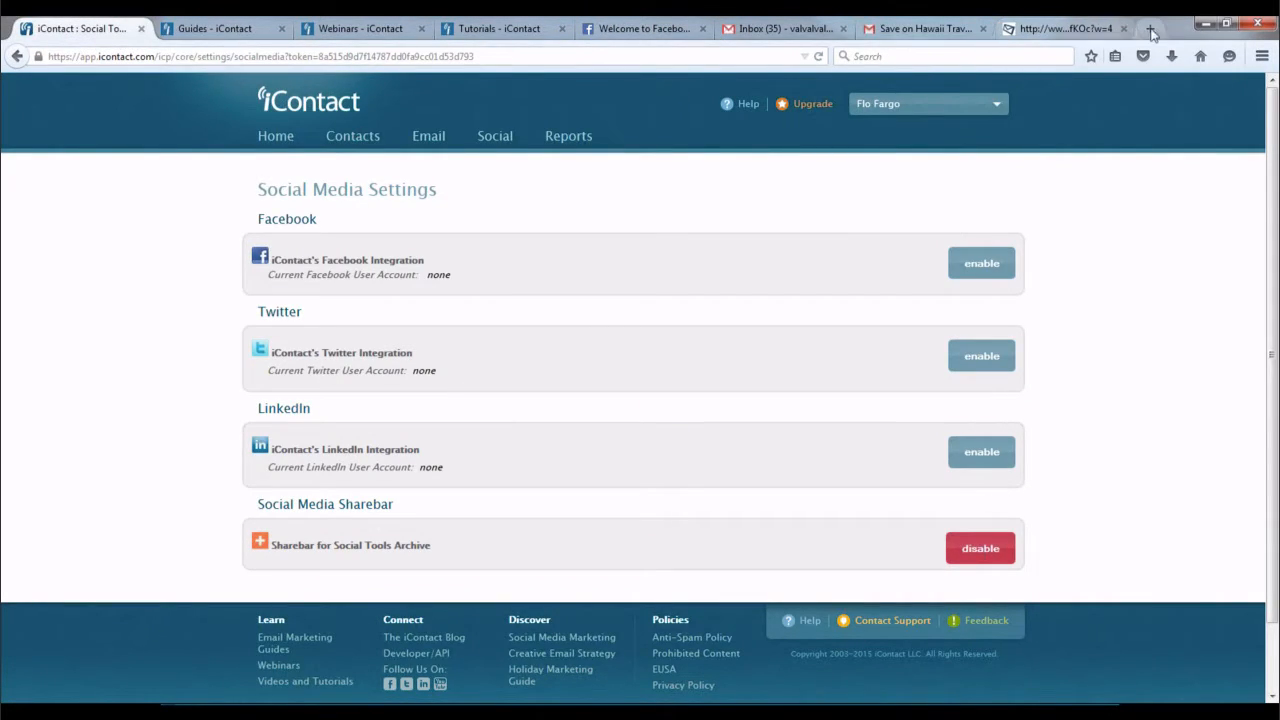
{"action": "key", "text": "ctrl+t"}
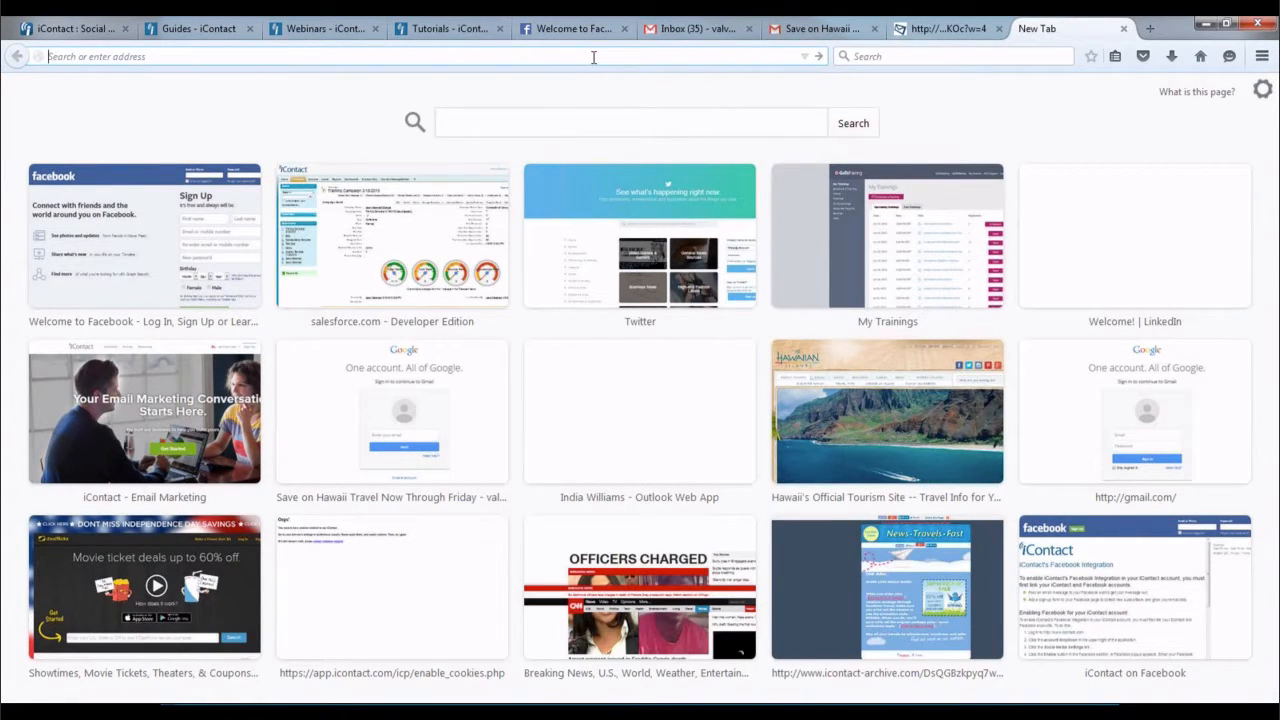
{"action": "type", "text": "twitter.com/"}
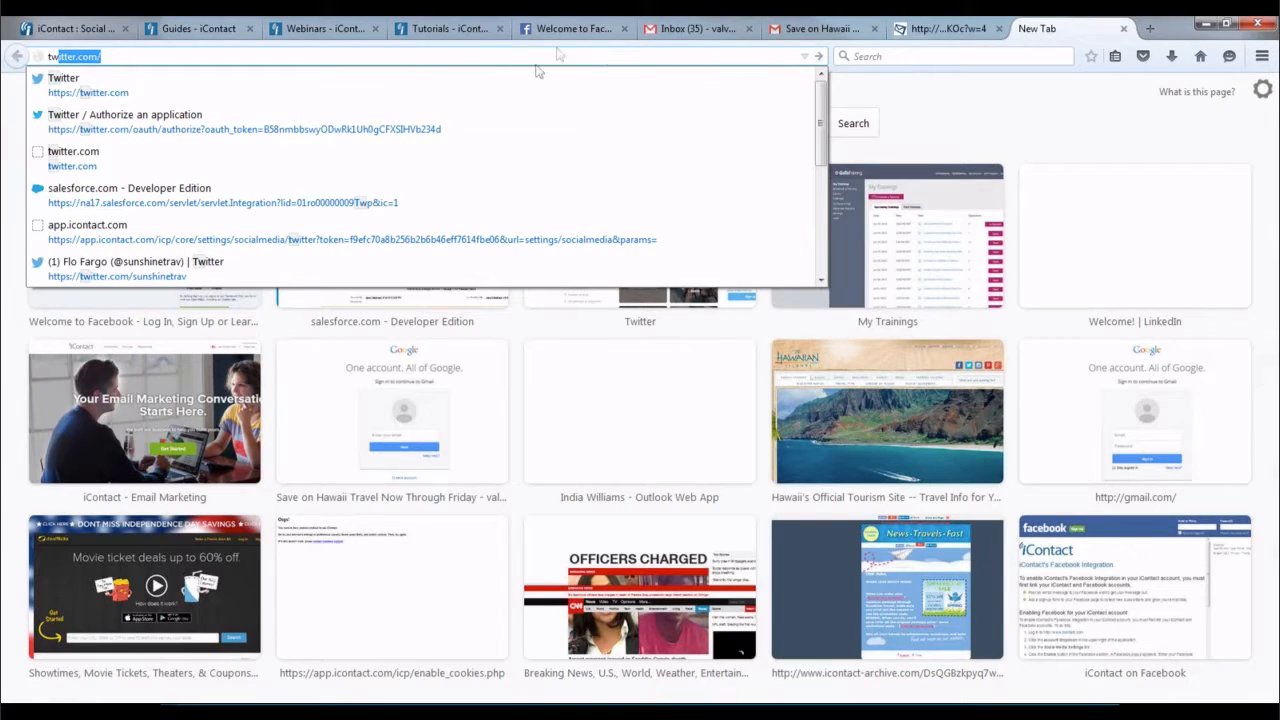
{"action": "left_click", "coordinate": [506, 92]}
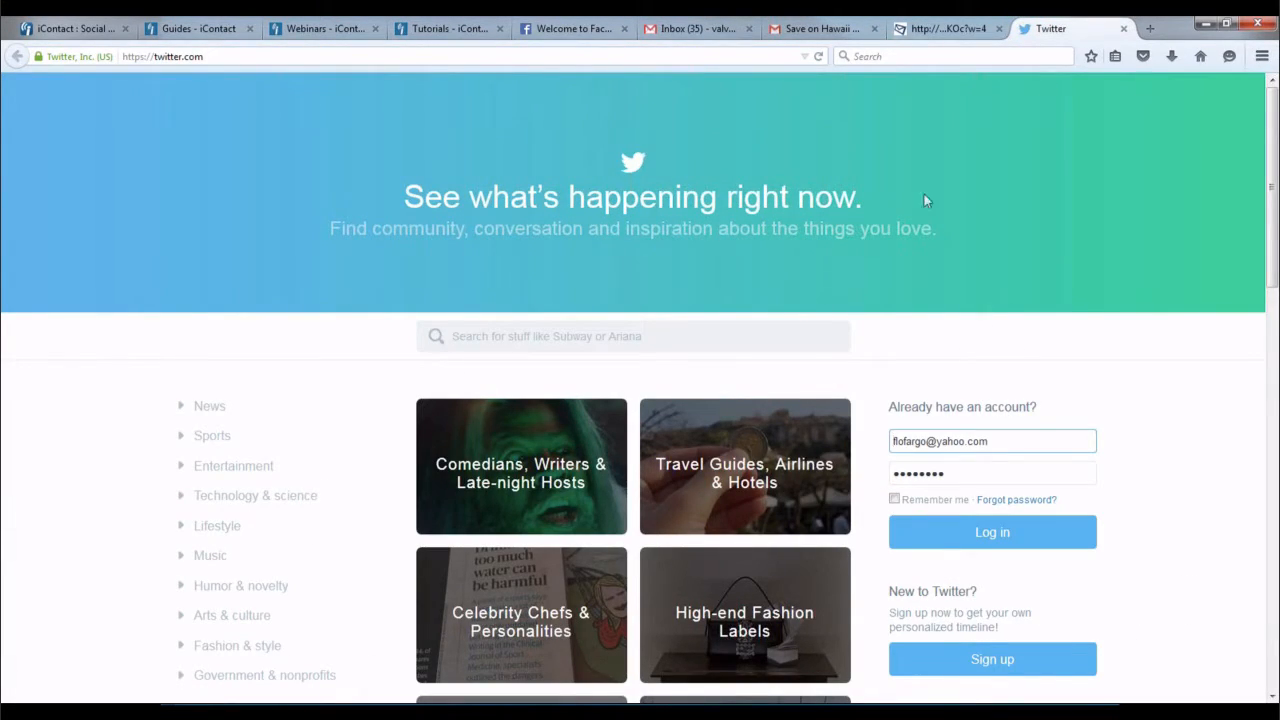
{"action": "left_click", "coordinate": [762, 55]}
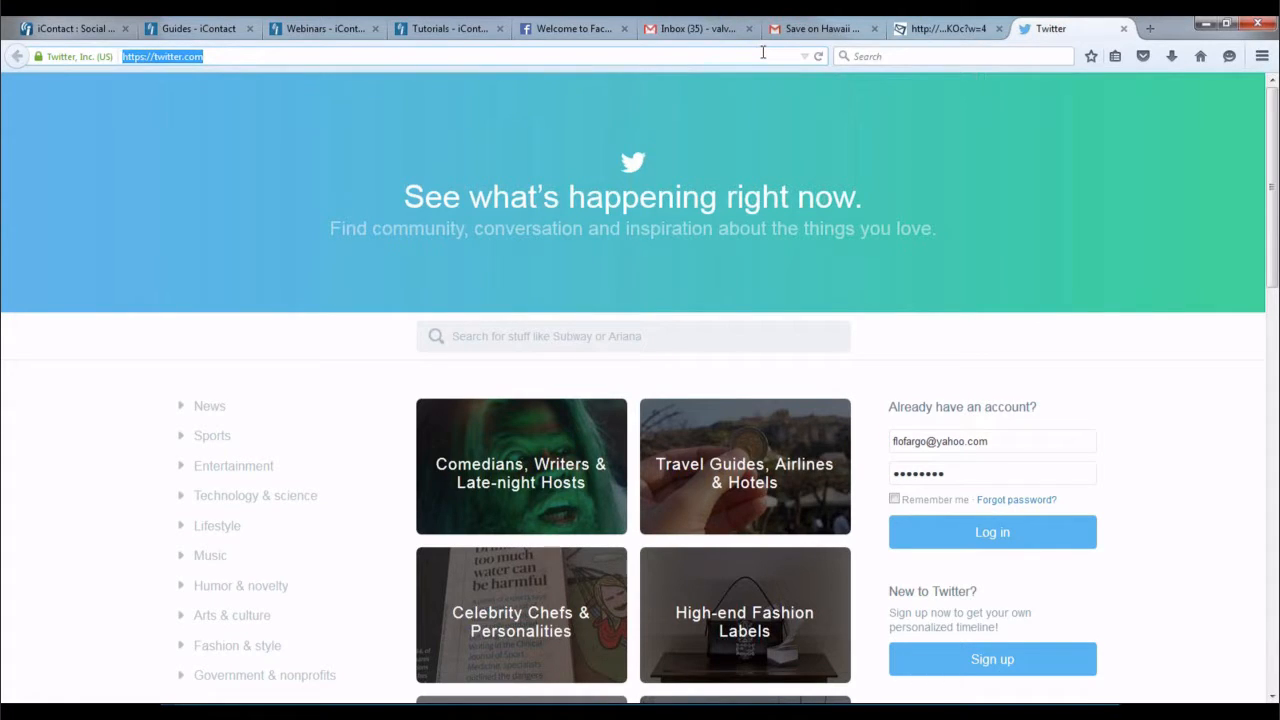
{"action": "type", "text": "linkedin.com/"}
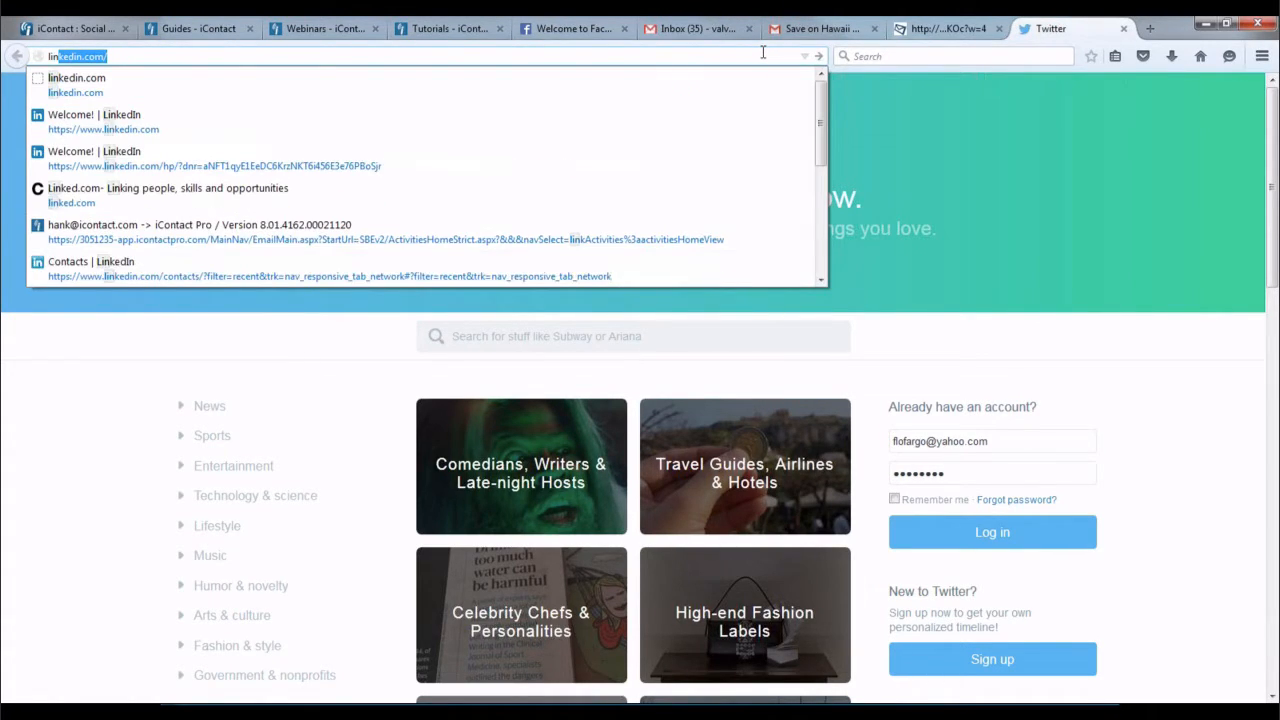
{"action": "left_click", "coordinate": [682, 80]}
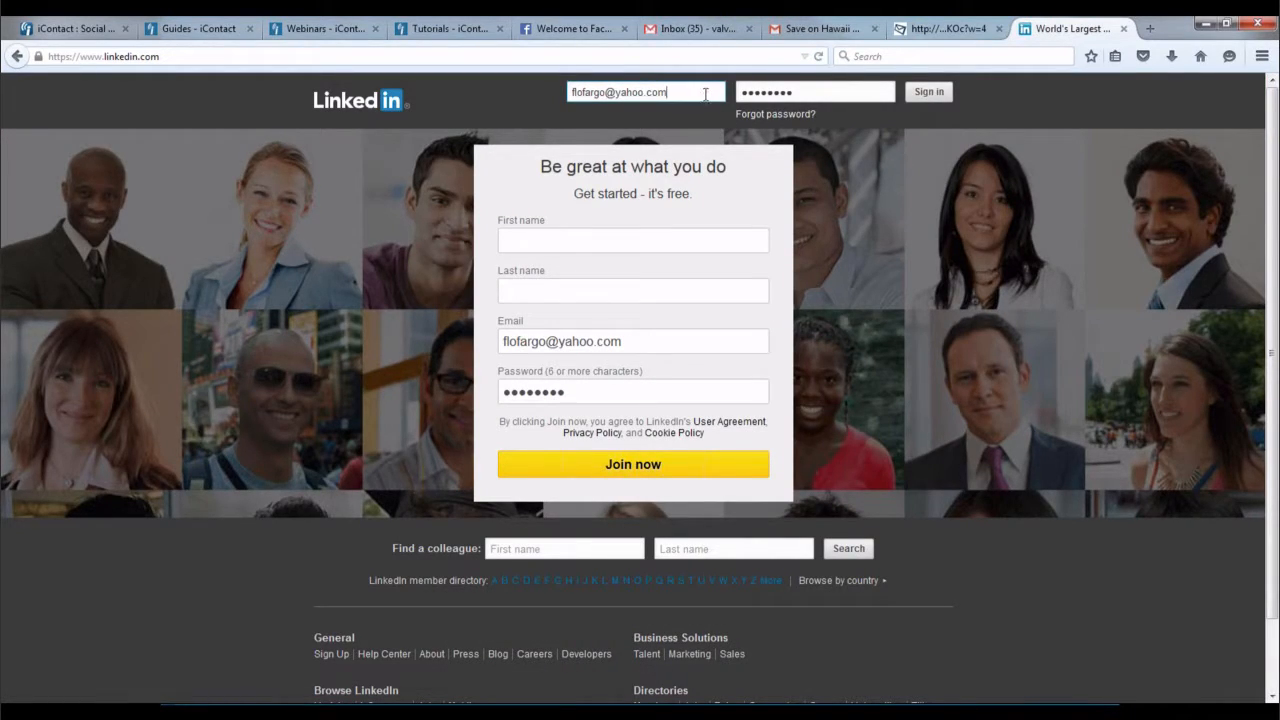
- Return to iContact's Social Media Settings and enable Facebook integration, logging in and allowing profile access, posting to Friends and Page management
{"action": "left_click", "coordinate": [47, 27]}
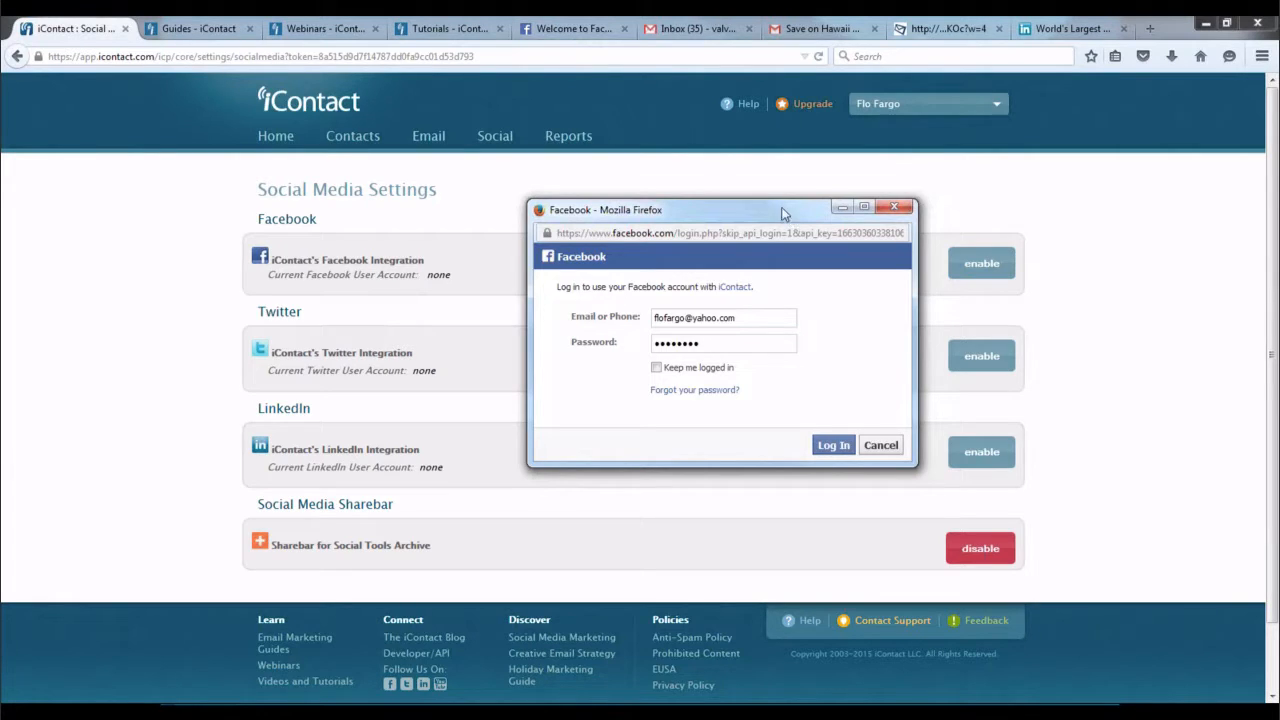
{"action": "left_click_drag", "start_coordinate": [790, 218], "coordinate": [764, 207]}
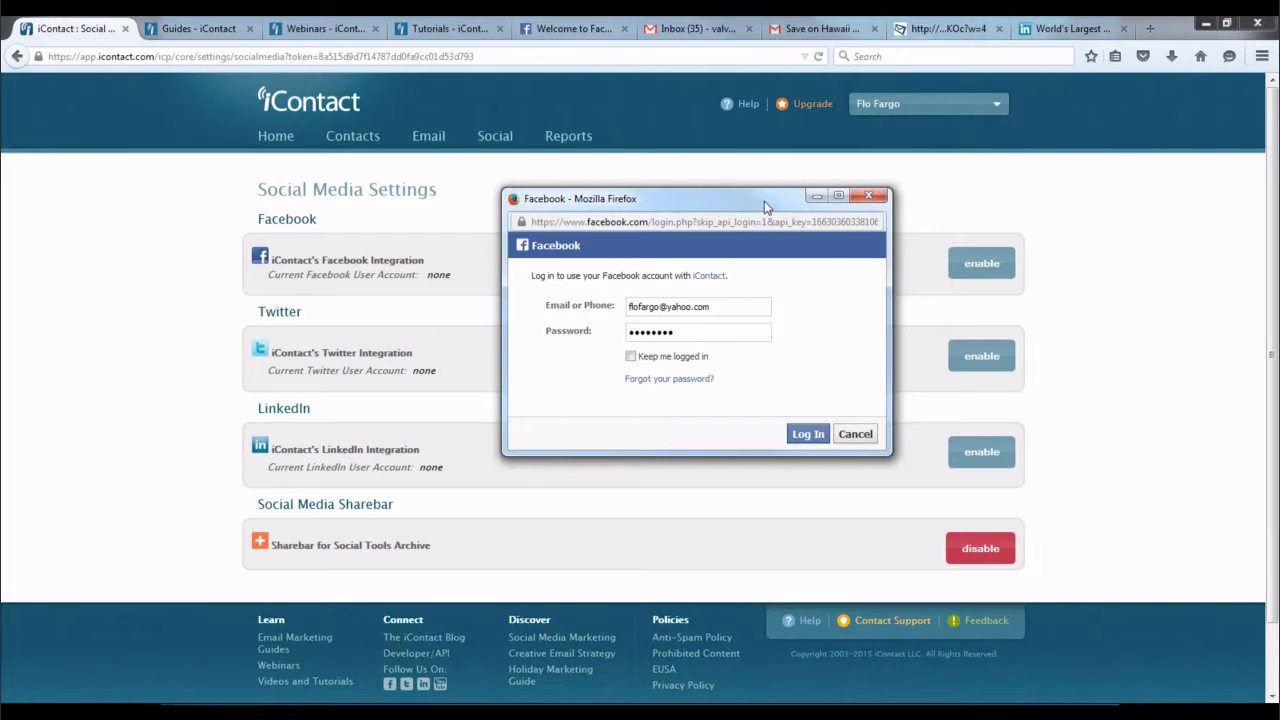
{"action": "left_click", "coordinate": [806, 436]}
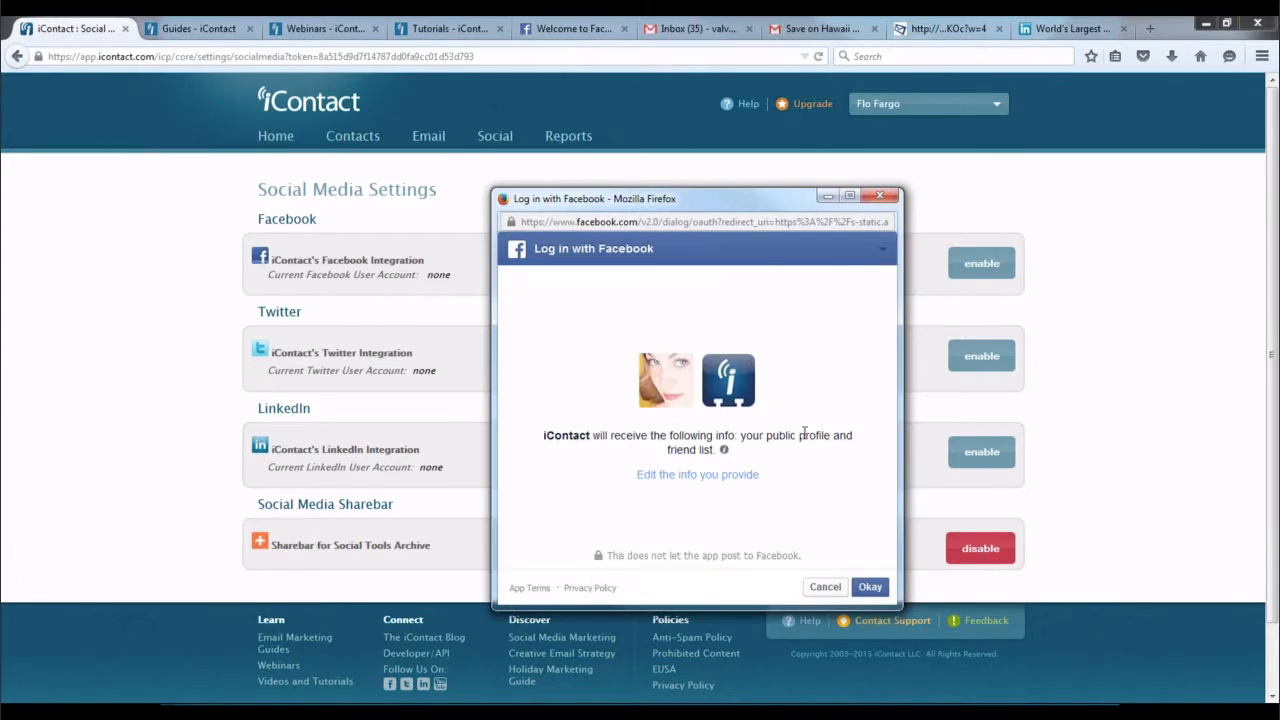
{"action": "left_click_drag", "start_coordinate": [752, 197], "coordinate": [708, 99]}
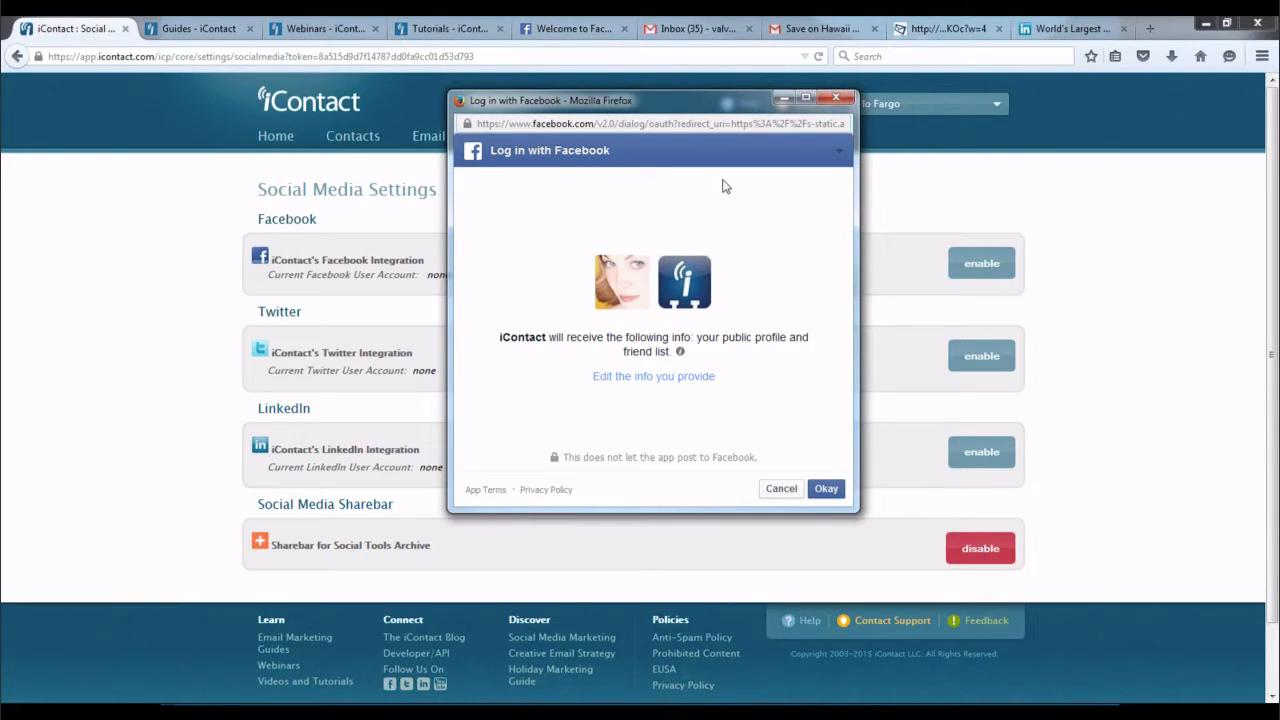
{"action": "left_click", "coordinate": [823, 491]}
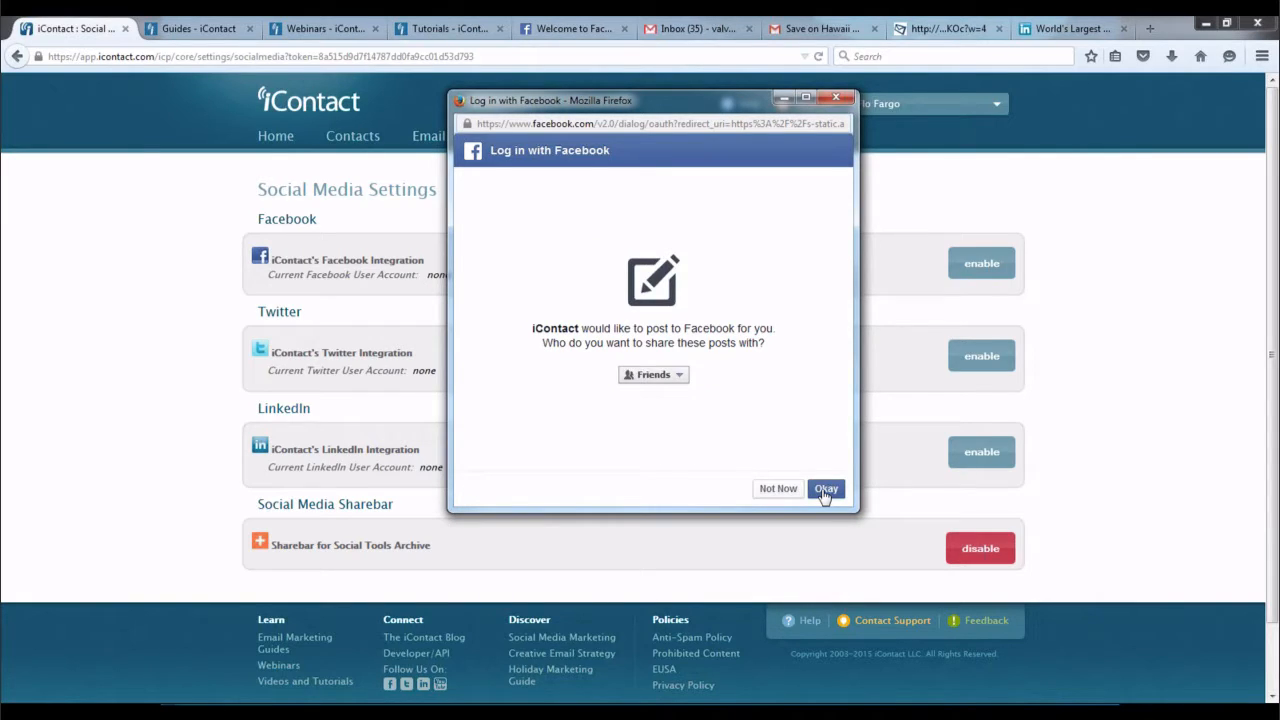
{"action": "left_click", "coordinate": [824, 491]}
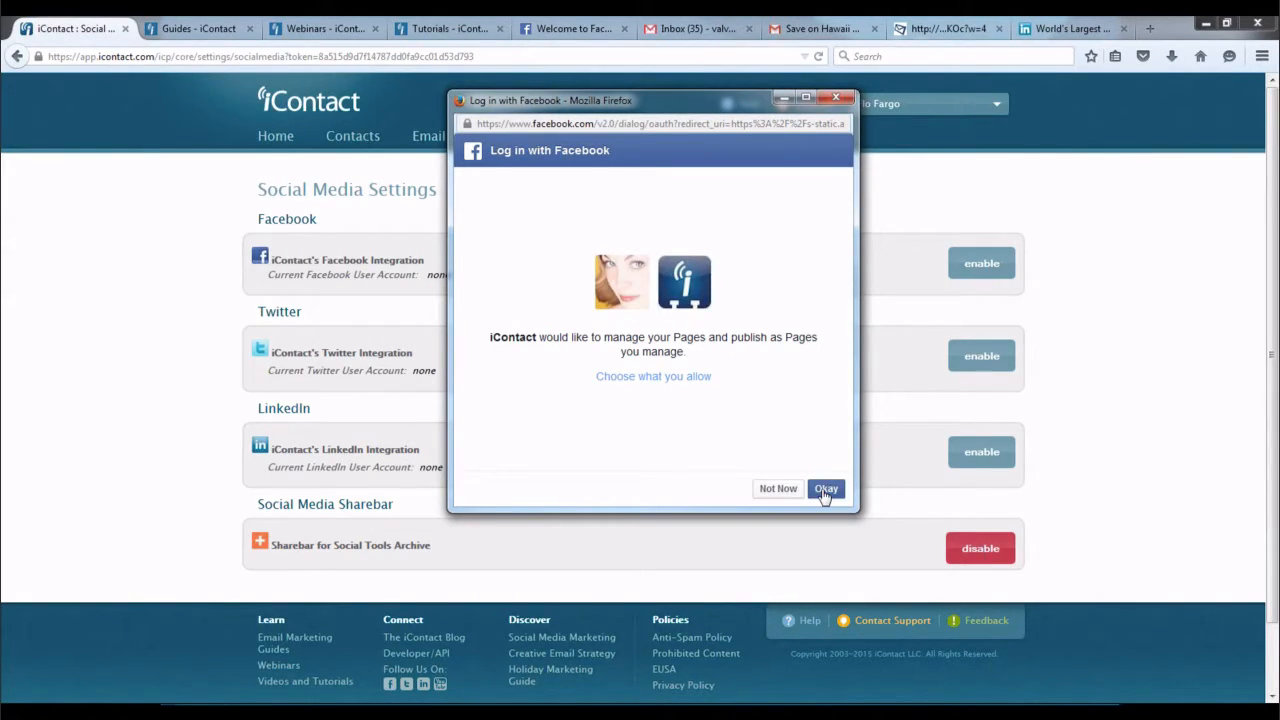
{"action": "left_click", "coordinate": [824, 491]}
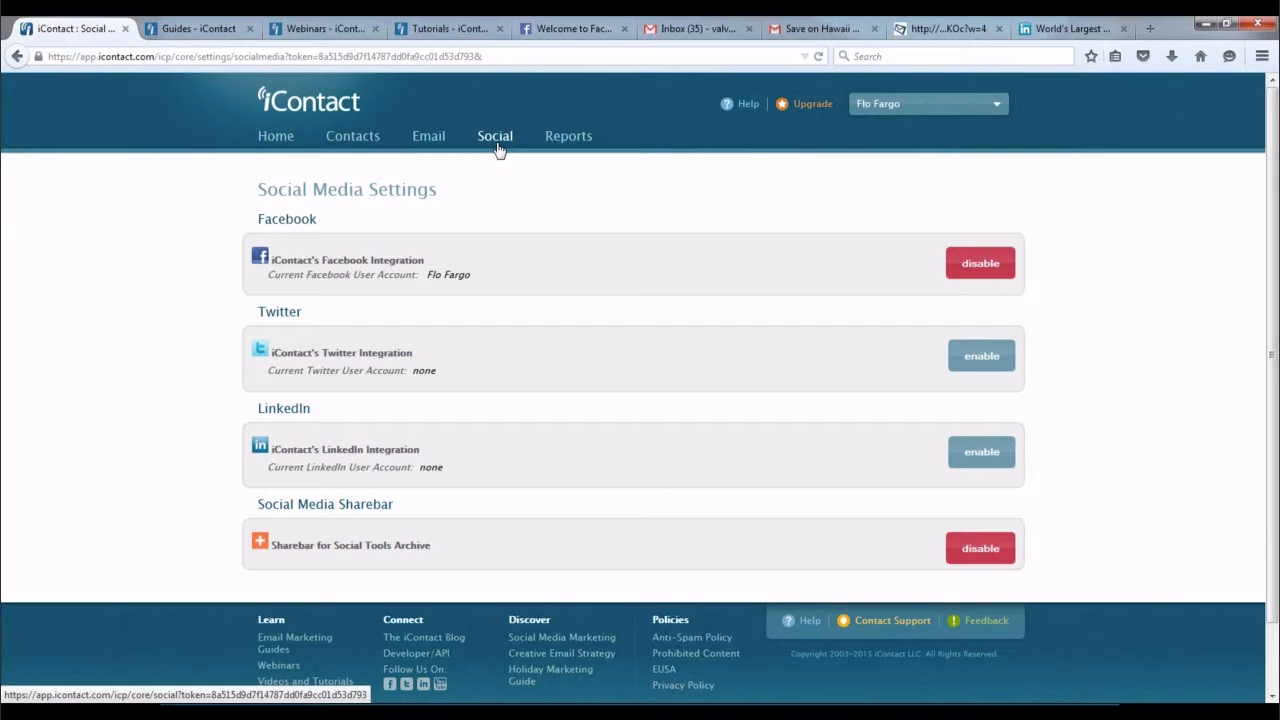
- Enable iContact's Twitter integration and authorize iContact's Social Tools with the prefilled Twitter login
{"action": "left_click", "coordinate": [978, 362]}
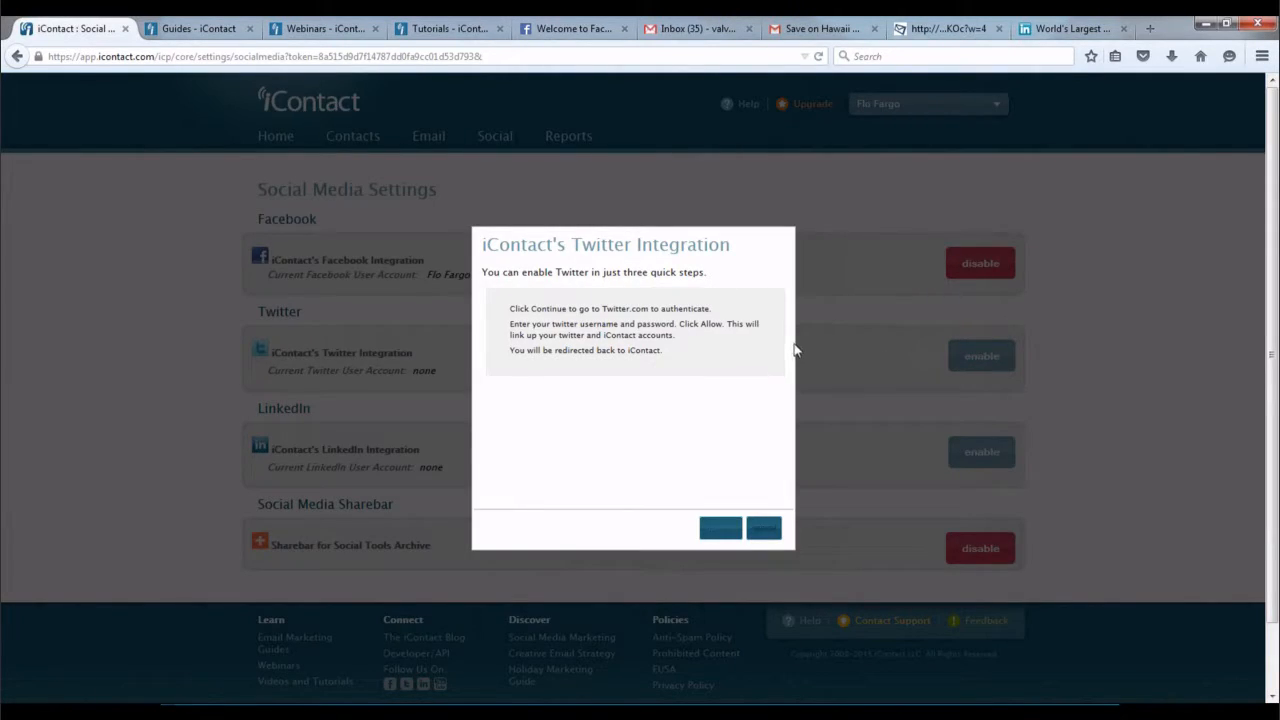
{"action": "left_click", "coordinate": [722, 533]}
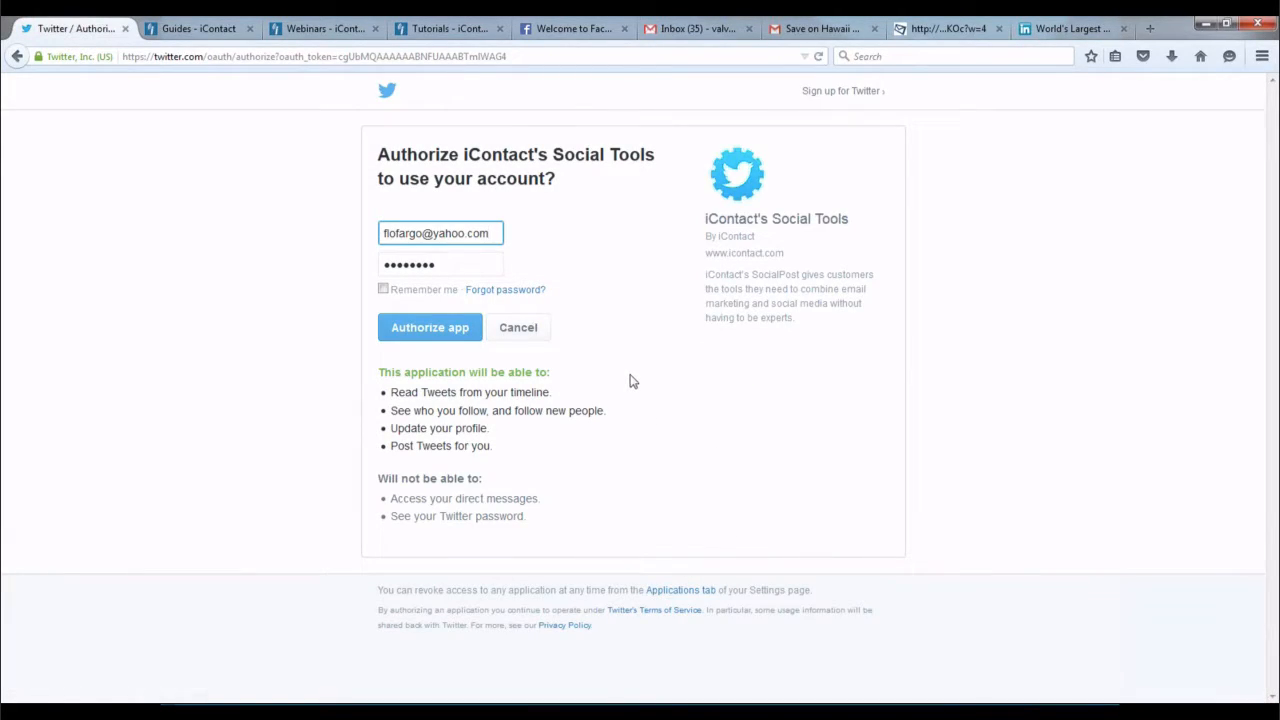
{"action": "left_click", "coordinate": [431, 330]}
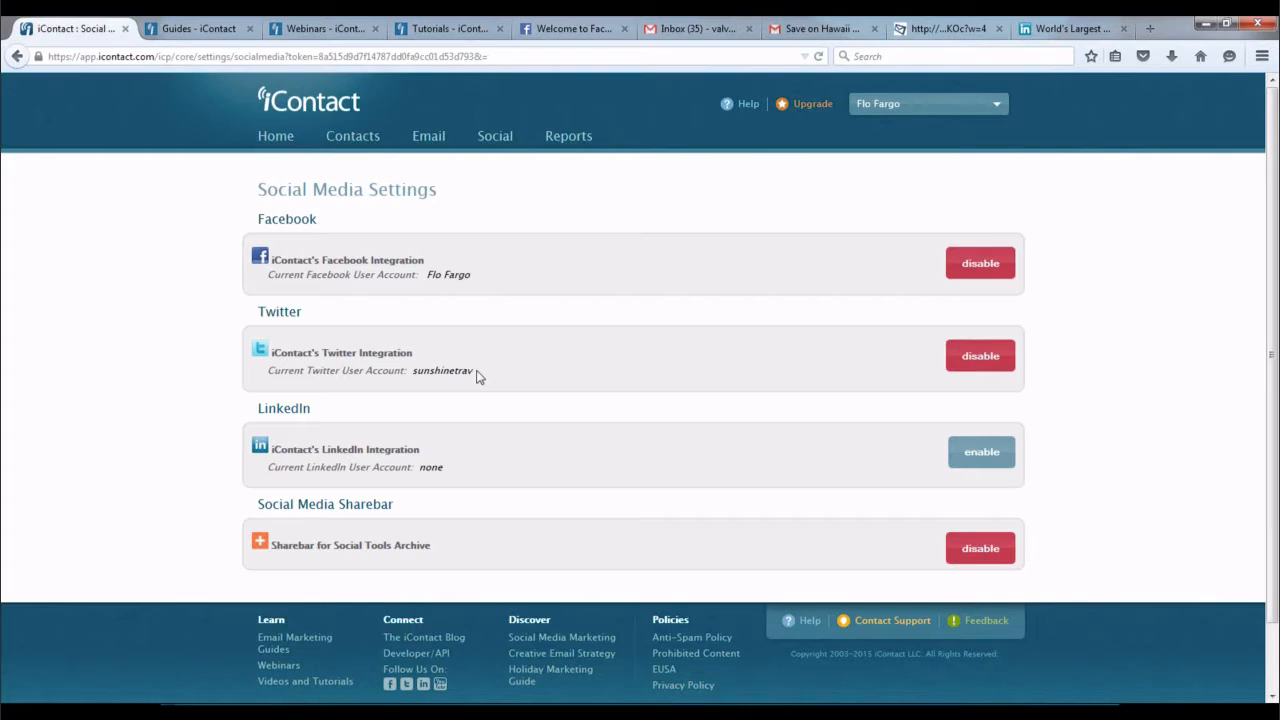
- Enable iContact's LinkedIn integration and allow iContact access with the prefilled LinkedIn login
{"action": "left_click", "coordinate": [977, 455]}
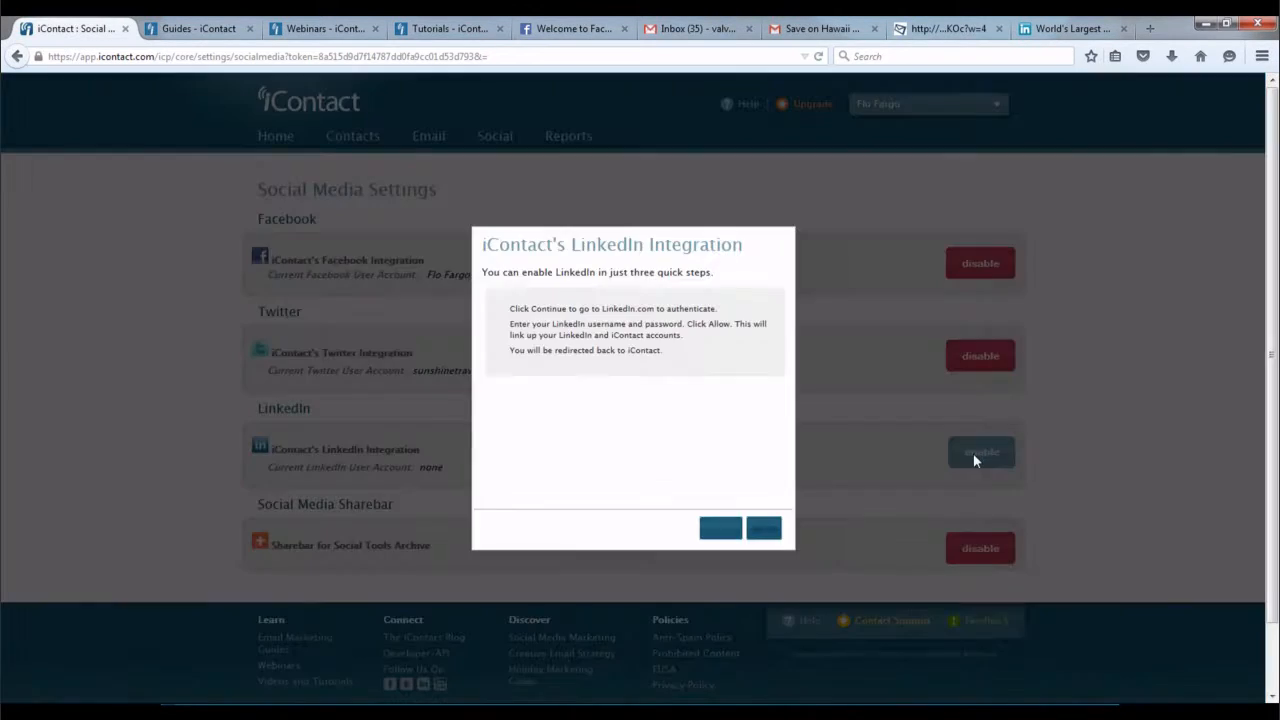
{"action": "left_click", "coordinate": [719, 530]}
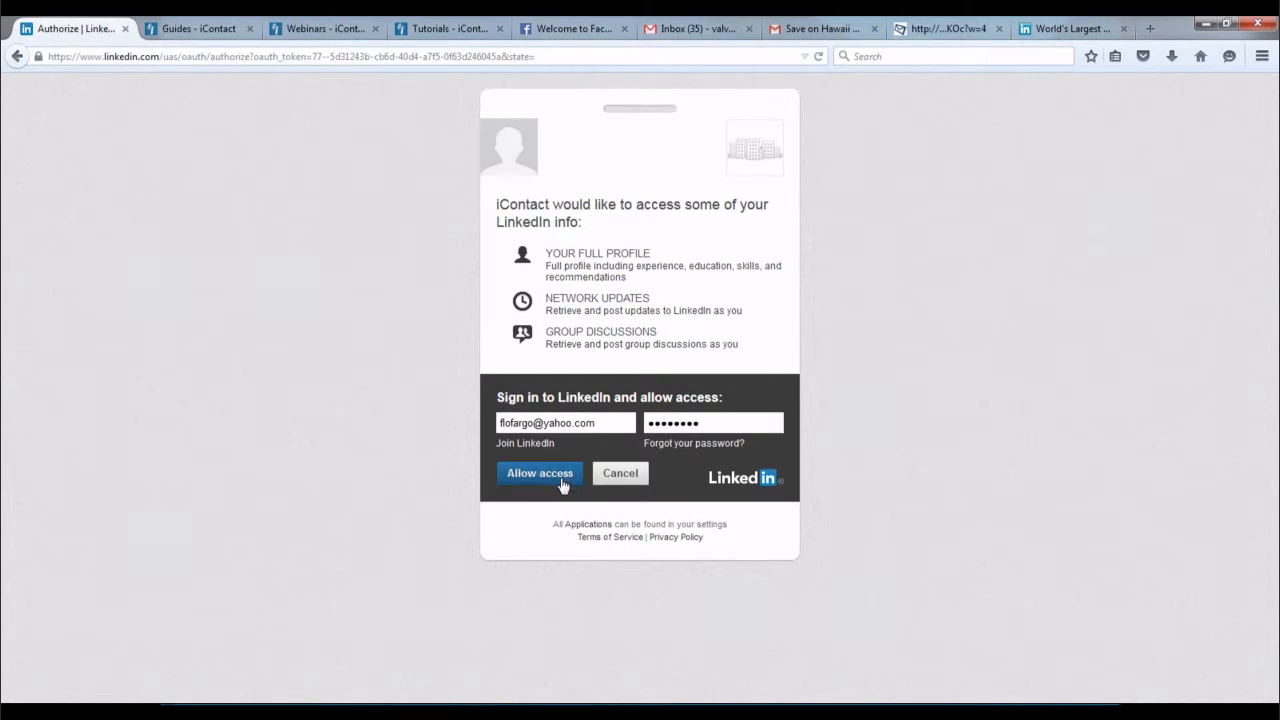
{"action": "left_click", "coordinate": [552, 480]}
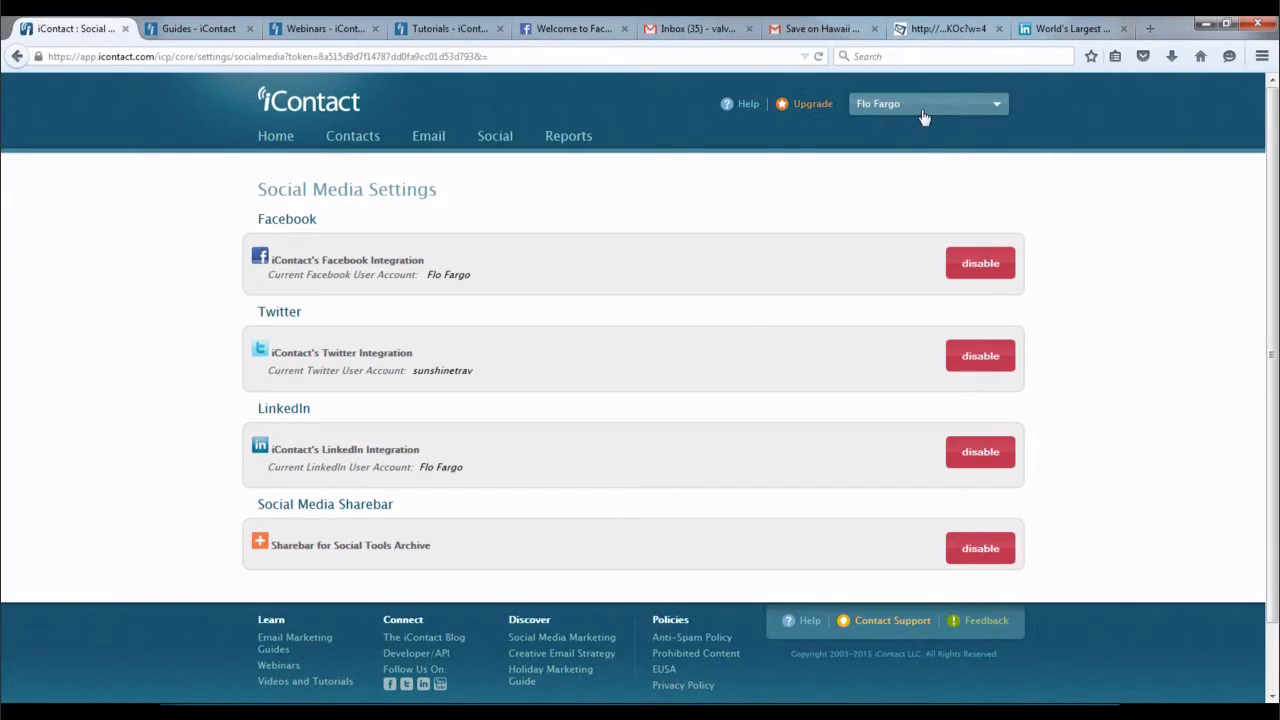
- Switch to the archived Sunshine Travel newsletter, examine its sharebar, browse the full list of sharing services, and close the list
{"action": "left_click", "coordinate": [911, 30]}
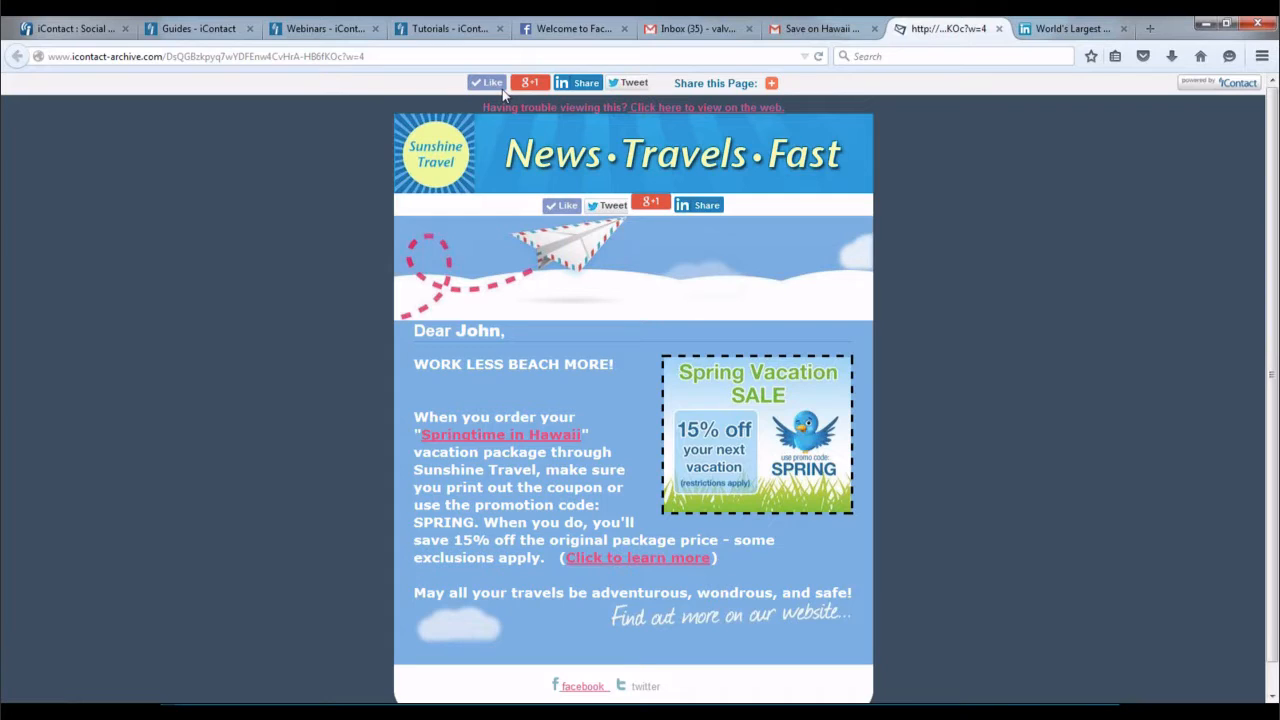
{"action": "left_click", "coordinate": [534, 88]}
{"action": "left_click", "coordinate": [771, 85]}
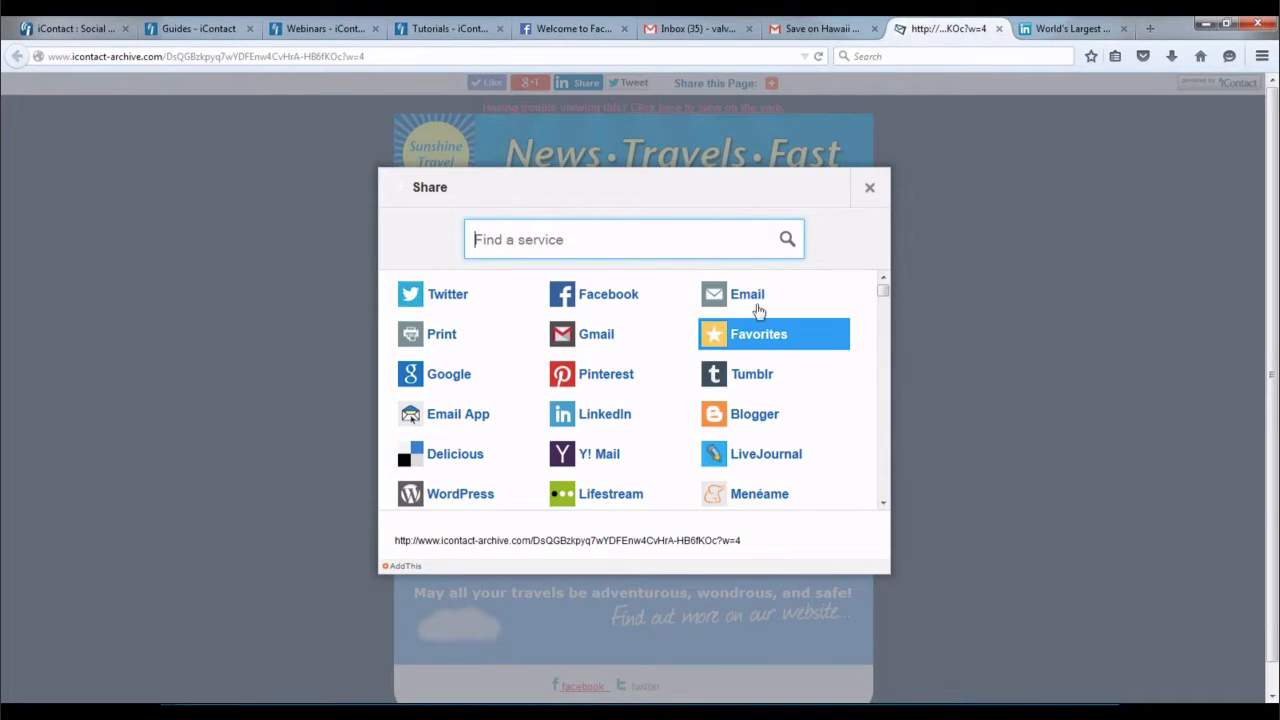
{"action": "left_click_drag", "start_coordinate": [883, 292], "coordinate": [866, 488]}
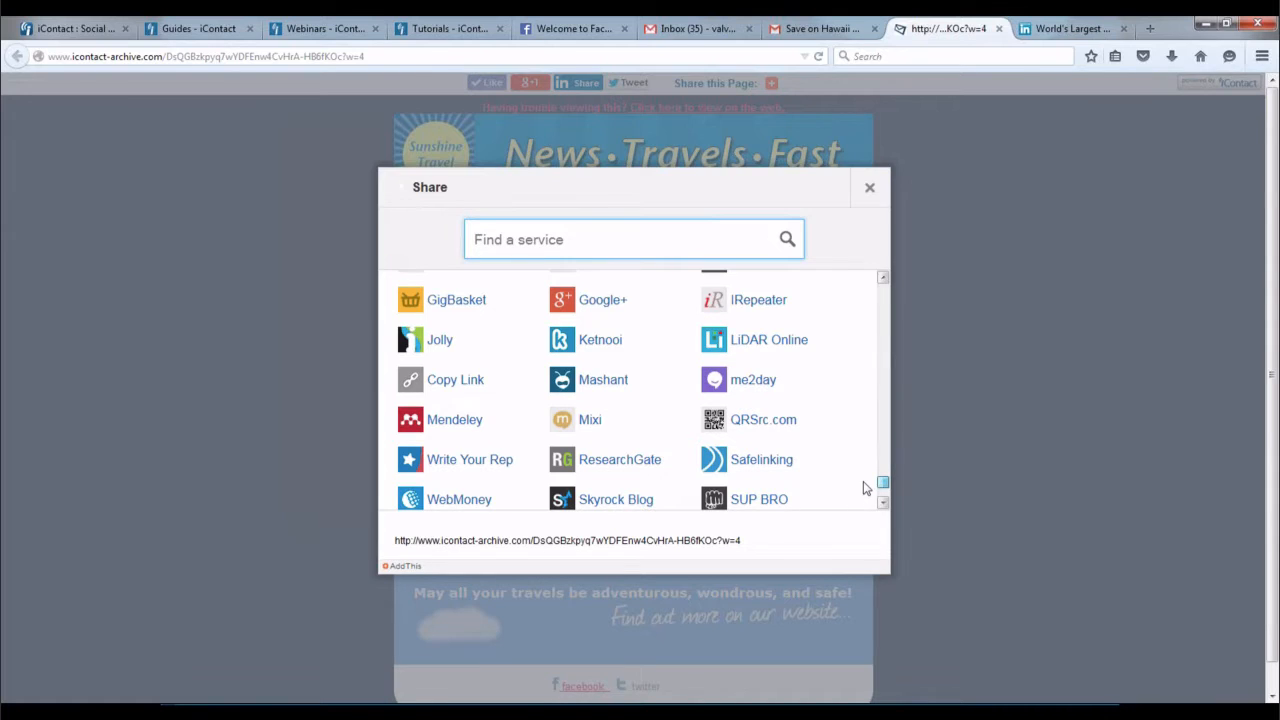
{"action": "left_click_drag", "start_coordinate": [866, 488], "coordinate": [880, 280]}
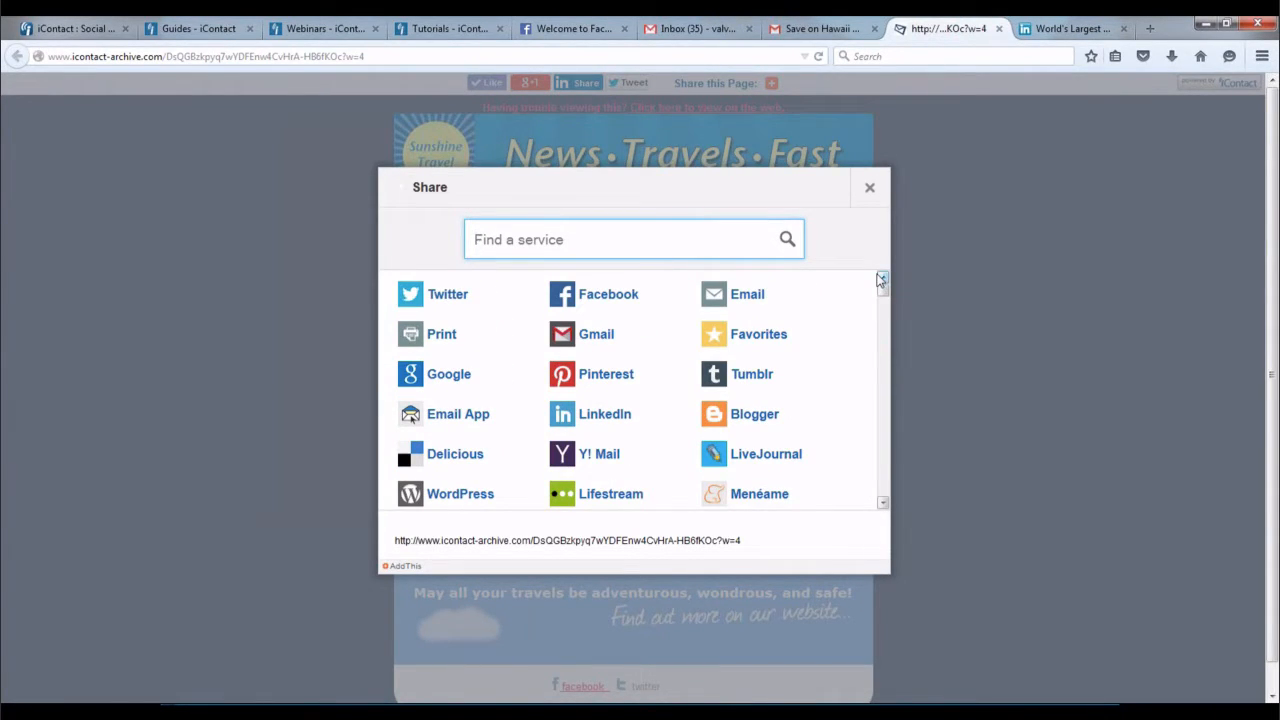
{"action": "left_click", "coordinate": [869, 188]}
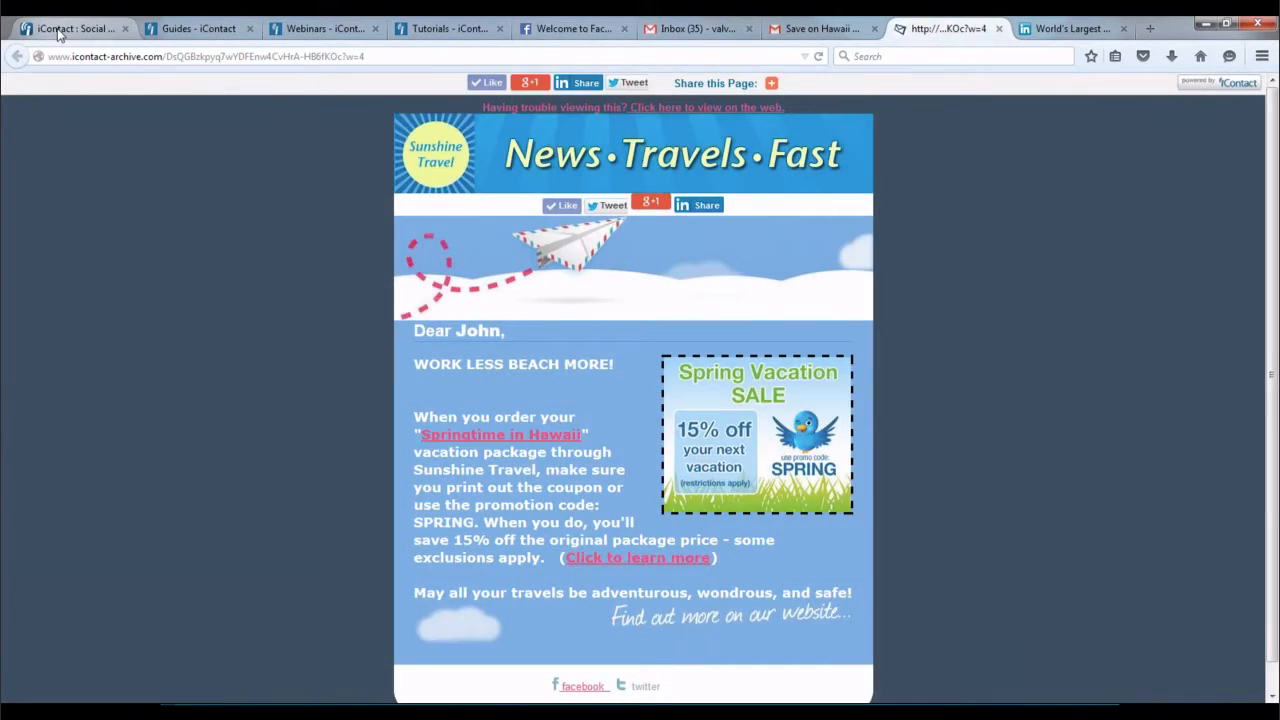
- Return to the iContact account and open its Sender Properties page
{"action": "left_click", "coordinate": [58, 32]}
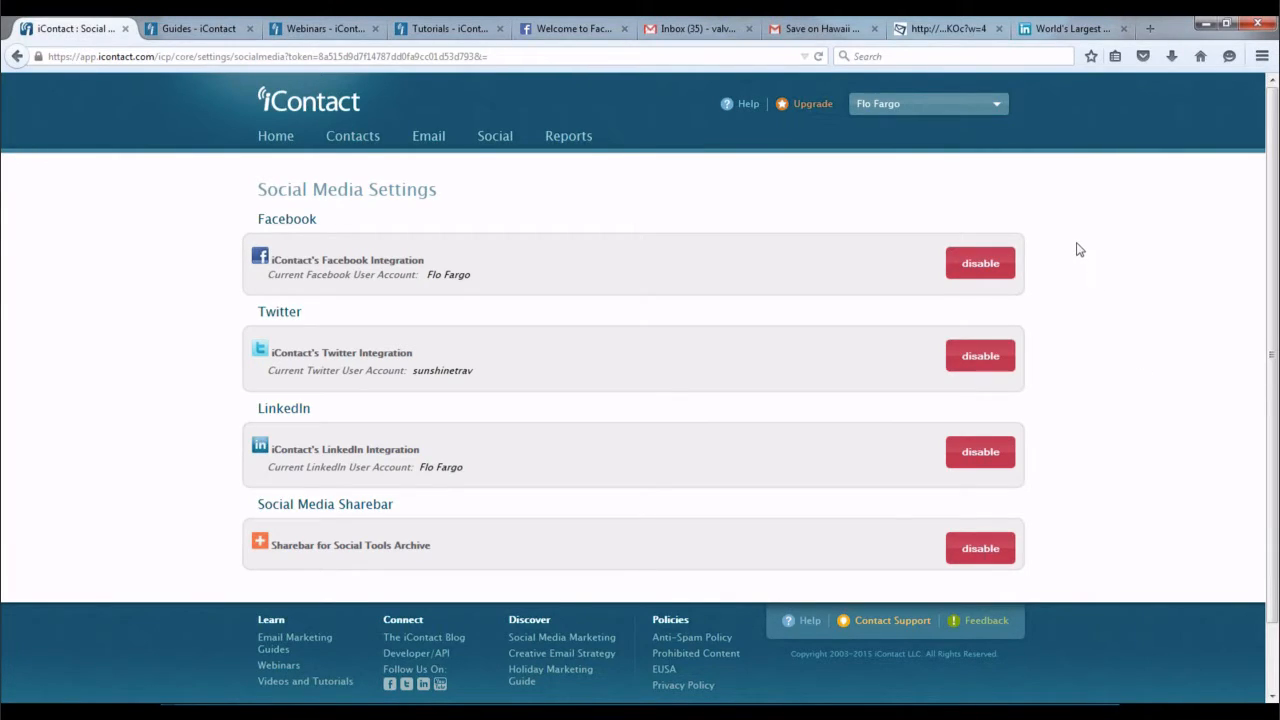
{"action": "left_click", "coordinate": [997, 110]}
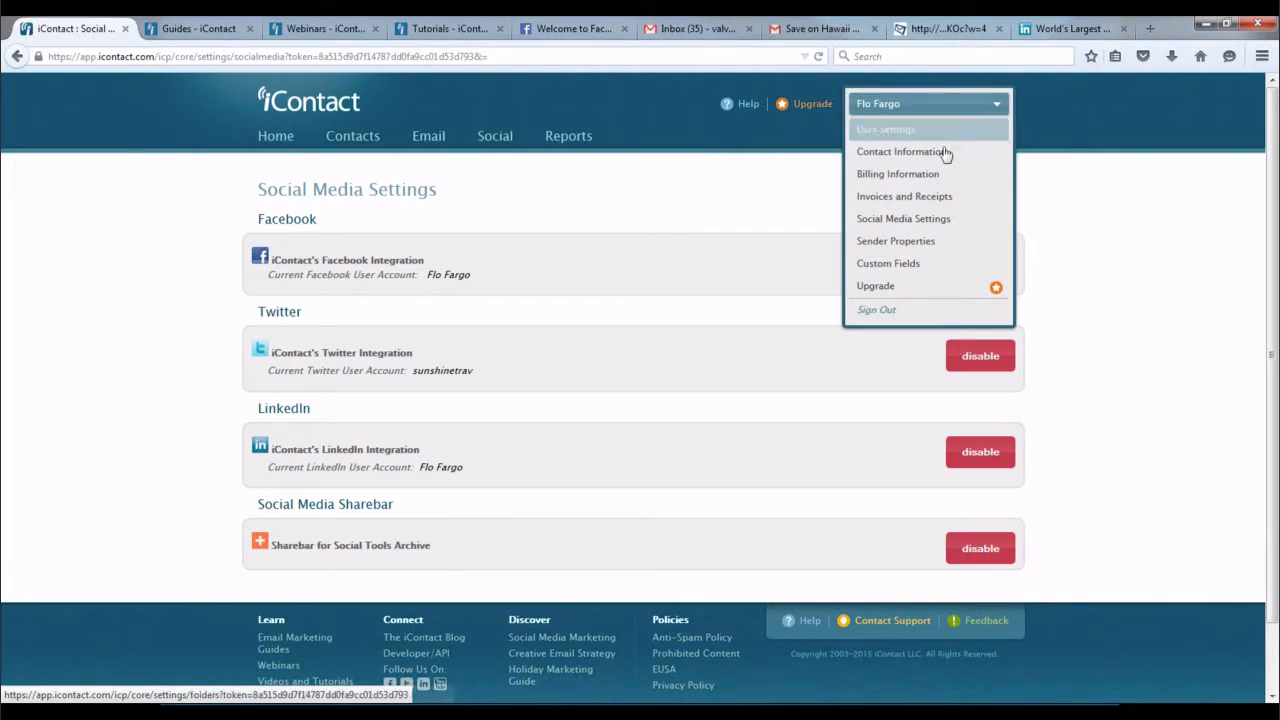
{"action": "left_click", "coordinate": [911, 245]}
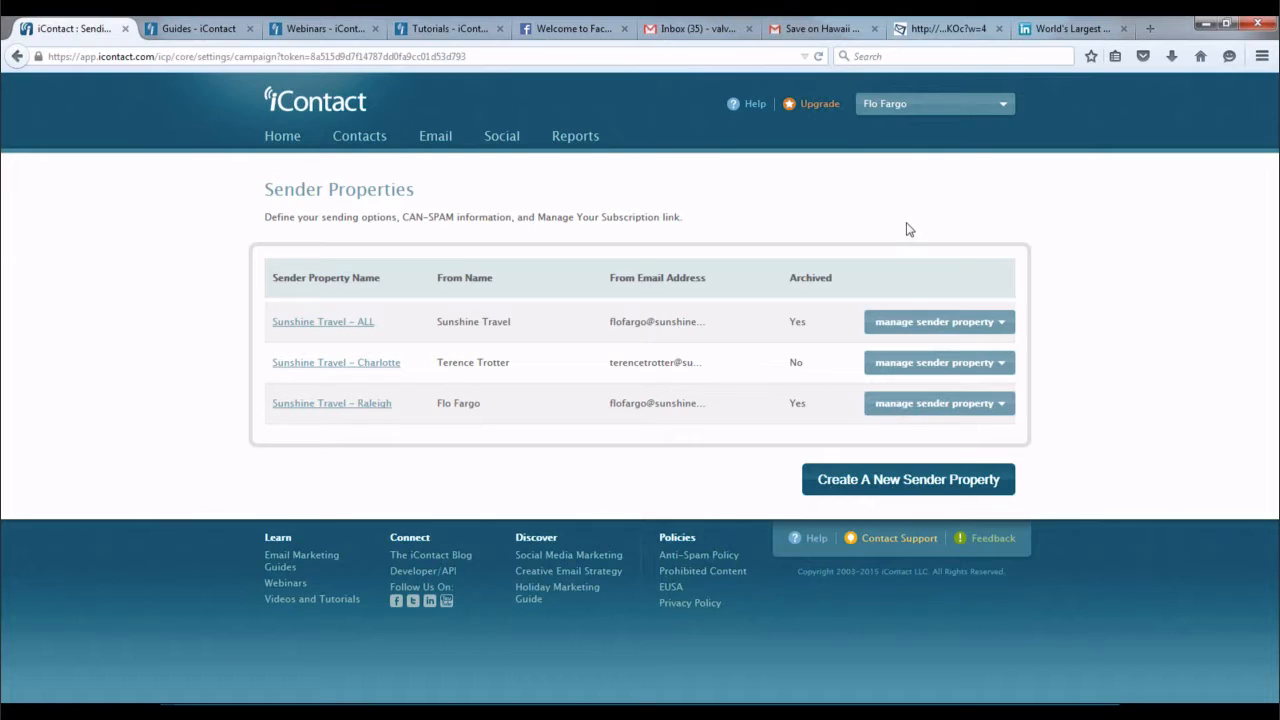
- View the sender details of the April 1 Hawaii travel email in the Gmail inbox, then return to iContact's Sender Properties
{"action": "left_click", "coordinate": [697, 28]}
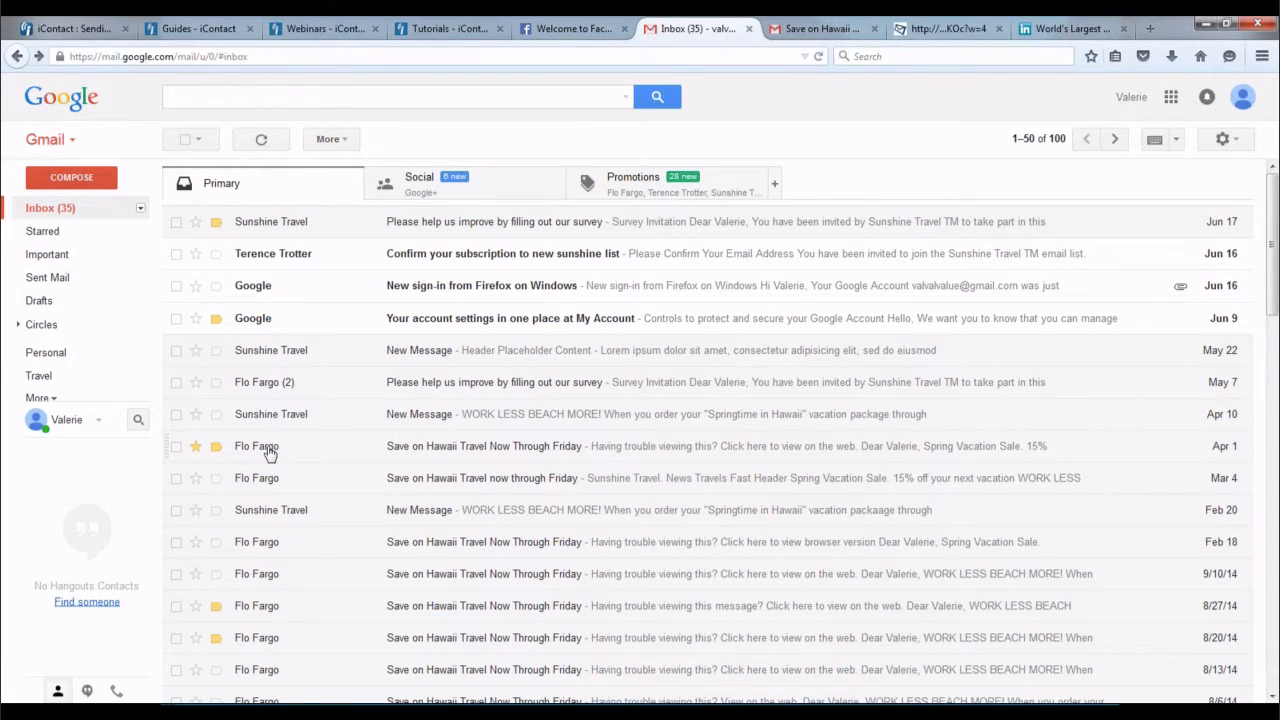
{"action": "mouse_move", "coordinate": [269, 453]}
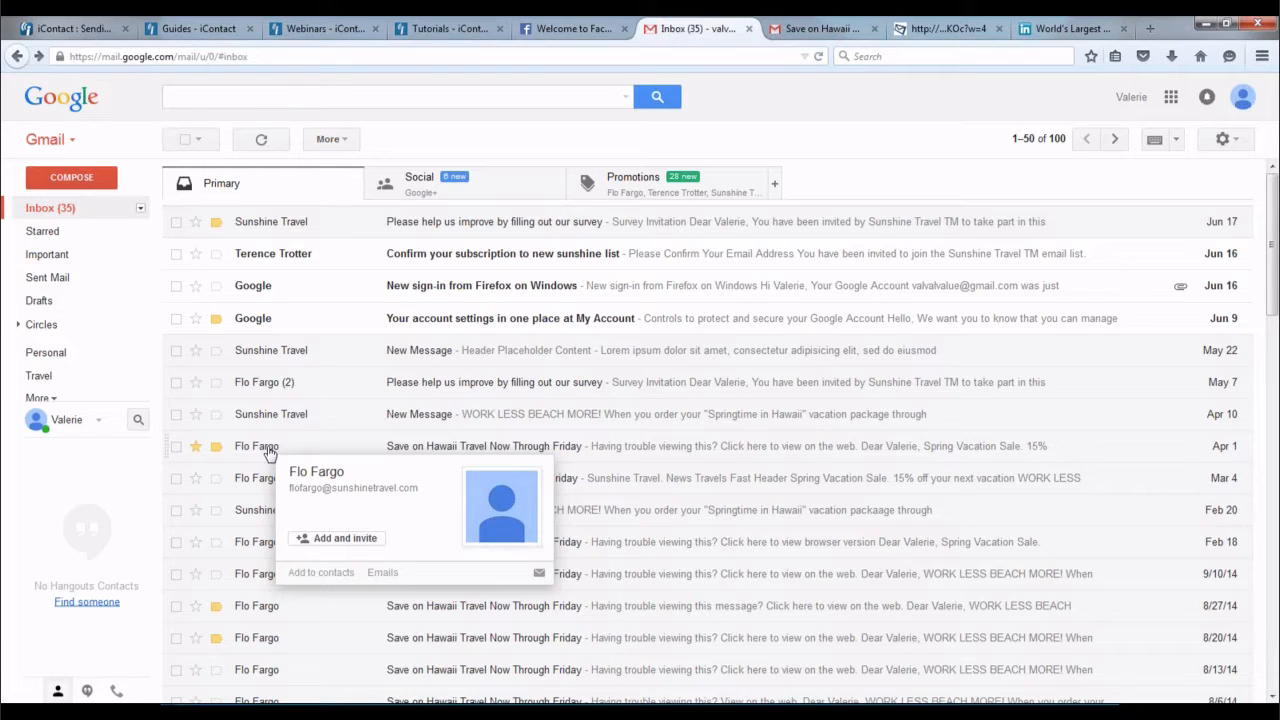
{"action": "left_click", "coordinate": [97, 27]}
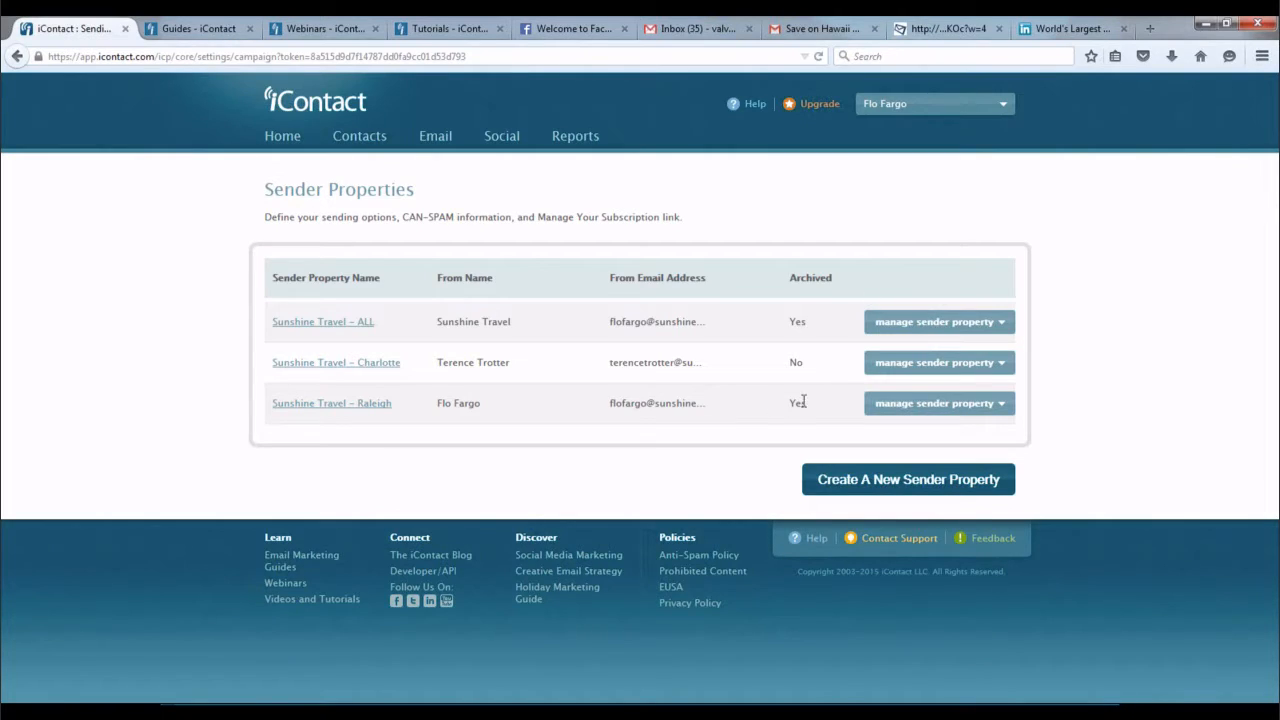
- Open the Sunshine Travel - Charlotte sender property and review its sender options, click tracking, CAN-SPAM address and subscription management settings
{"action": "left_click", "coordinate": [364, 370]}
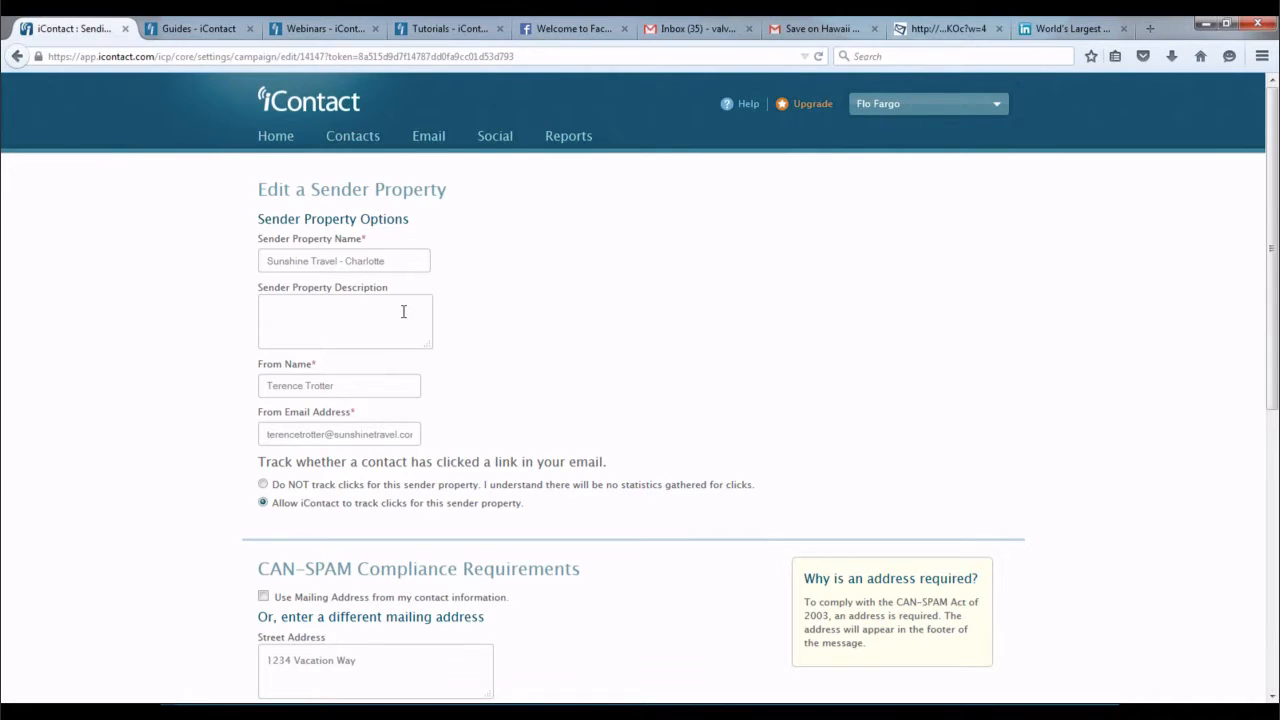
{"action": "scroll", "coordinate": [403, 311], "scroll_direction": "down", "scroll_amount": 3}
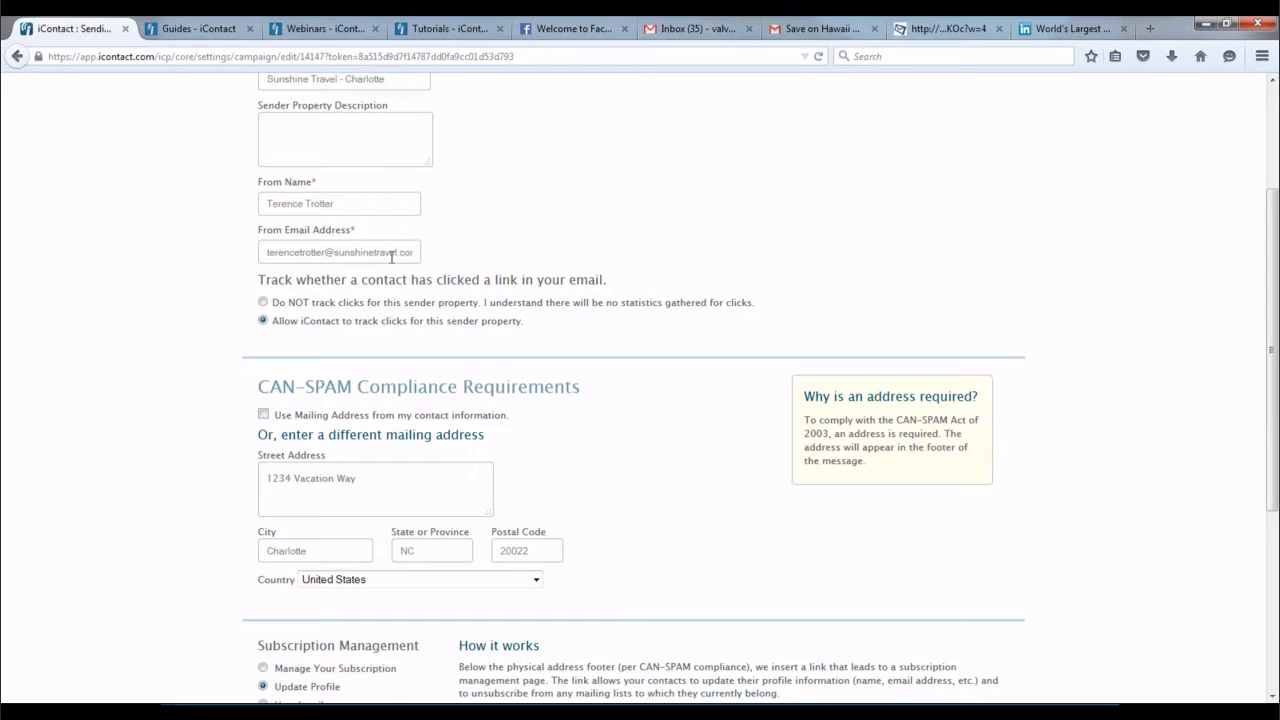
{"action": "scroll", "coordinate": [392, 260], "scroll_direction": "down", "scroll_amount": 2}
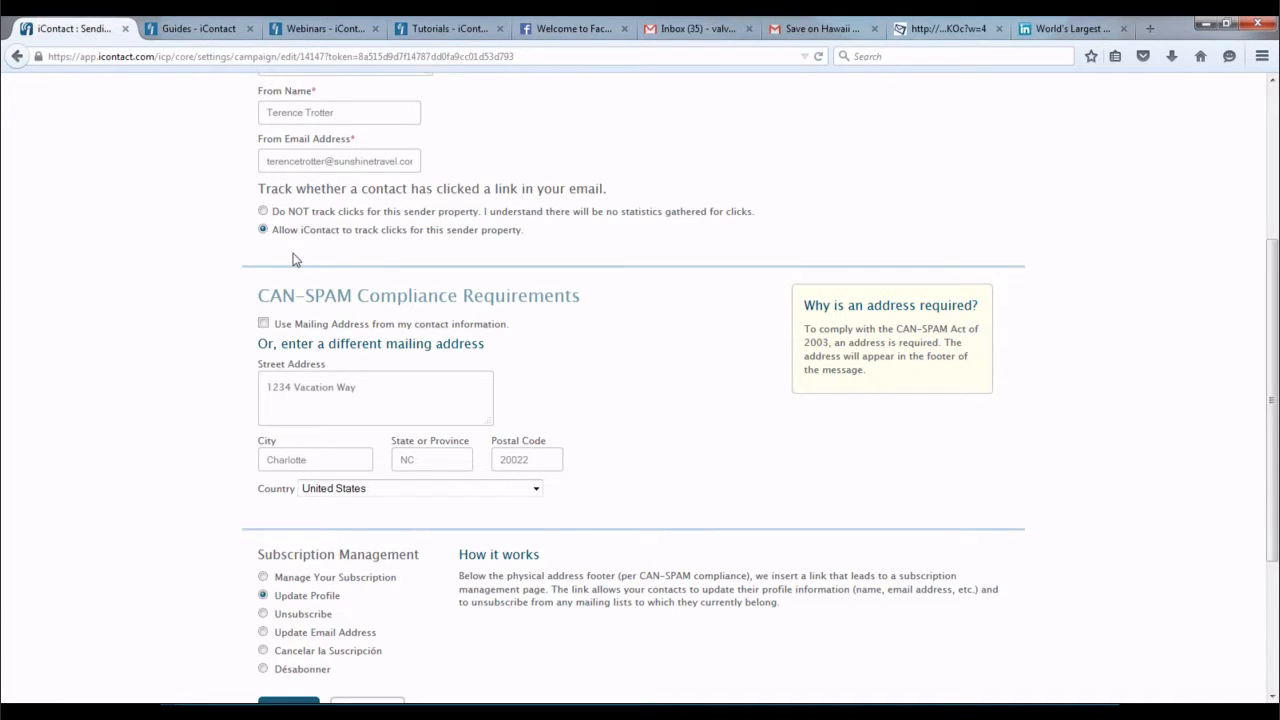
{"action": "scroll", "coordinate": [292, 259], "scroll_direction": "down", "scroll_amount": 3}
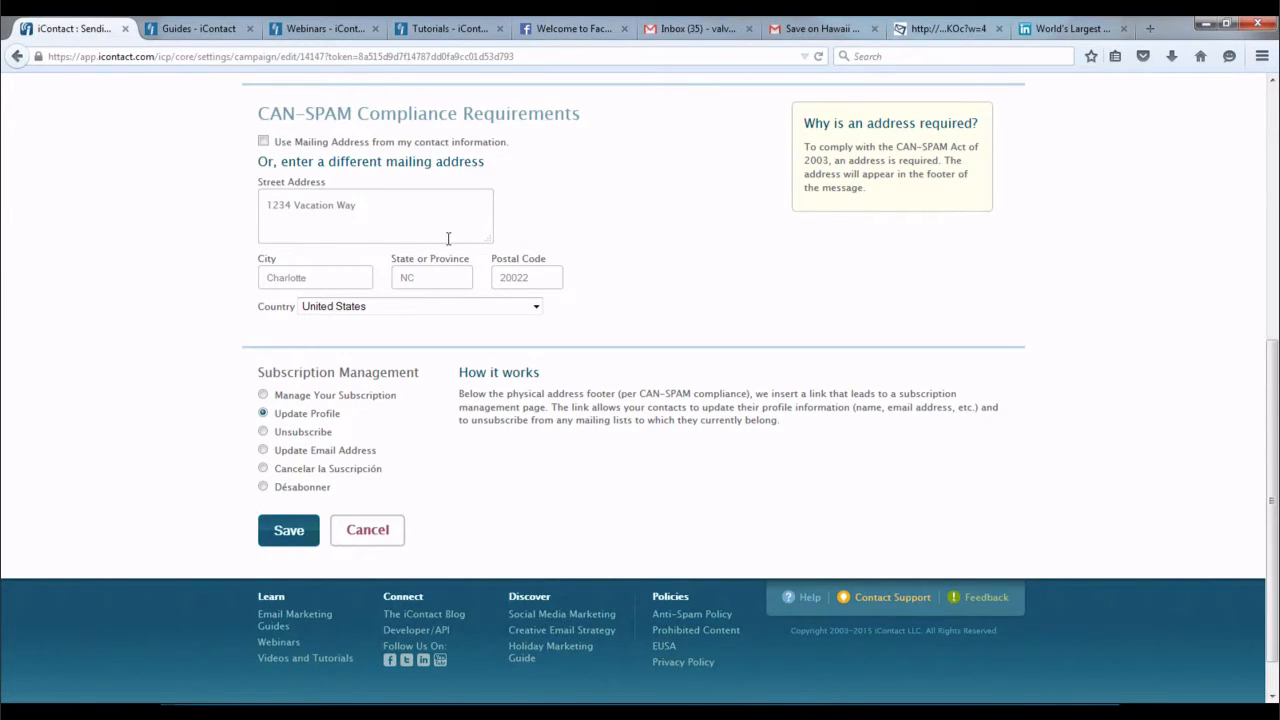
- Check the sender address and subscription link in the Hawaii email's footer in Gmail, then return to iContact and save the Charlotte sender property
{"action": "scroll", "coordinate": [448, 240], "scroll_direction": "down", "scroll_amount": 1}
{"action": "scroll", "coordinate": [448, 240], "scroll_direction": "down", "scroll_amount": 1}
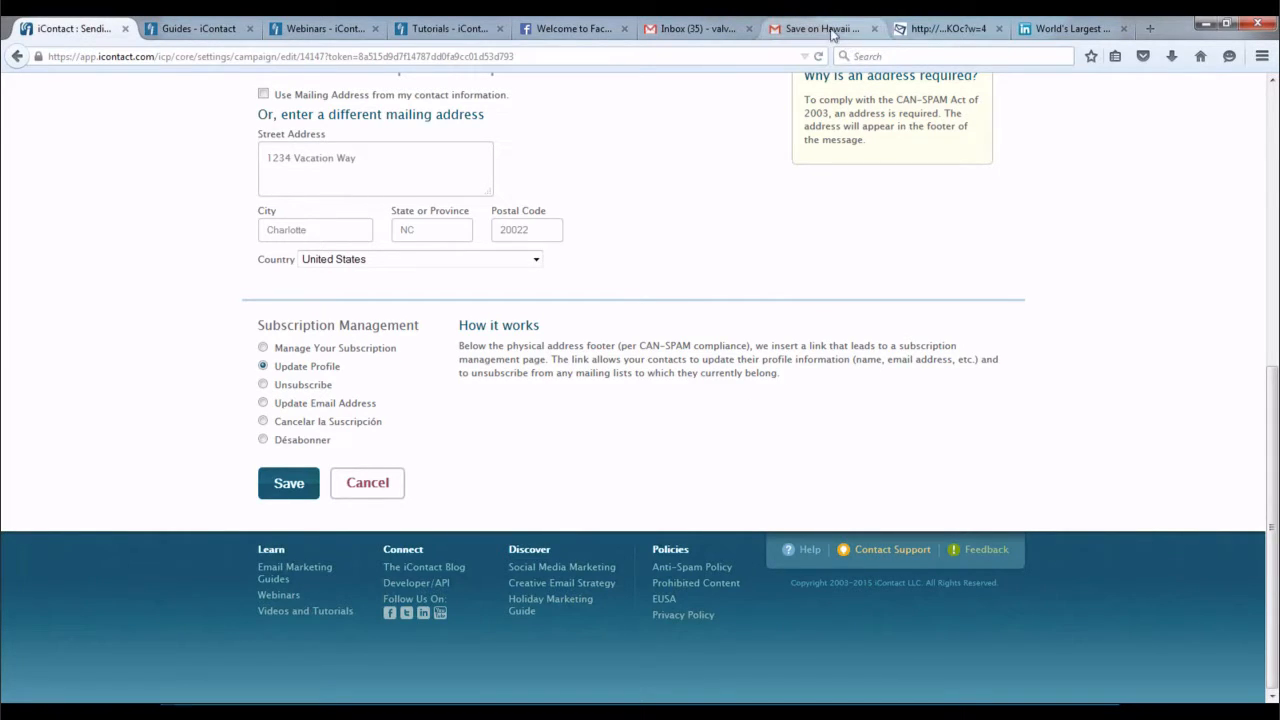
{"action": "left_click", "coordinate": [828, 30]}
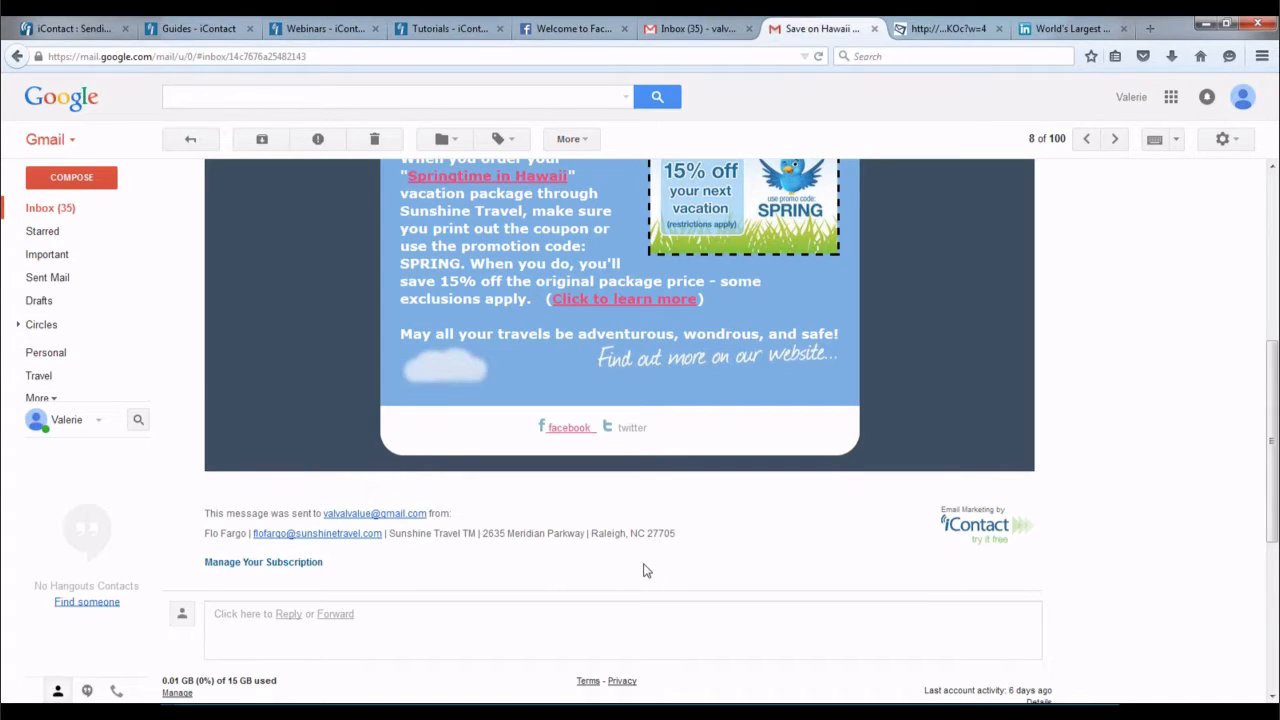
{"action": "left_click", "coordinate": [89, 29]}
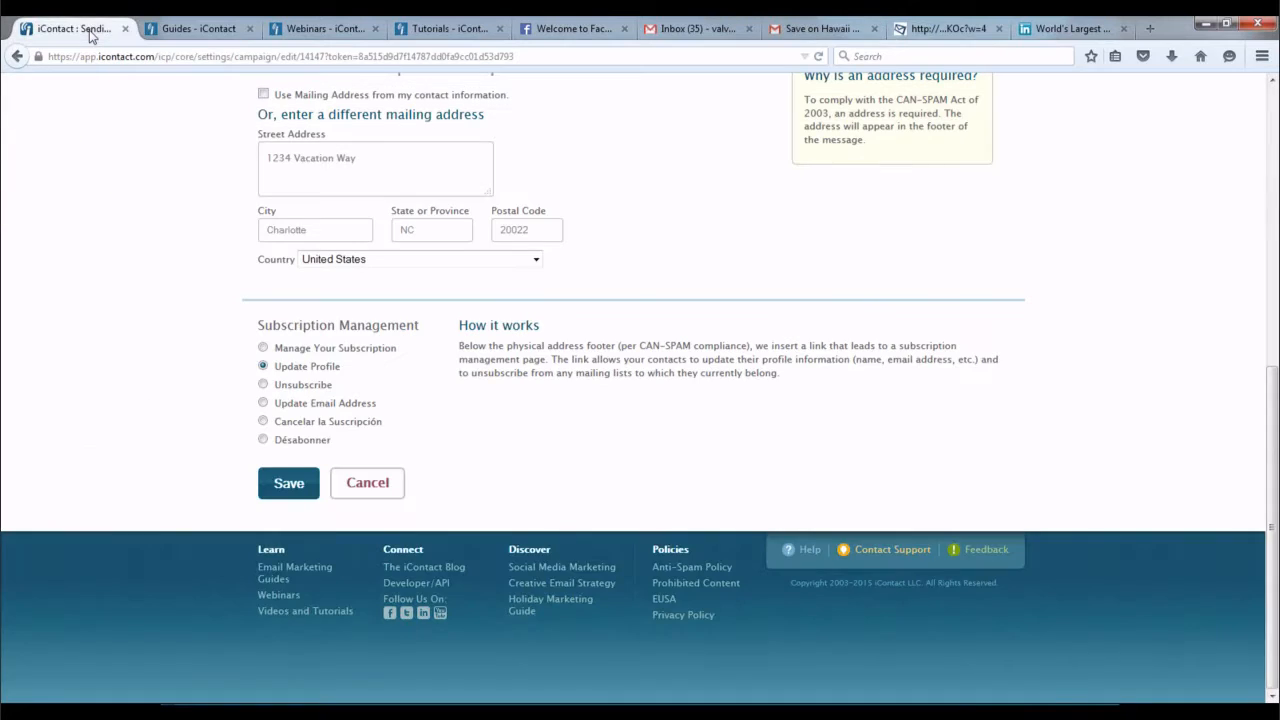
{"action": "left_click", "coordinate": [279, 486]}
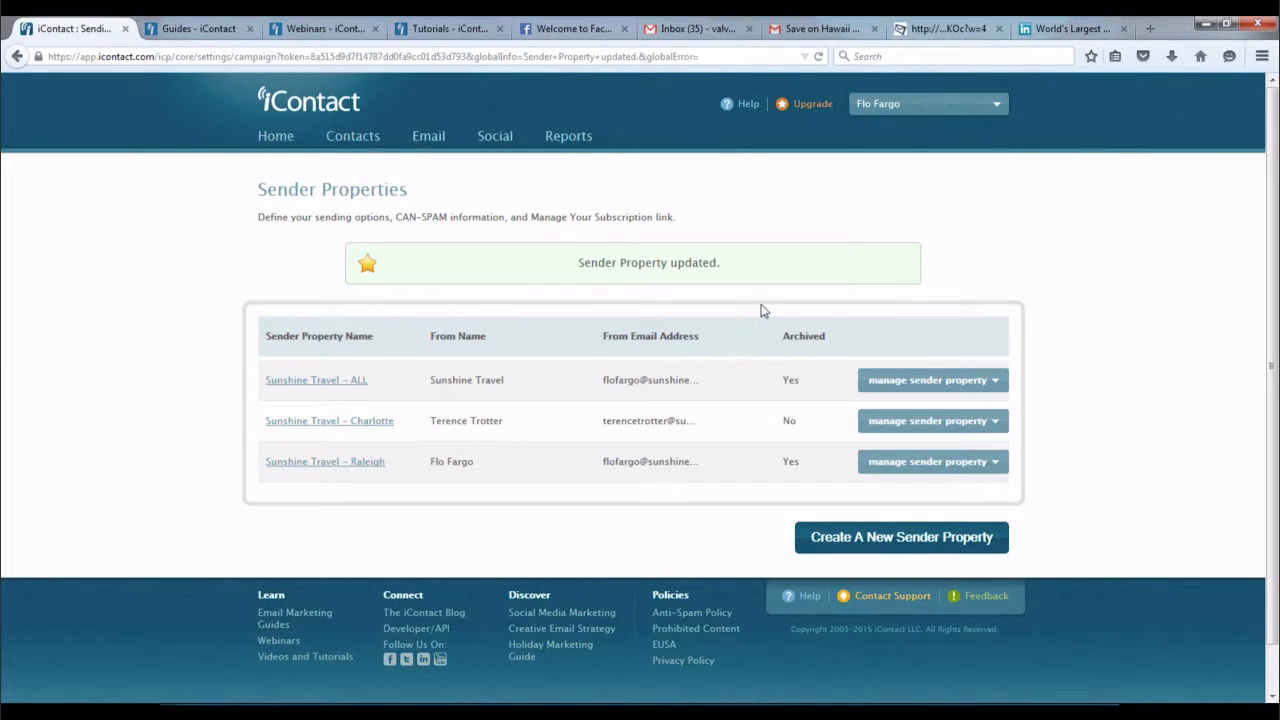
- Create a message archive for the Sunshine Travel - Charlotte sender property and close the archive link dialog
{"action": "left_click", "coordinate": [997, 425]}
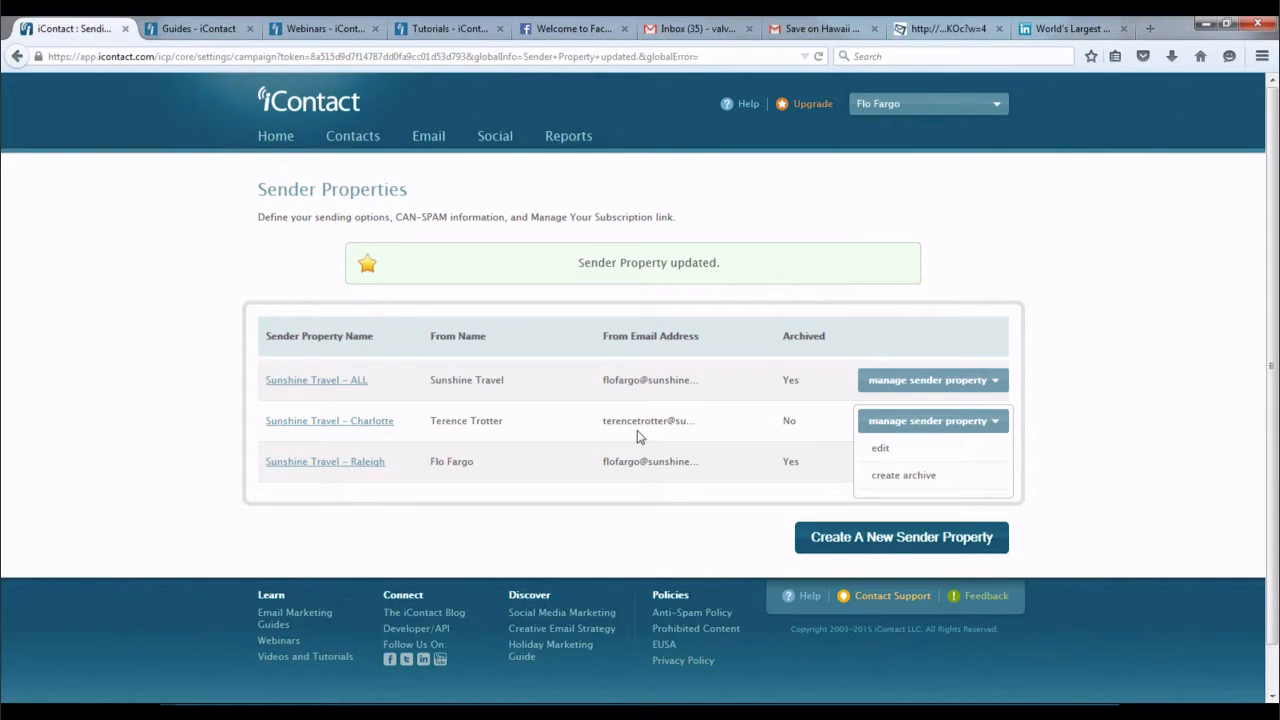
{"action": "left_click", "coordinate": [1089, 386]}
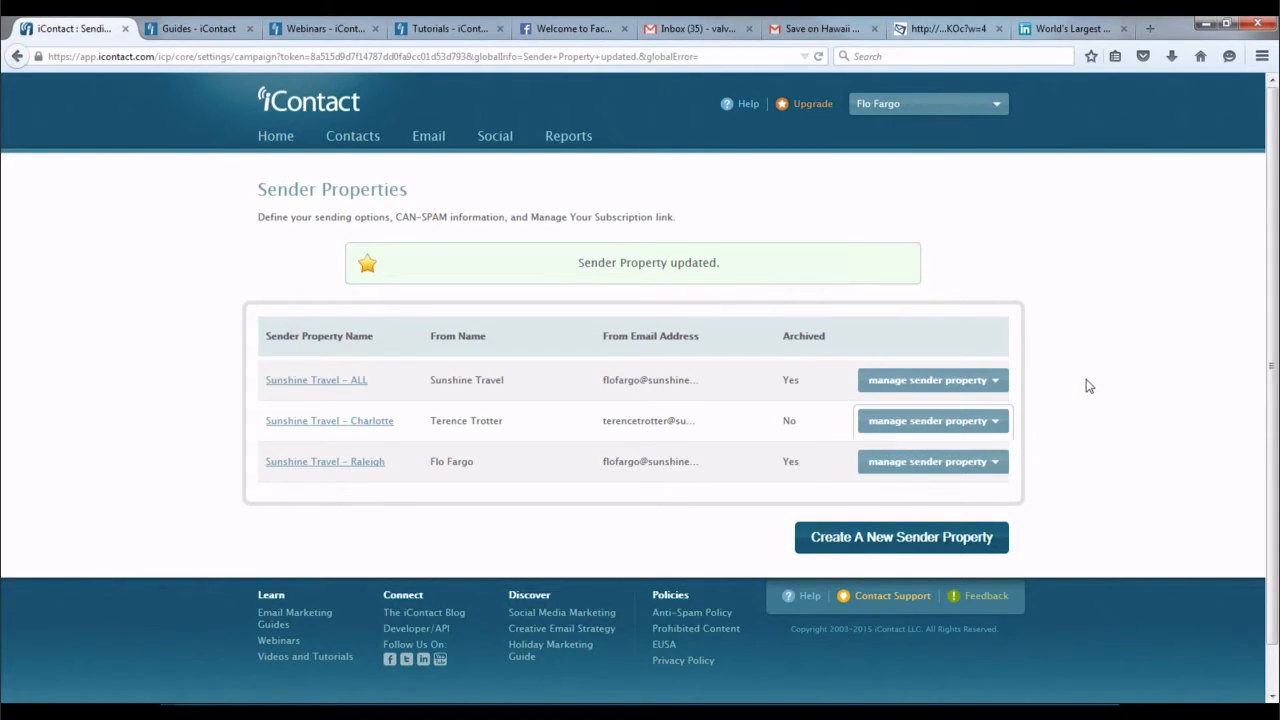
{"action": "left_click", "coordinate": [996, 424]}
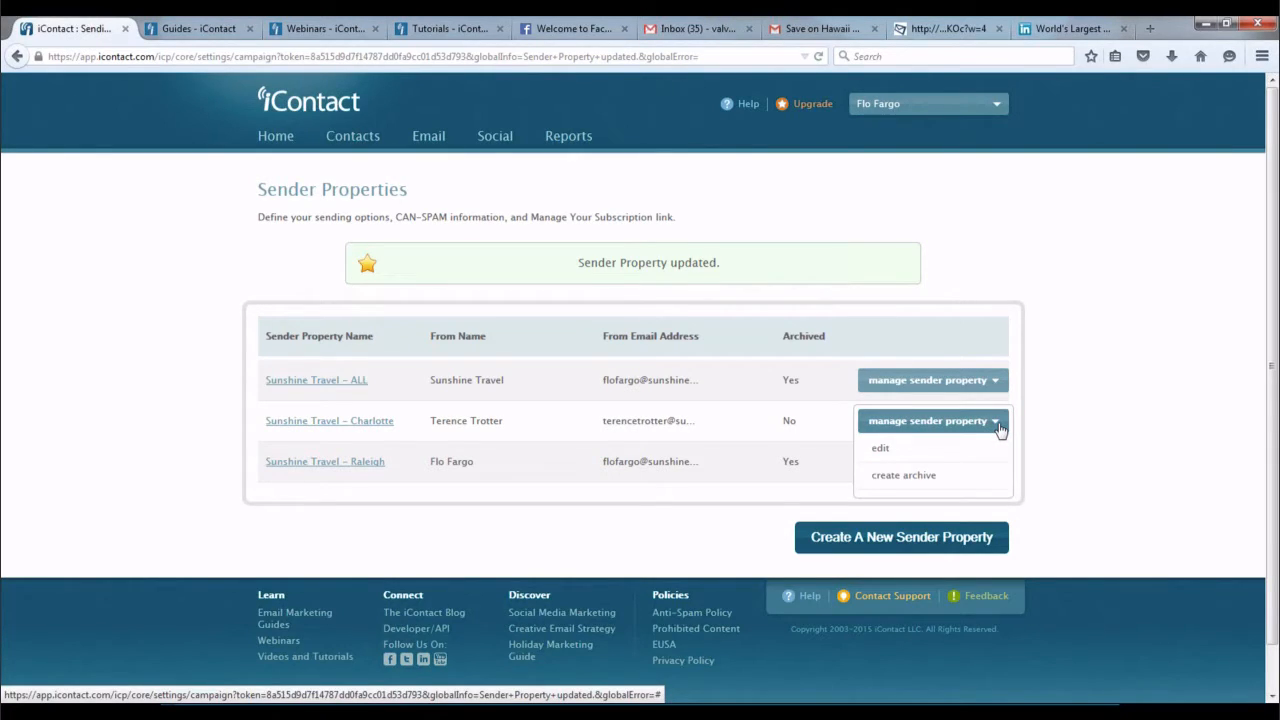
{"action": "left_click", "coordinate": [906, 477]}
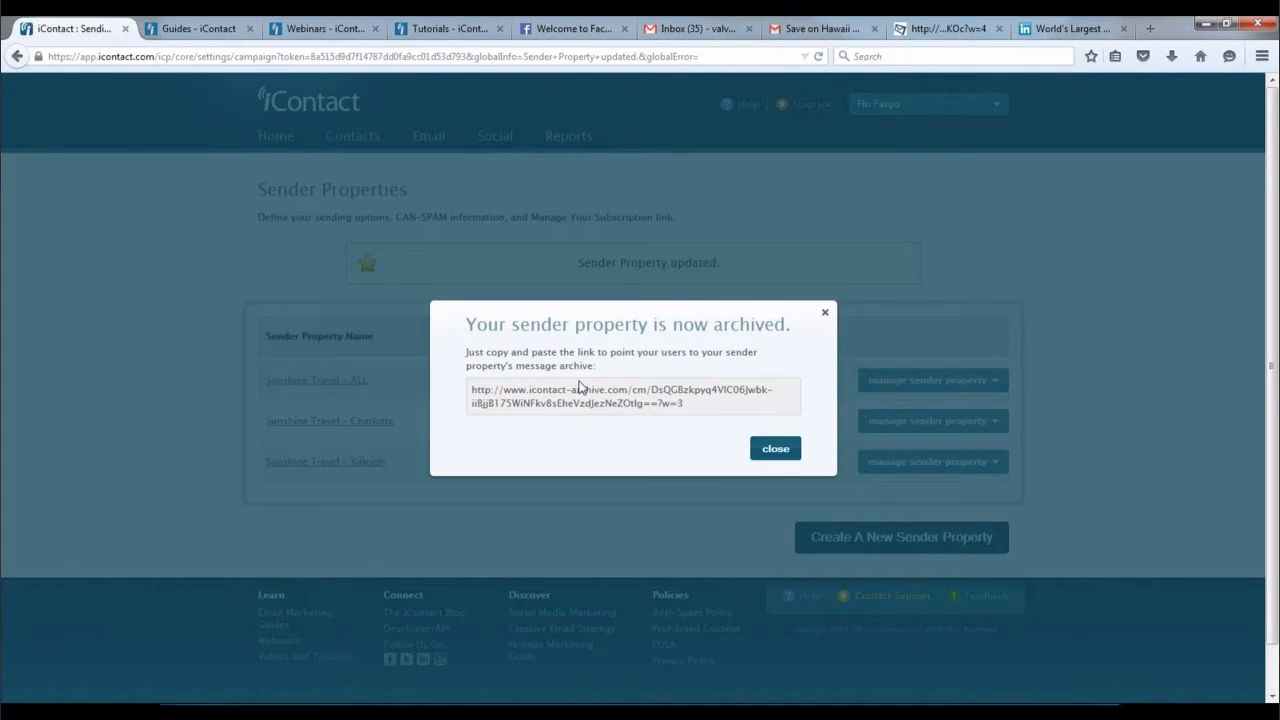
{"action": "left_click", "coordinate": [775, 450]}
- View the Sunshine Travel - Raleigh archive, open its 06/26/15 Hawaii newsletter, and return to Sender Properties
{"action": "left_click", "coordinate": [983, 470]}
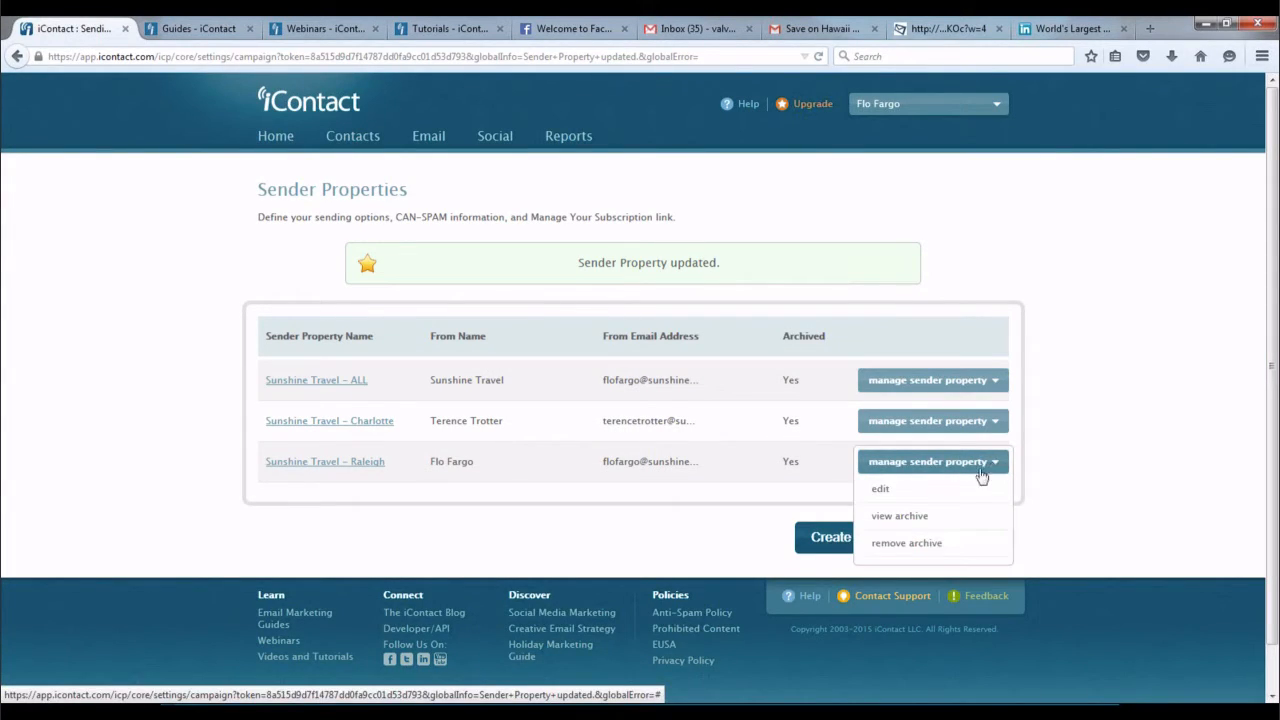
{"action": "left_click", "coordinate": [905, 517]}
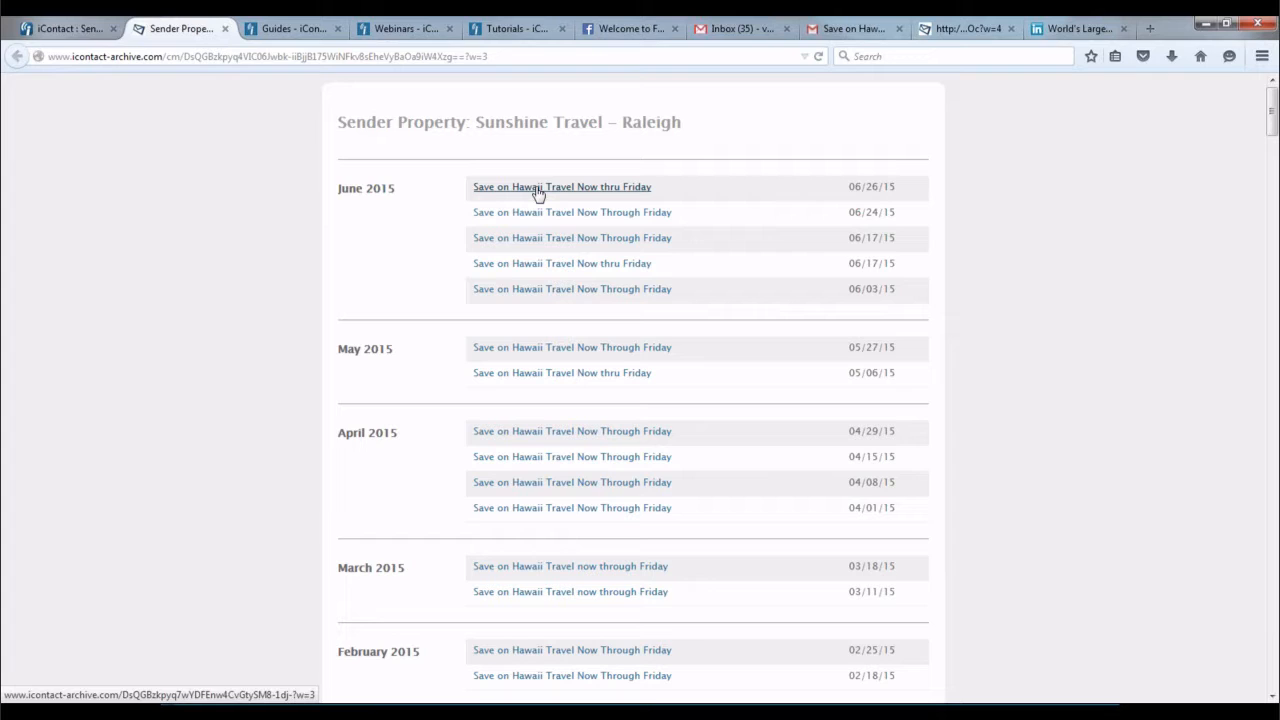
{"action": "left_click", "coordinate": [537, 190]}
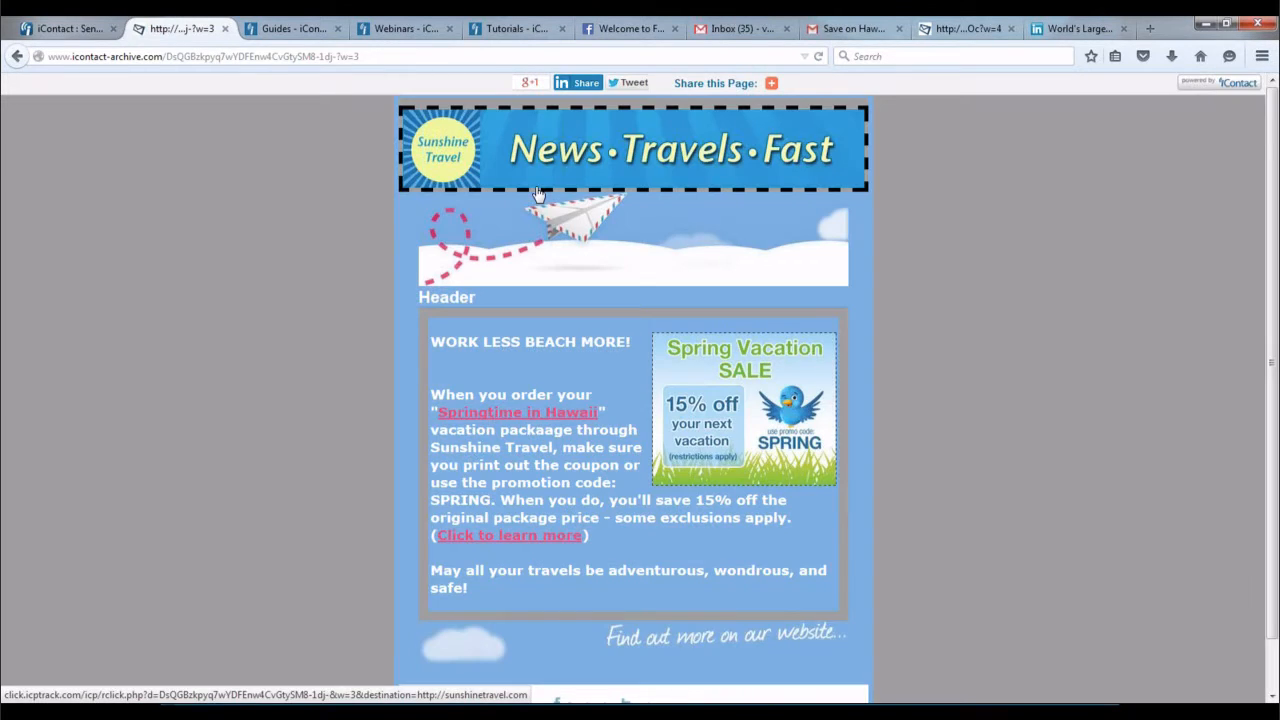
{"action": "left_click", "coordinate": [42, 30]}
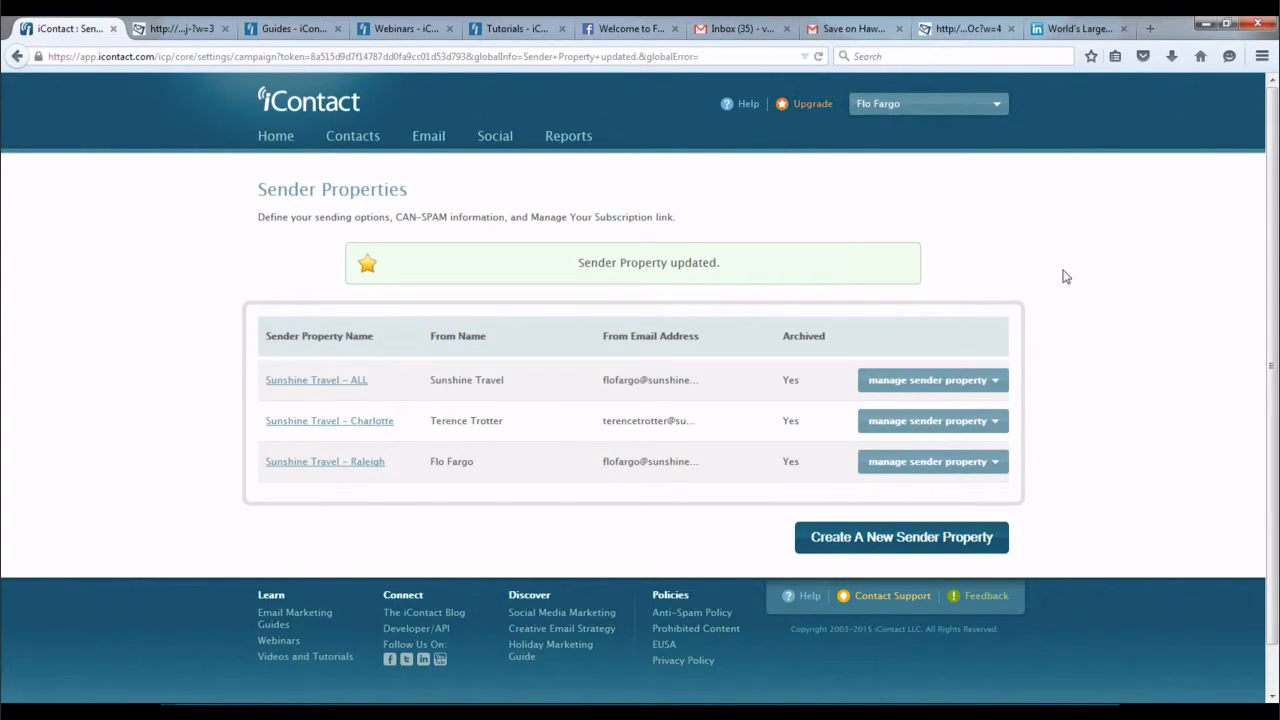
- Open the Custom Fields page, review the help article on standard database fields and merge values, and close it
{"action": "left_click", "coordinate": [996, 104]}
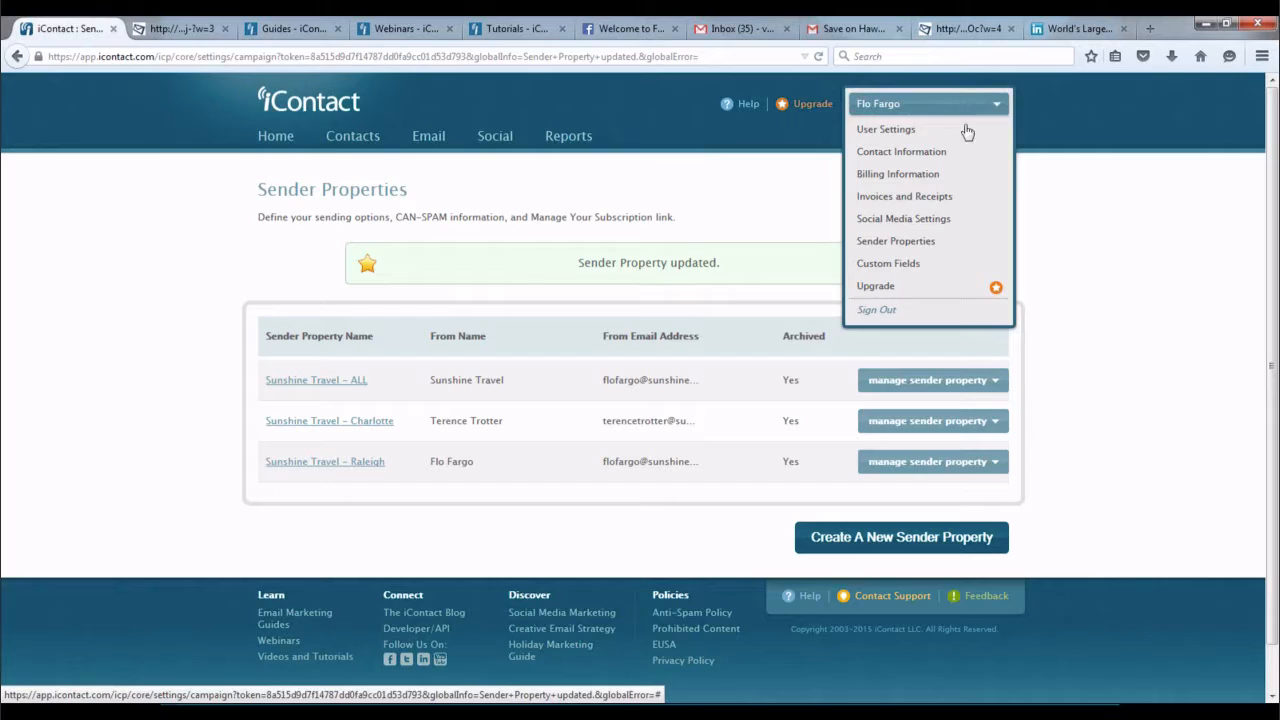
{"action": "left_click", "coordinate": [891, 264]}
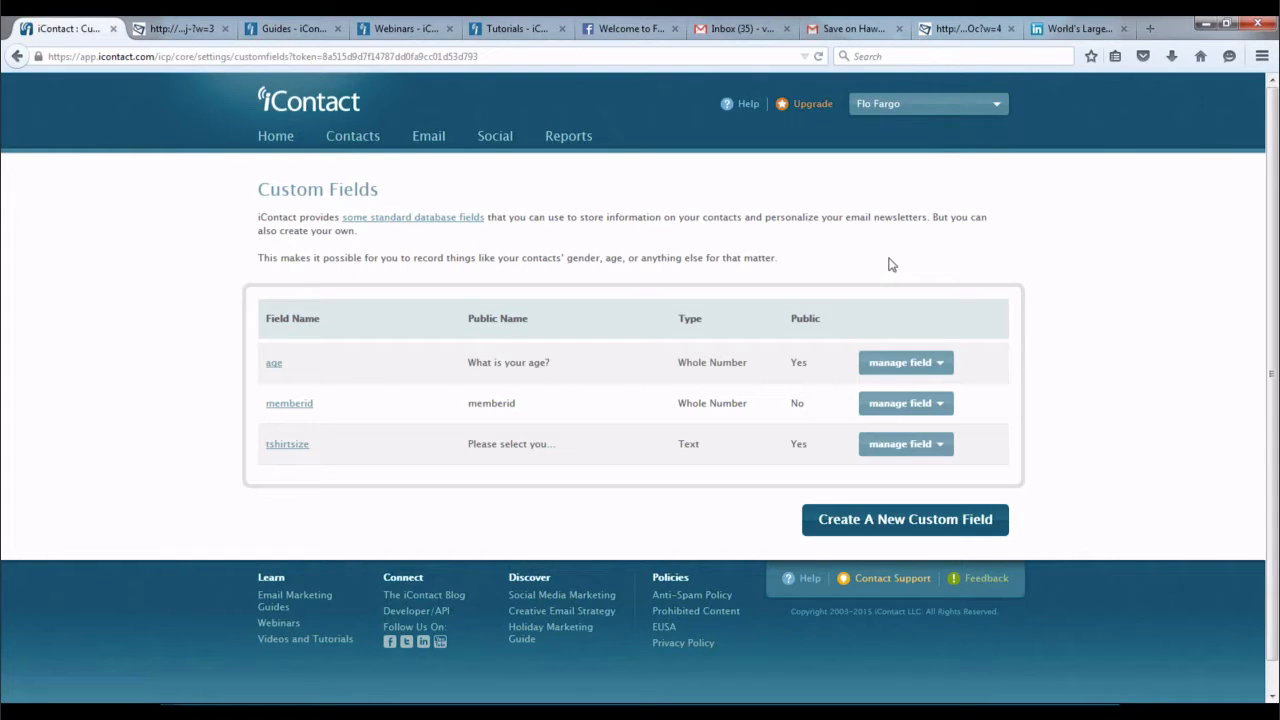
{"action": "left_click", "coordinate": [438, 221]}
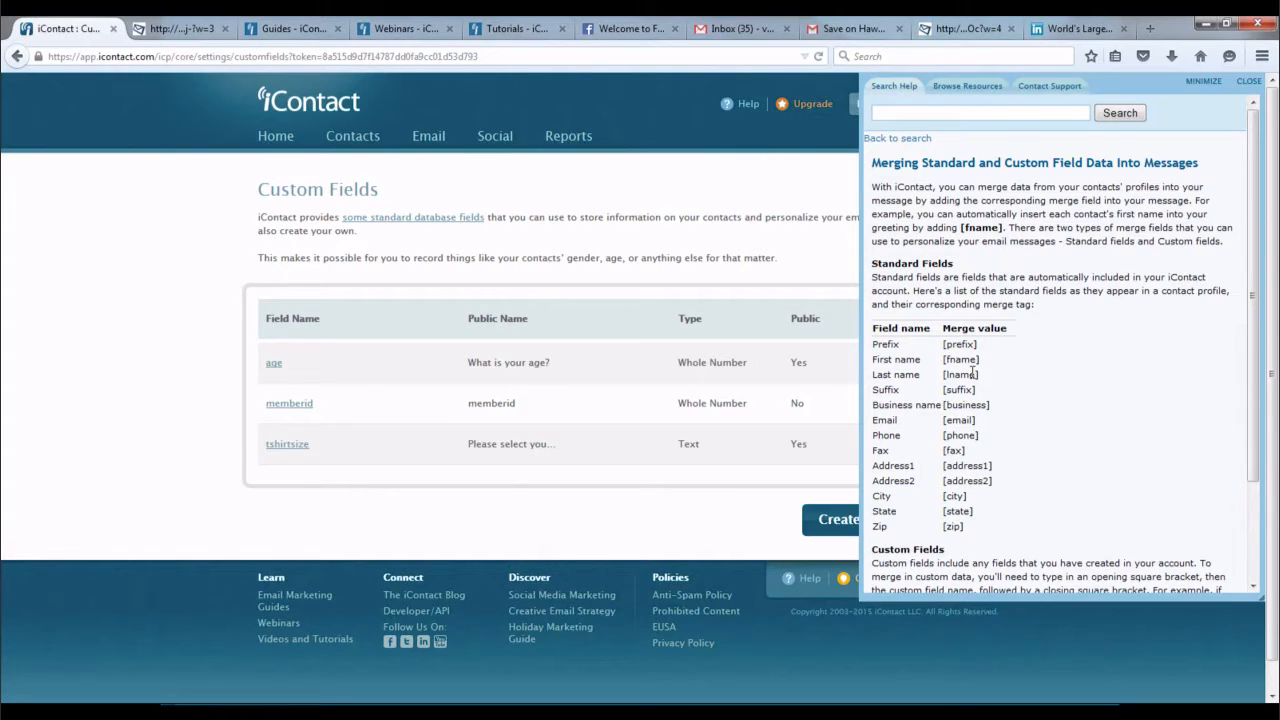
{"action": "left_click", "coordinate": [1249, 85]}
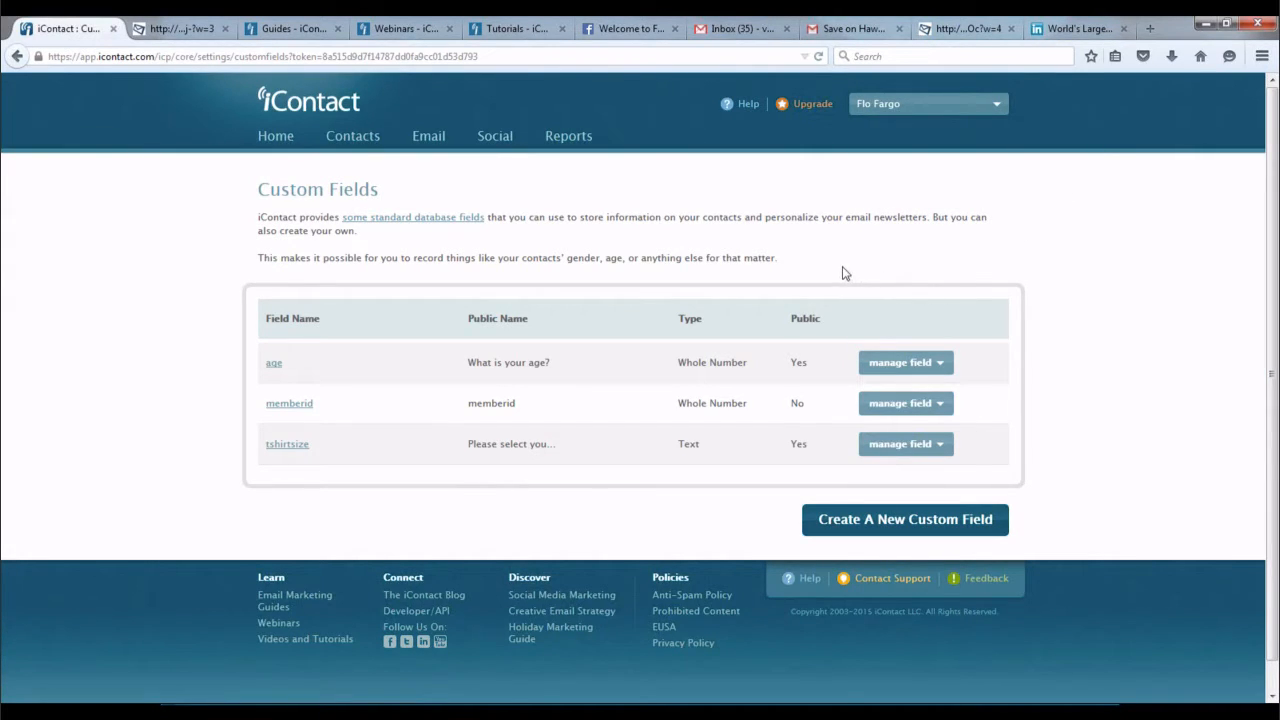
- Start a new custom field of type Text and name it "destination"
{"action": "scroll", "coordinate": [843, 272], "scroll_direction": "down", "scroll_amount": 1}
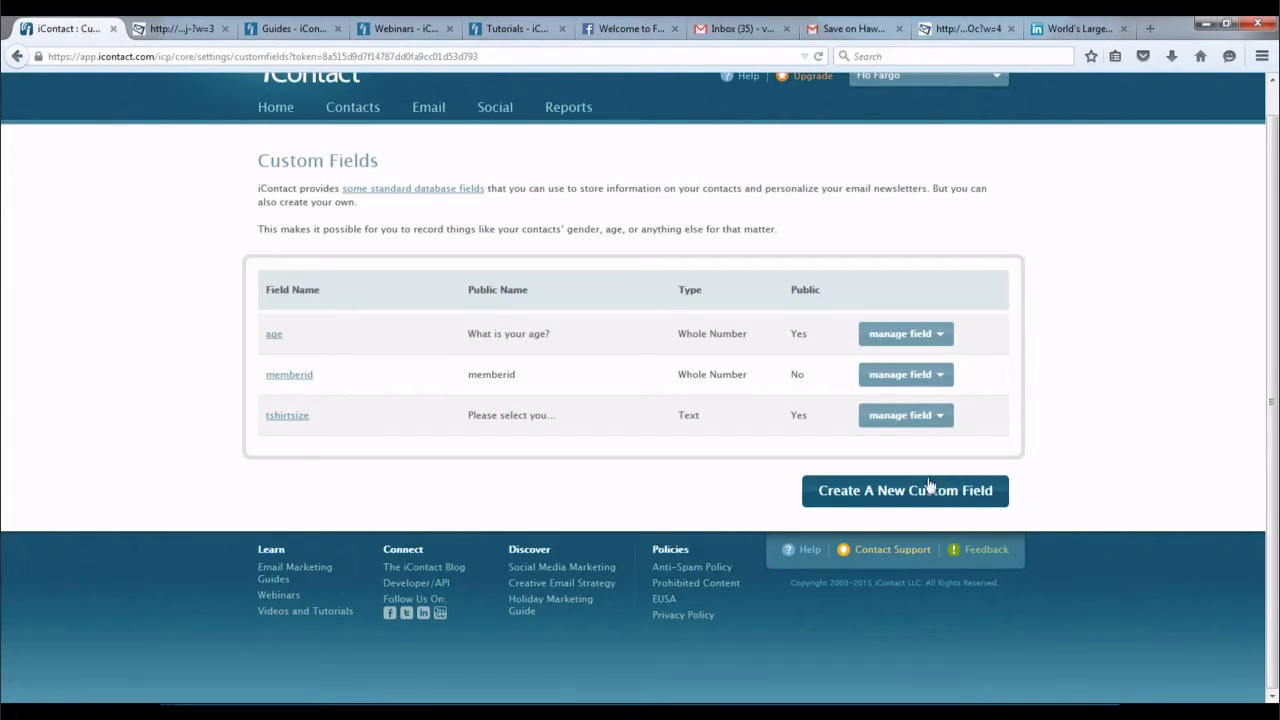
{"action": "left_click", "coordinate": [905, 499]}
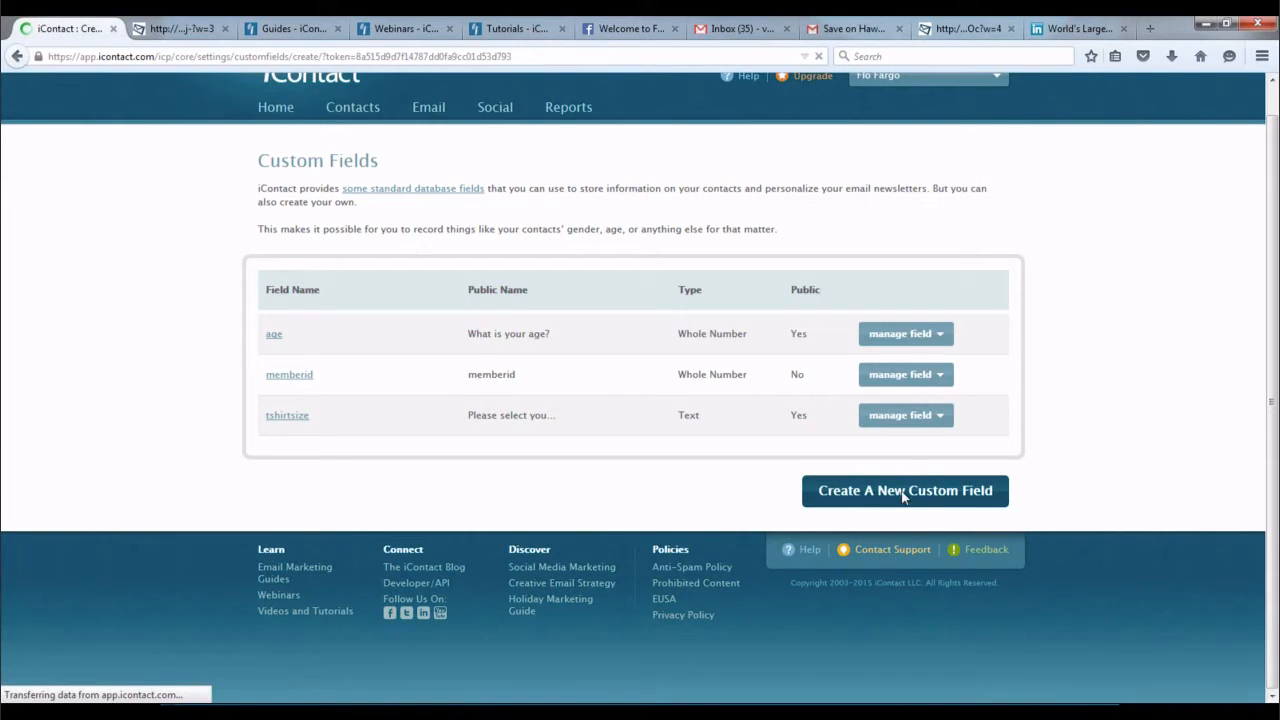
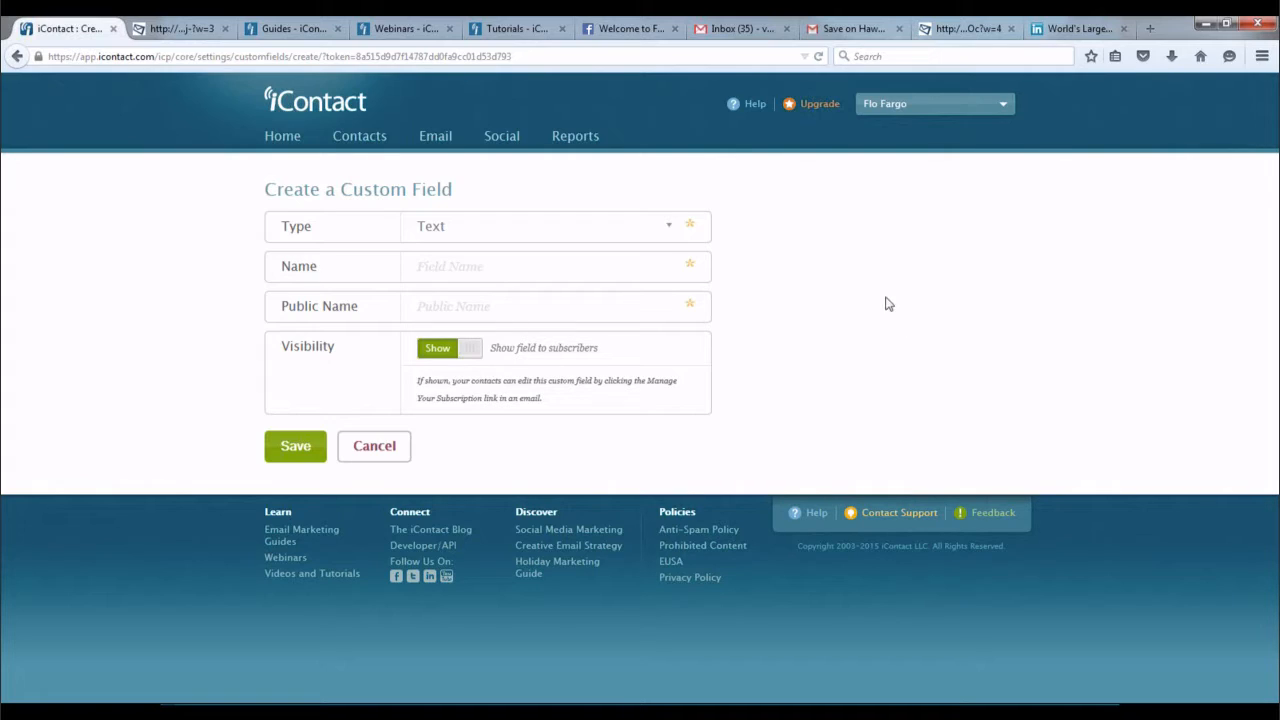
{"action": "left_click", "coordinate": [670, 230]}
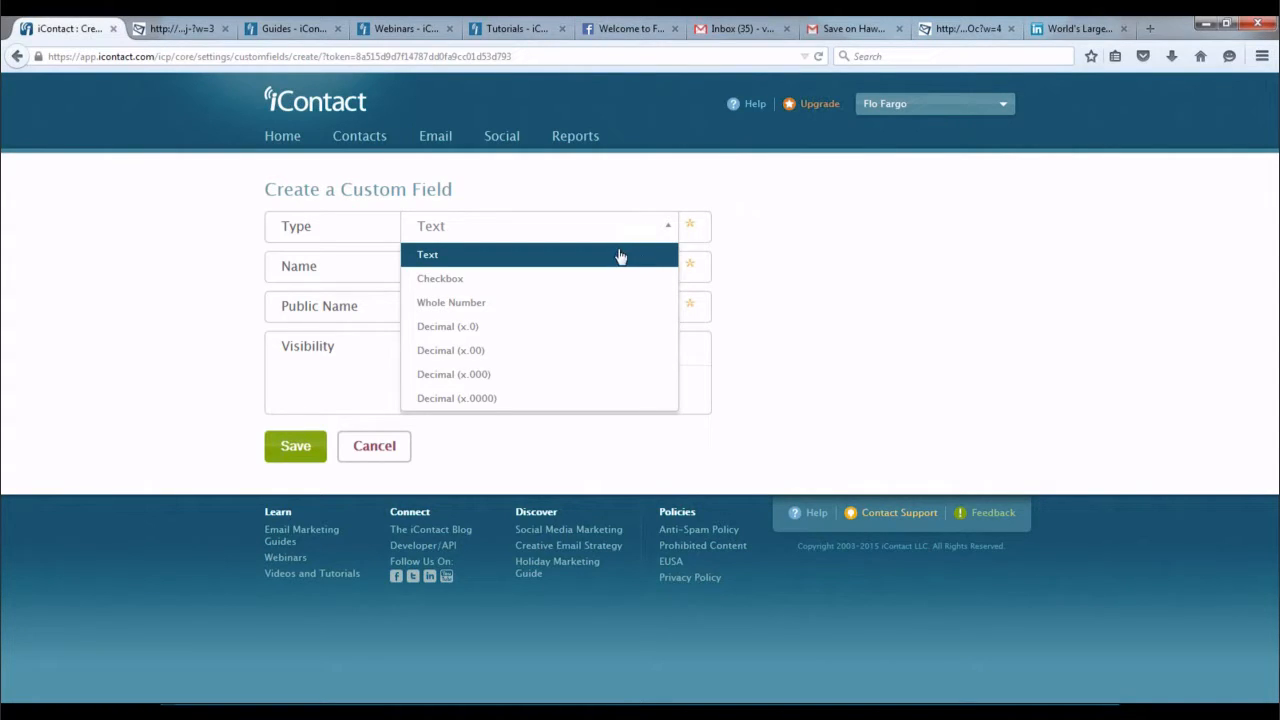
{"action": "left_click", "coordinate": [619, 255]}
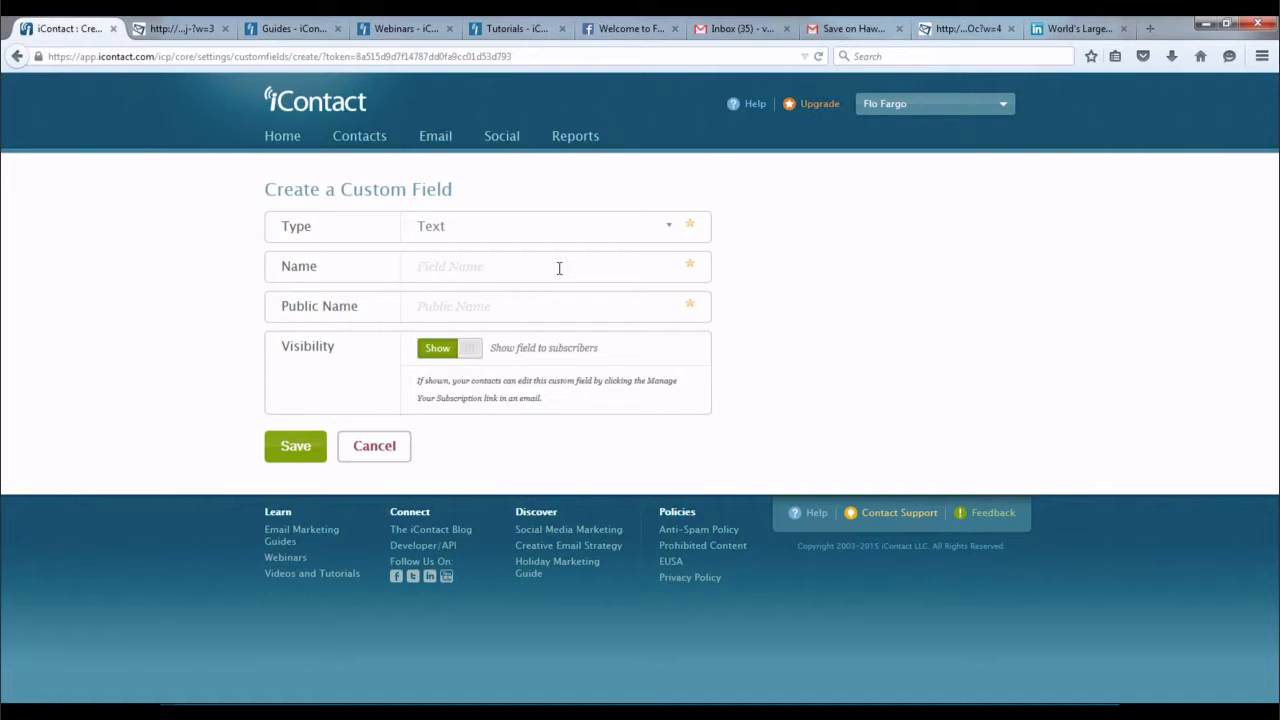
{"action": "type", "text": "destination"}
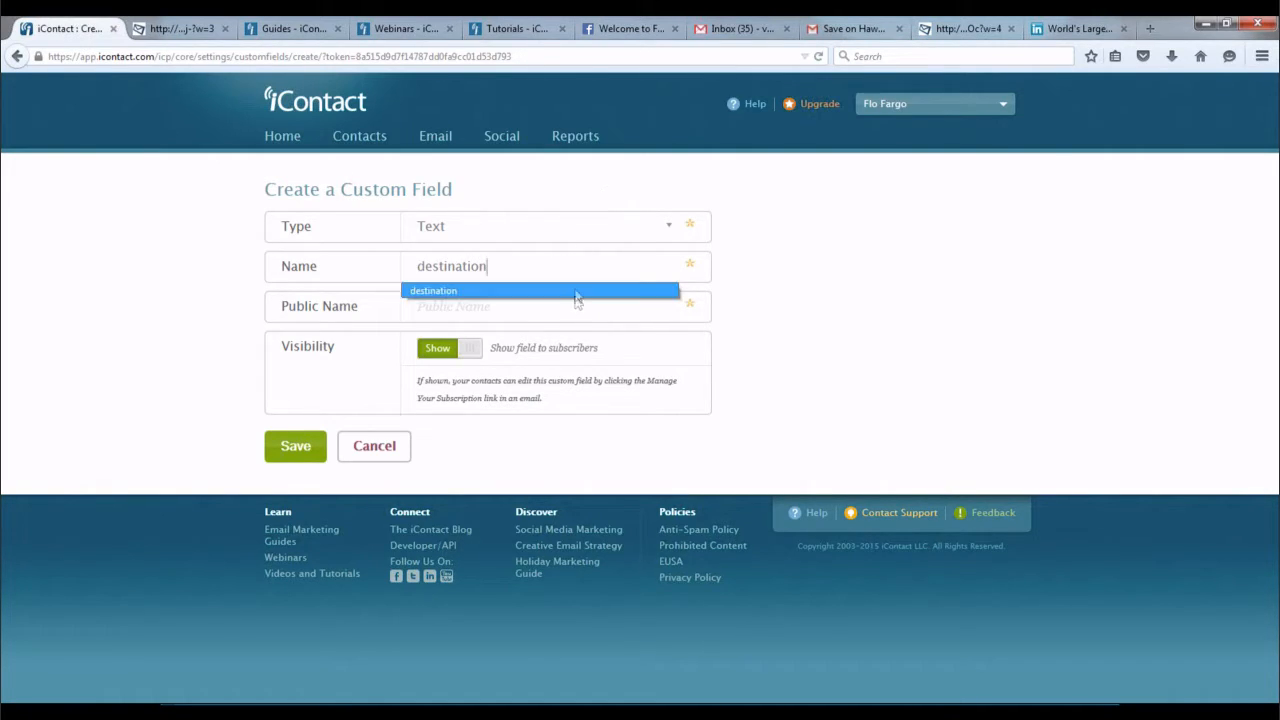
{"action": "left_click", "coordinate": [796, 268]}
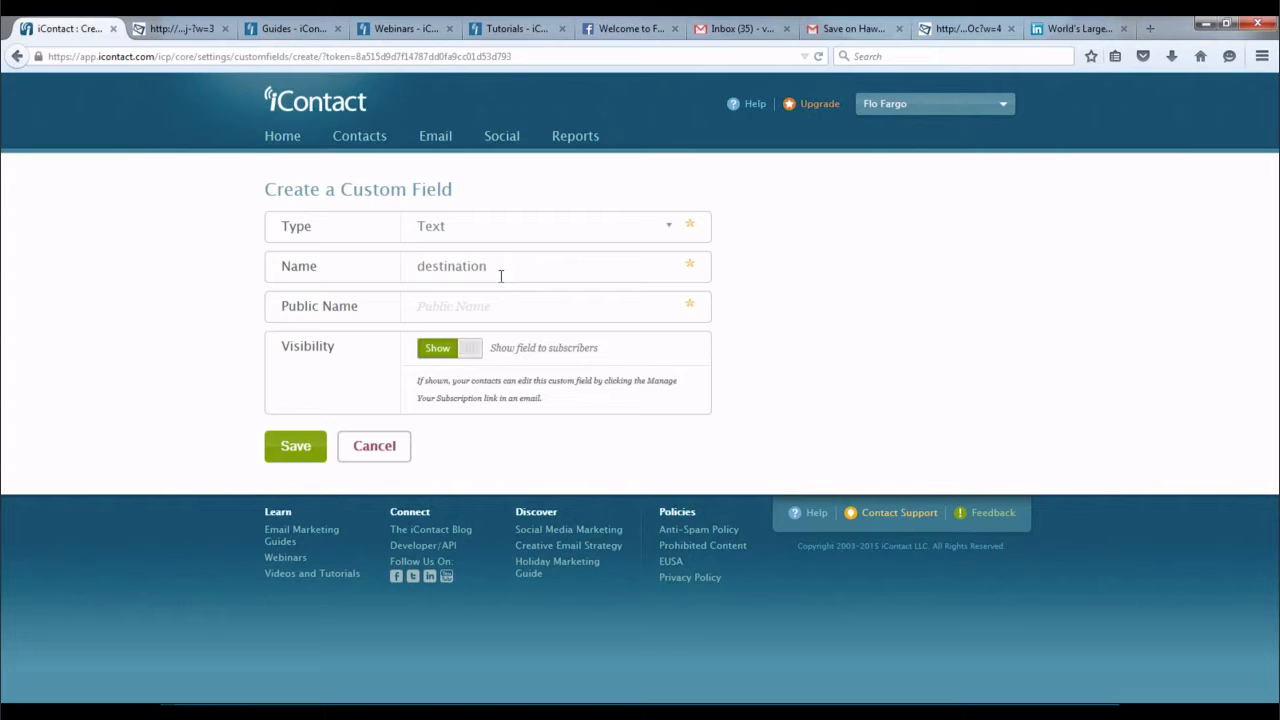
- Set the field's public name to "What is your dream destination?", leave its visibility on Show, and save it
{"action": "left_click", "coordinate": [536, 315]}
{"action": "type", "text": "WH"}
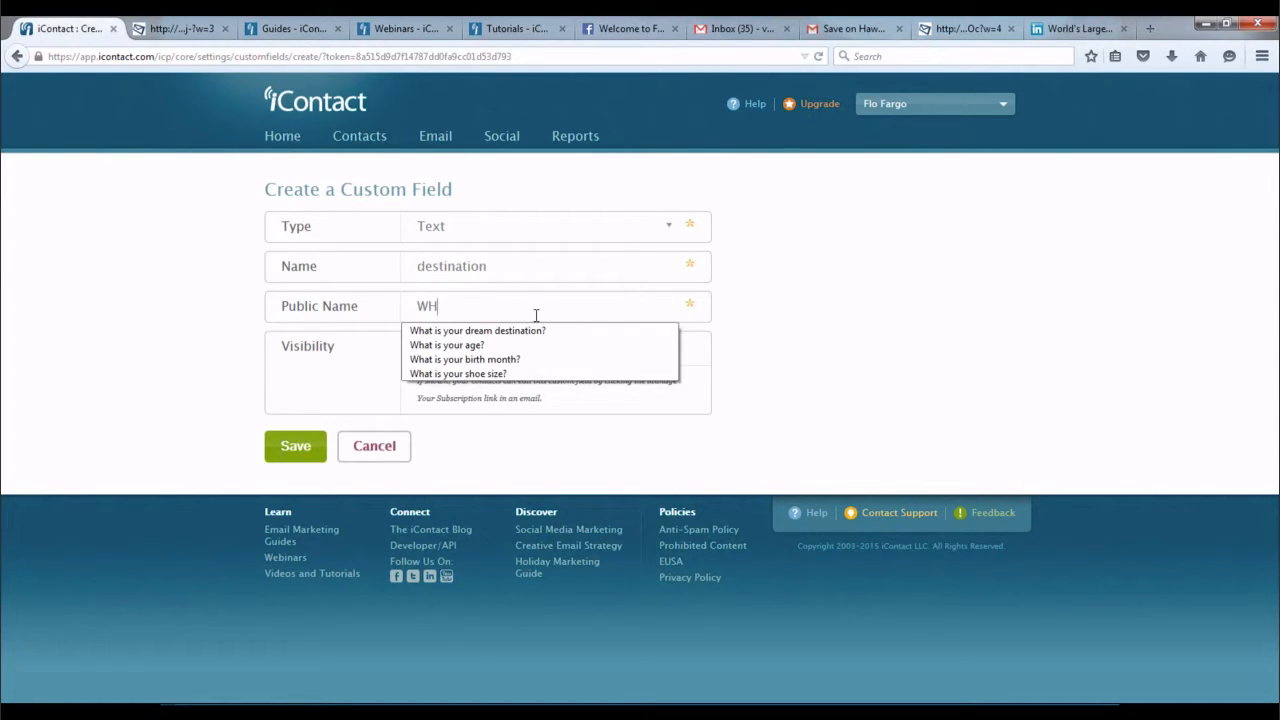
{"action": "left_click", "coordinate": [534, 332]}
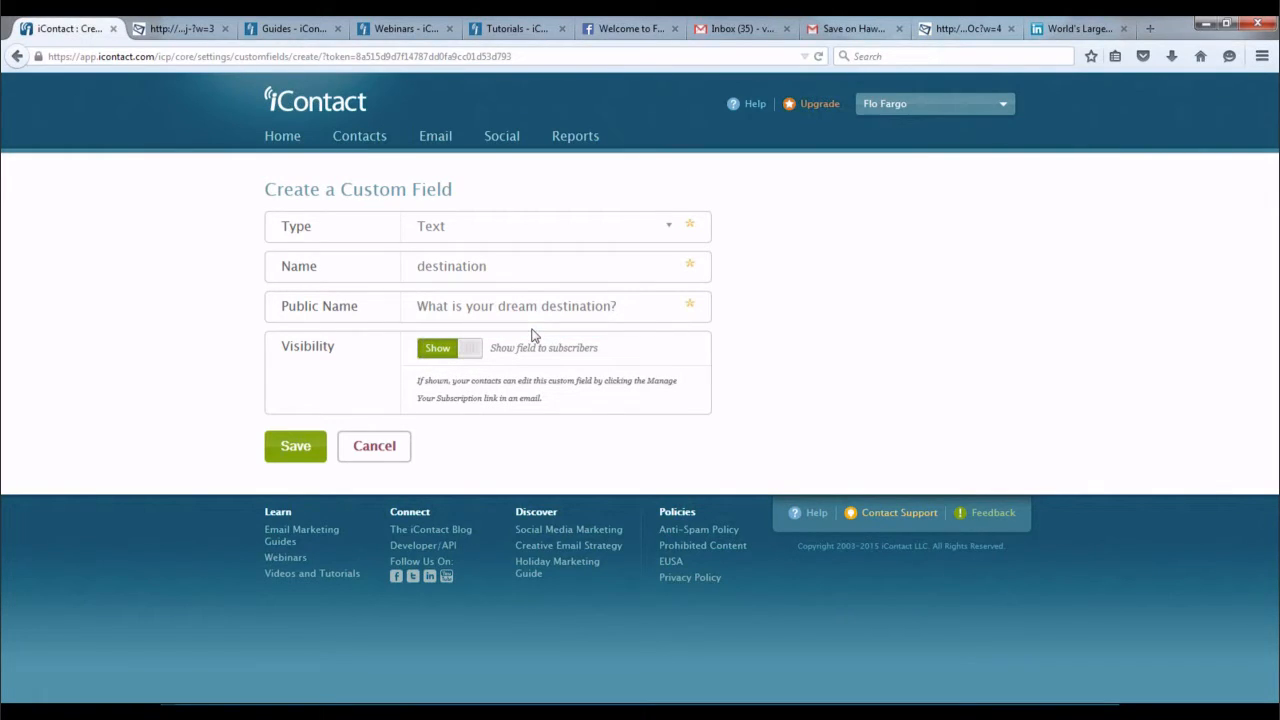
{"action": "left_click", "coordinate": [470, 351]}
{"action": "left_click", "coordinate": [435, 352]}
{"action": "left_click", "coordinate": [288, 452]}
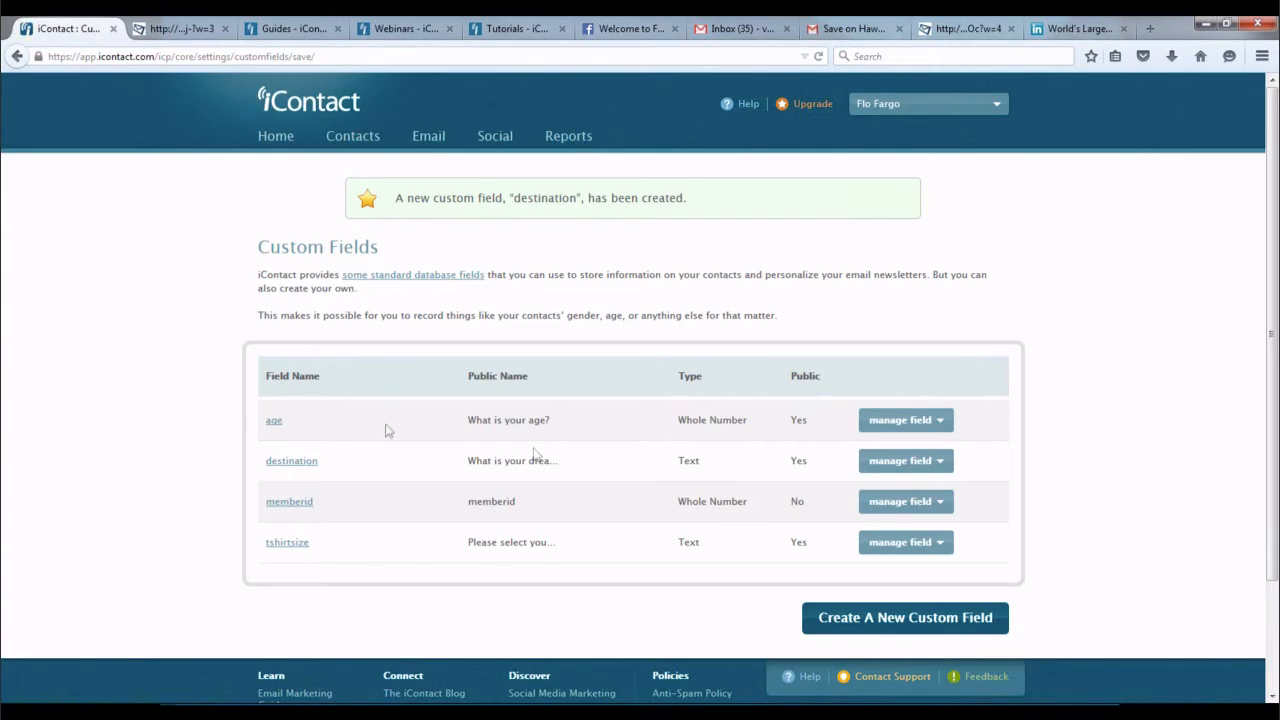
- Create and save a Checkbox custom field named "overseas" with the public name "Have you ever traveled overseas?"
{"action": "left_click", "coordinate": [875, 621]}
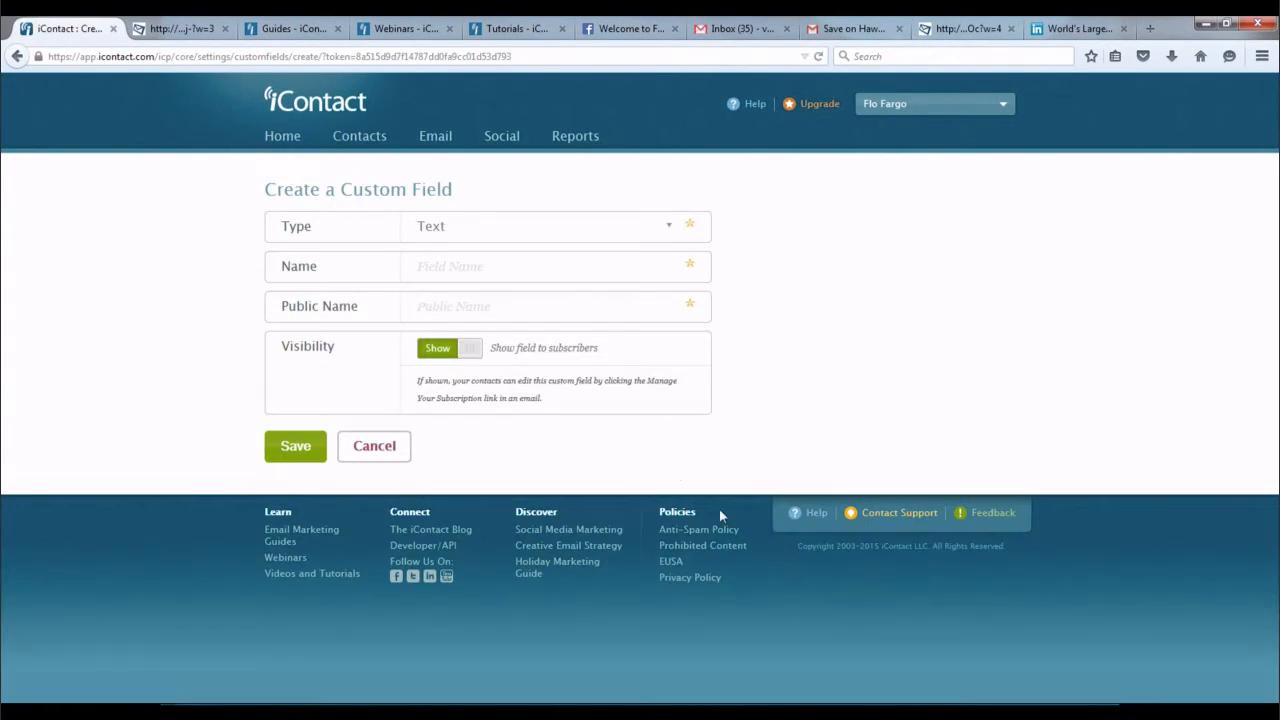
{"action": "left_click", "coordinate": [665, 232]}
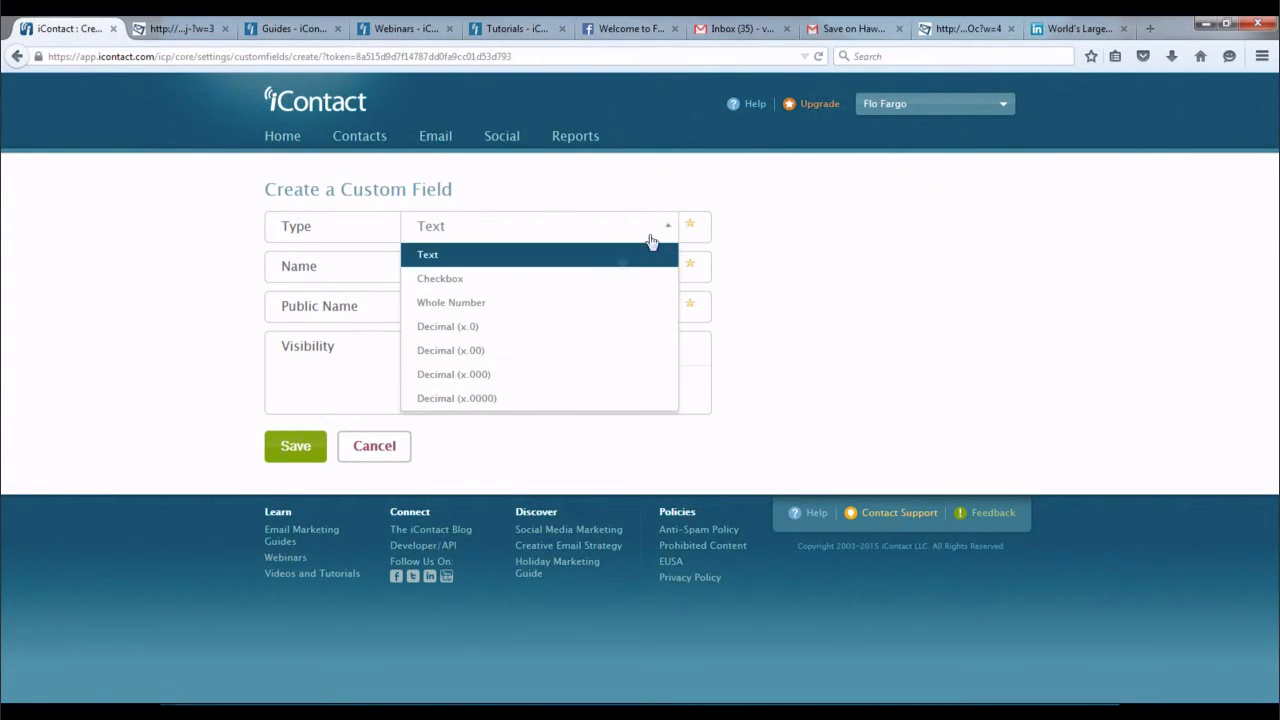
{"action": "left_click", "coordinate": [591, 278]}
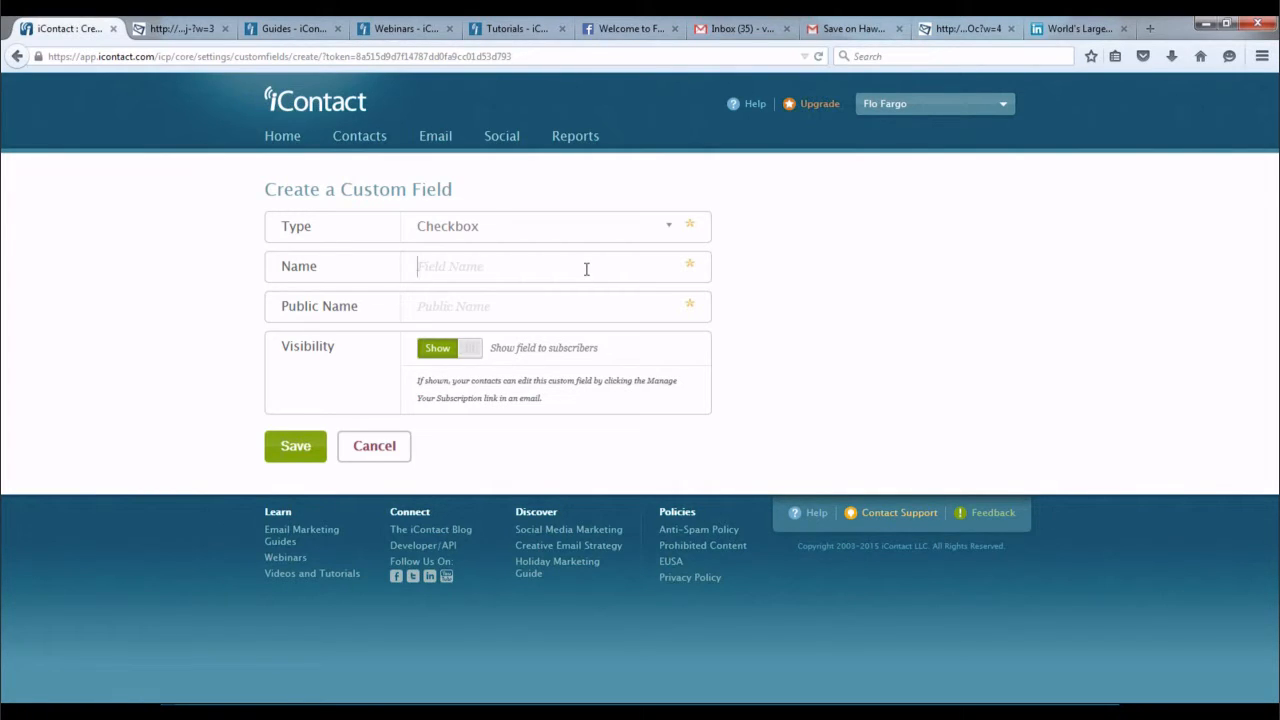
{"action": "type", "text": "ove"}
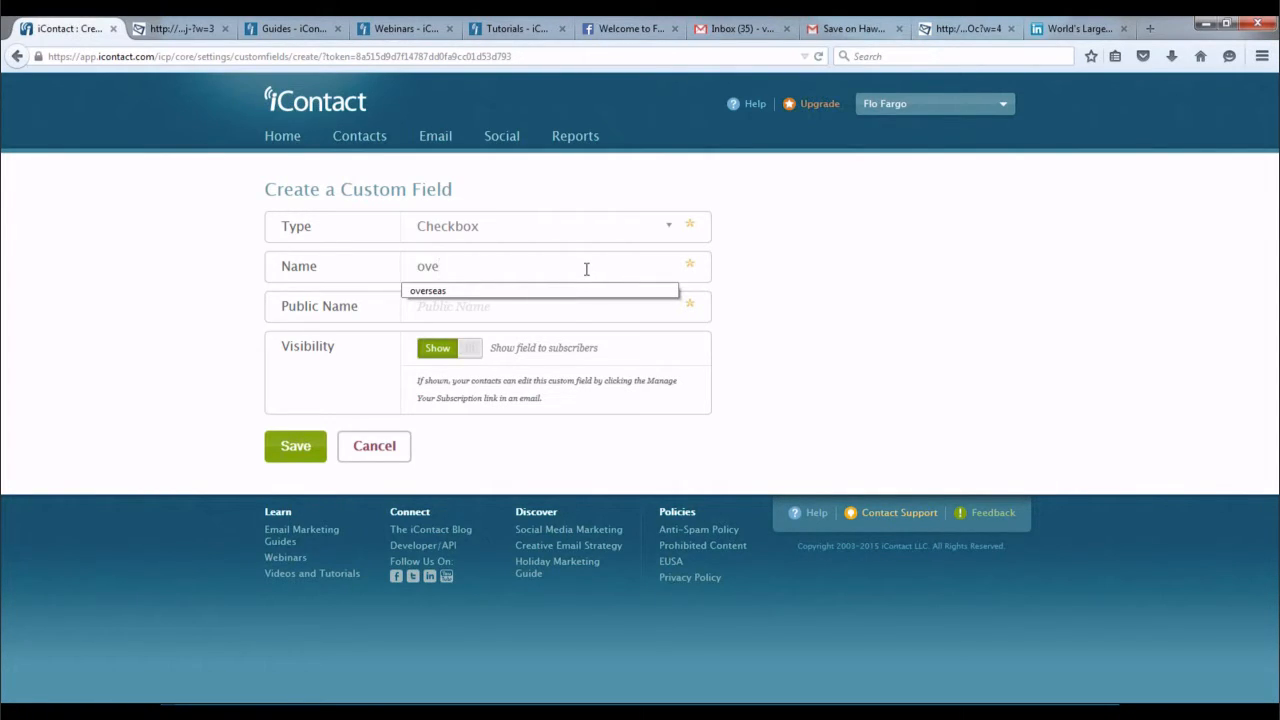
{"action": "left_click", "coordinate": [550, 292]}
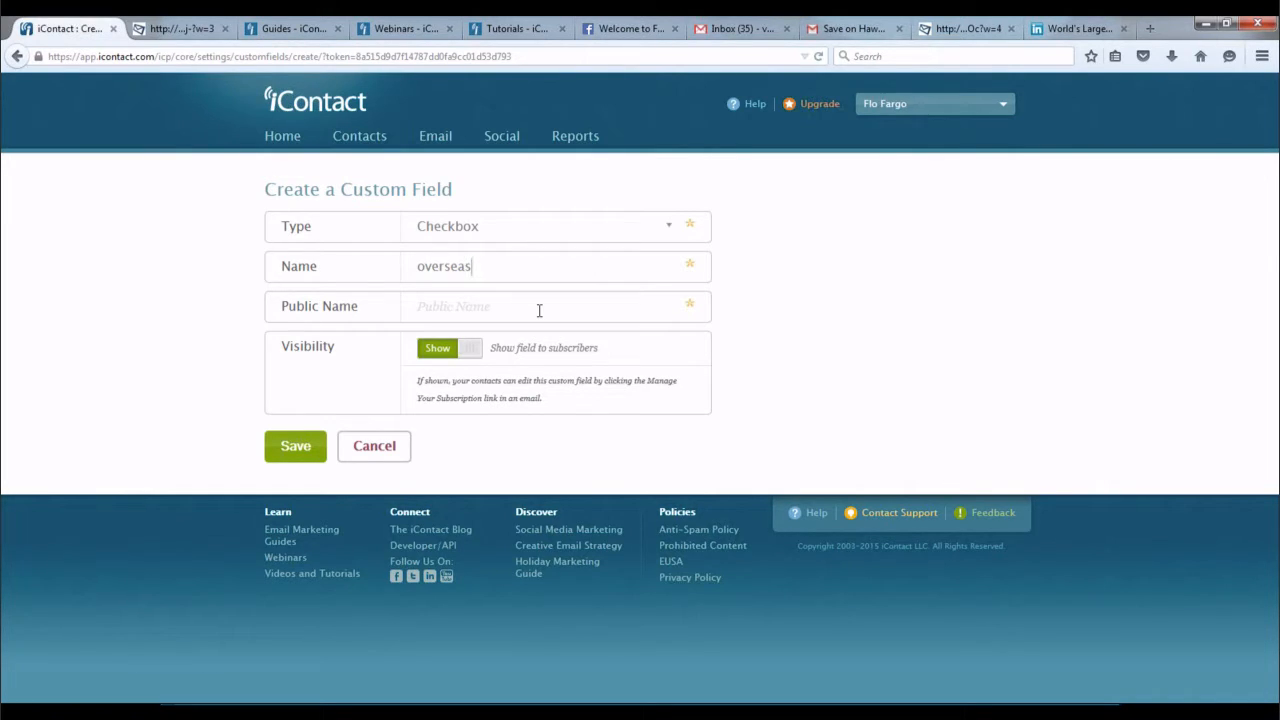
{"action": "left_click", "coordinate": [539, 310]}
{"action": "type", "text": "H"}
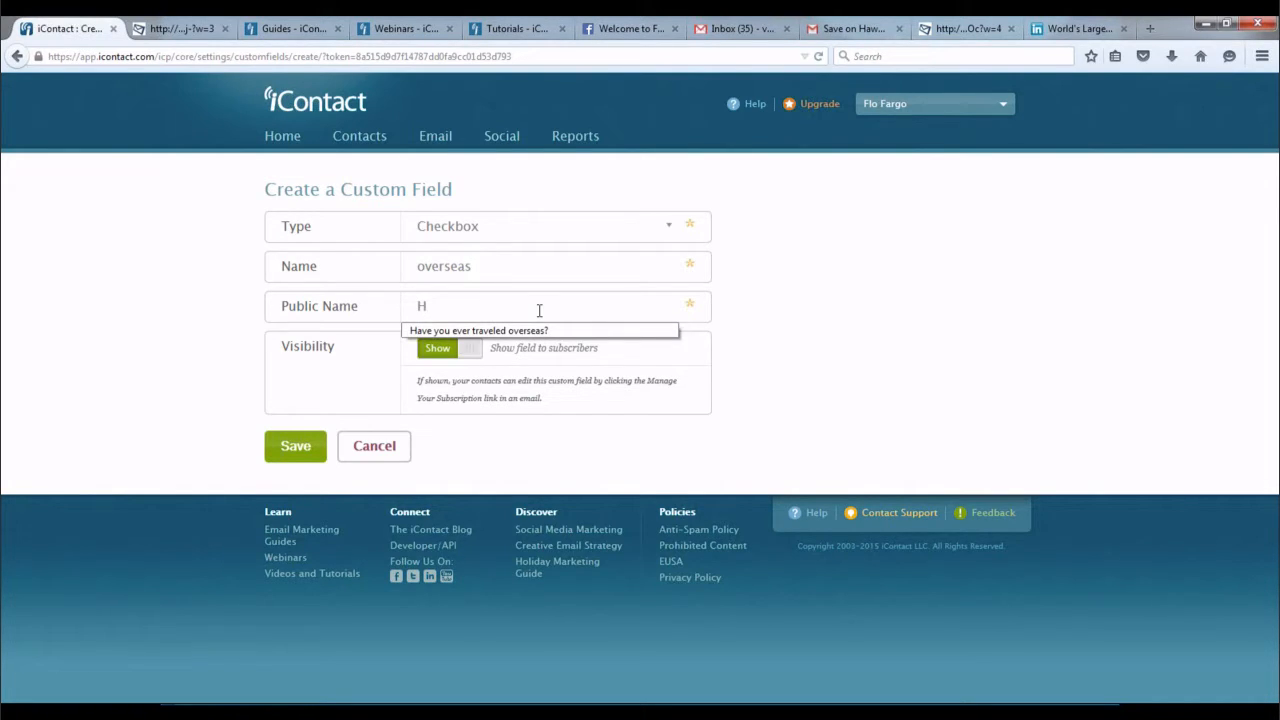
{"action": "left_click", "coordinate": [538, 331]}
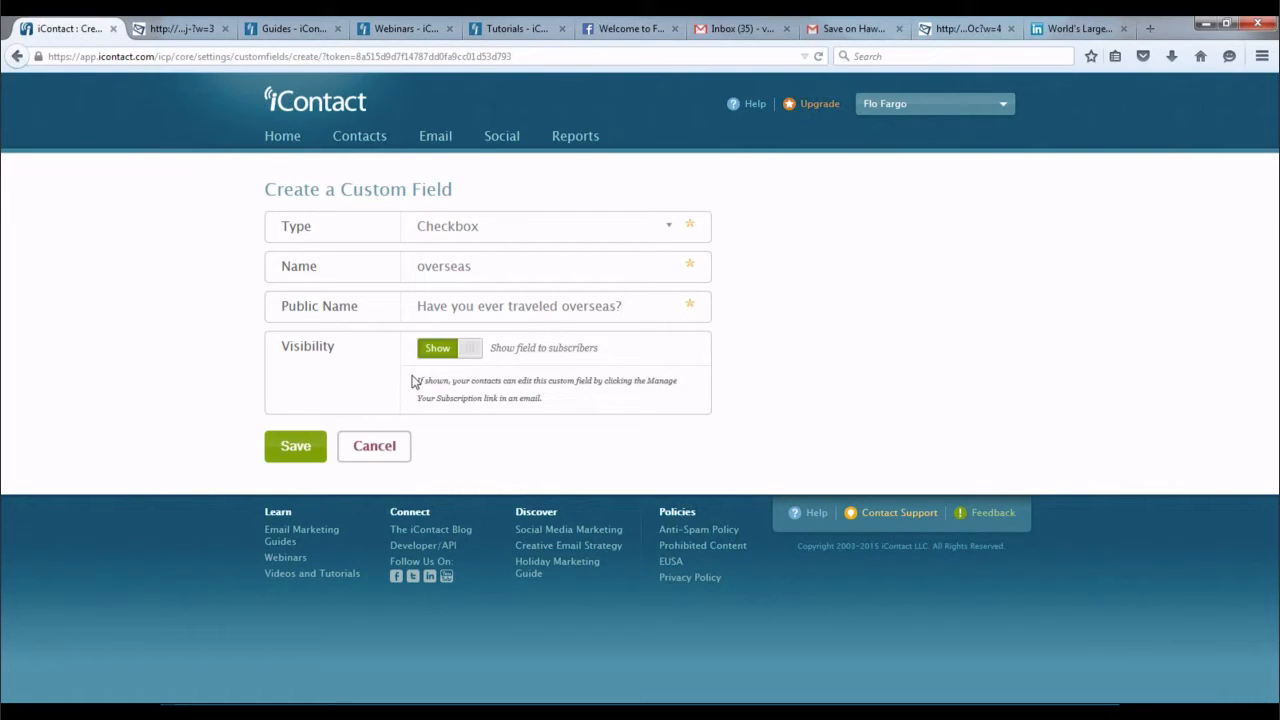
{"action": "left_click", "coordinate": [296, 446]}
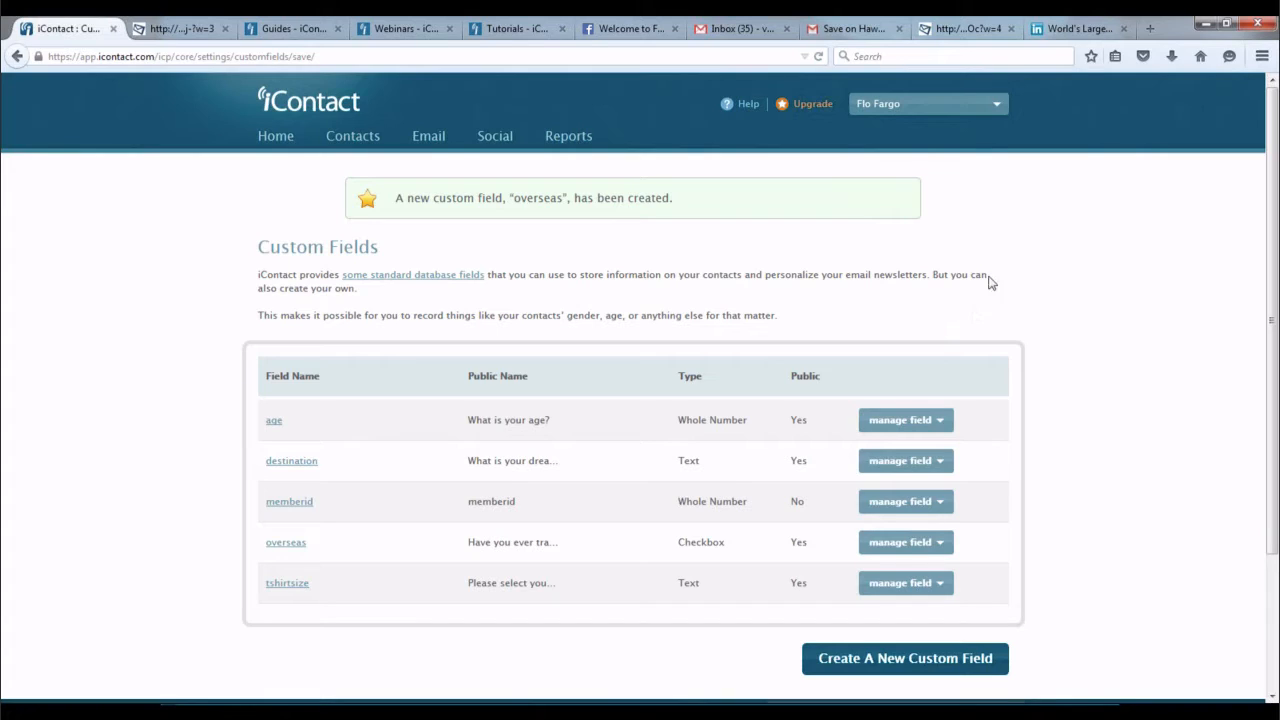
{"action": "left_click", "coordinate": [997, 105]}
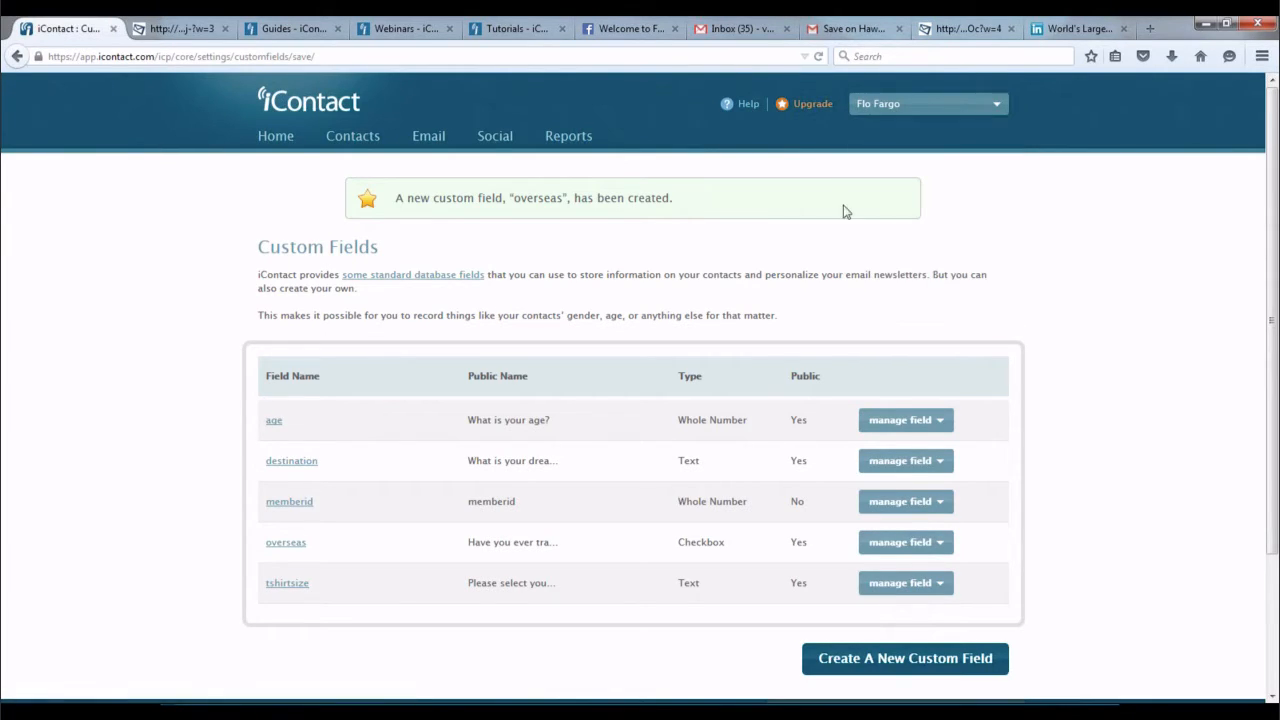
- Open the contact lists page and review the management options of New List and the explanation of list visibility
{"action": "left_click", "coordinate": [352, 145]}
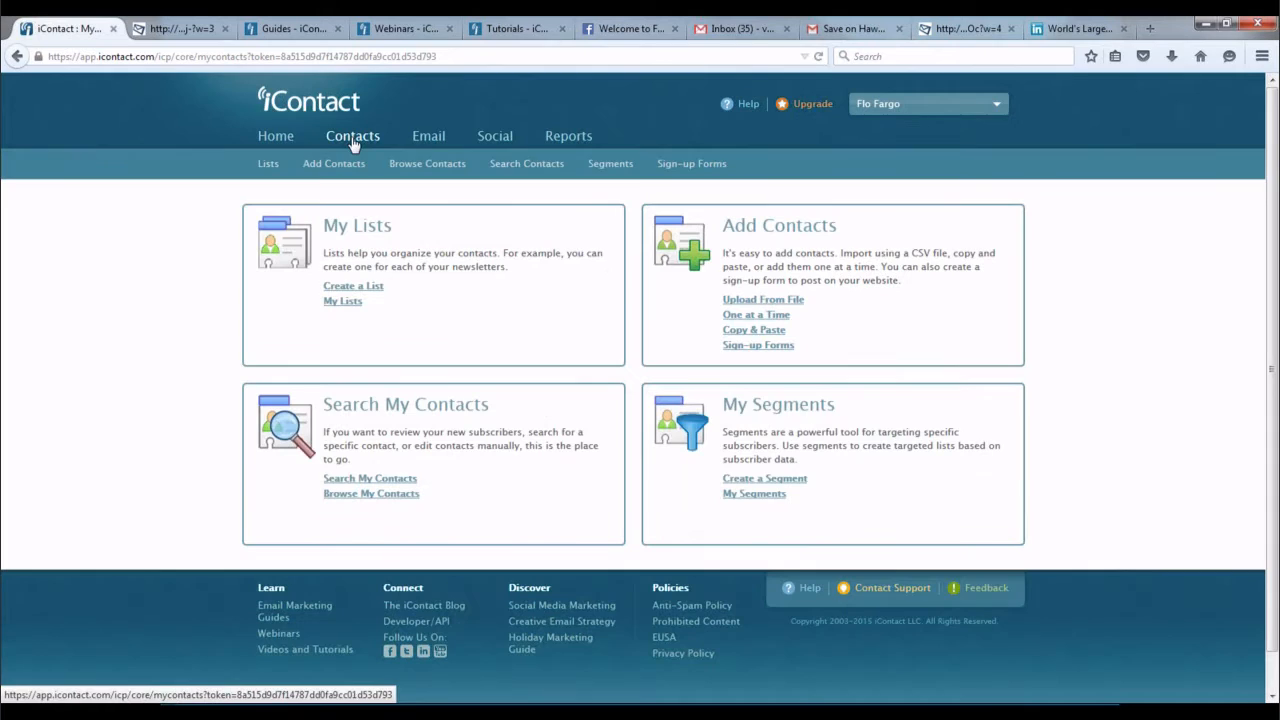
{"action": "left_click", "coordinate": [266, 164]}
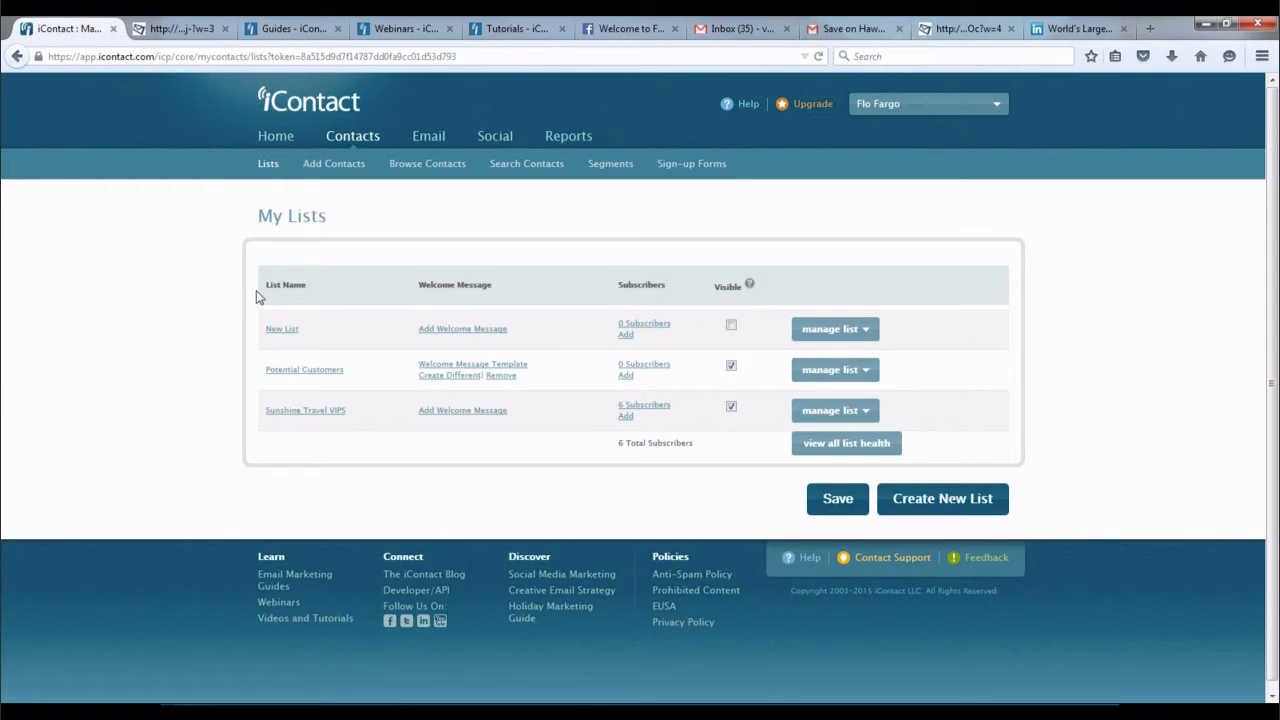
{"action": "left_click", "coordinate": [866, 331]}
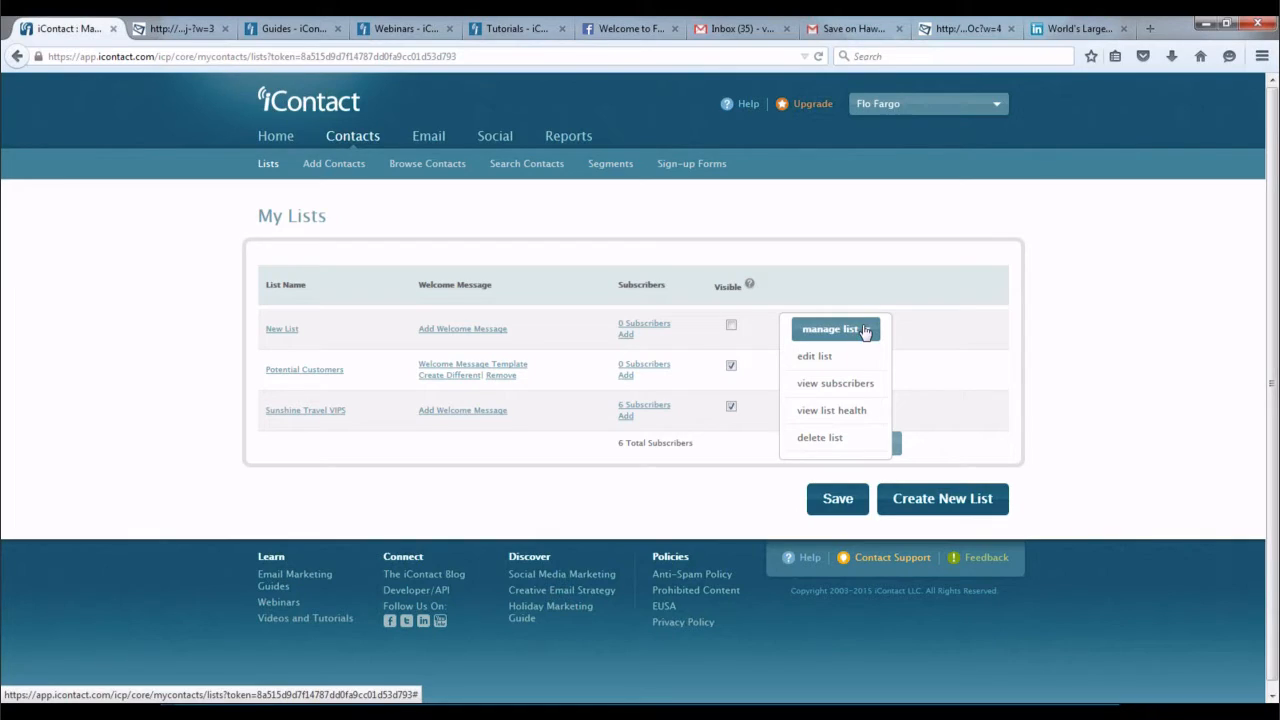
{"action": "left_click", "coordinate": [827, 277]}
{"action": "mouse_move", "coordinate": [750, 286]}
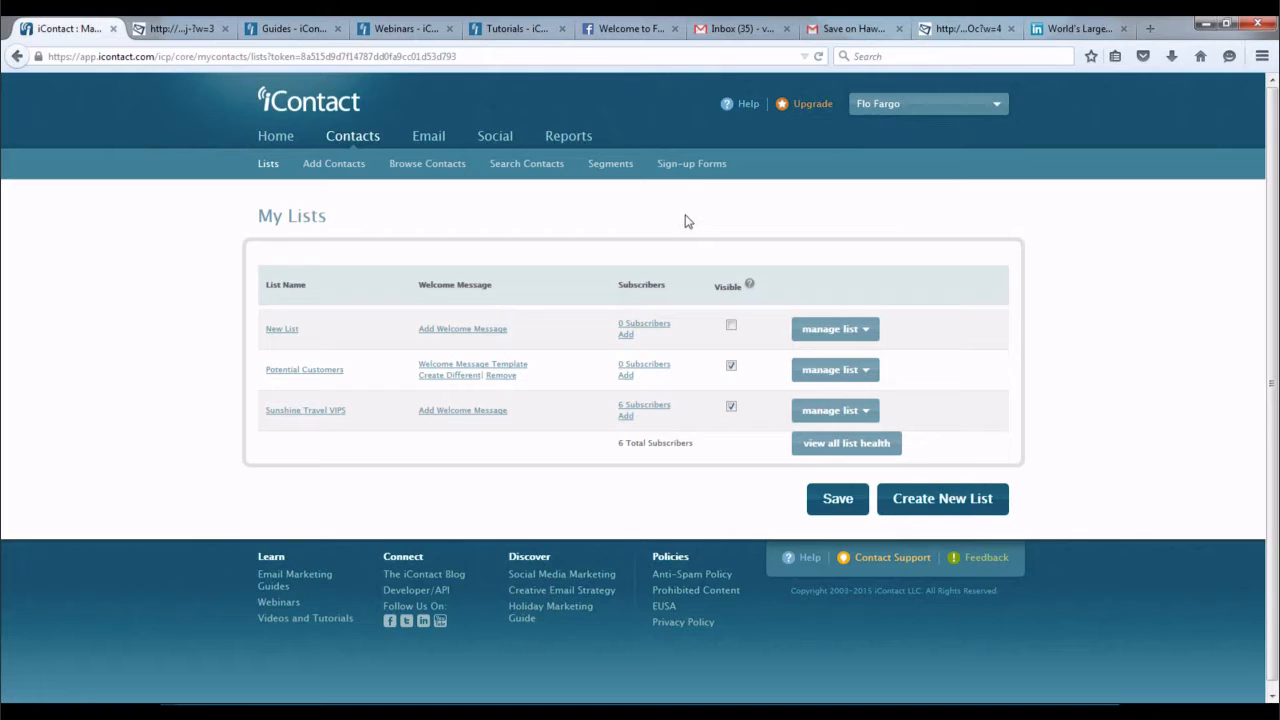
- View the ways to add contacts, open Browse Contacts, and review its list or segment filter and the available contact actions
{"action": "left_click", "coordinate": [326, 176]}
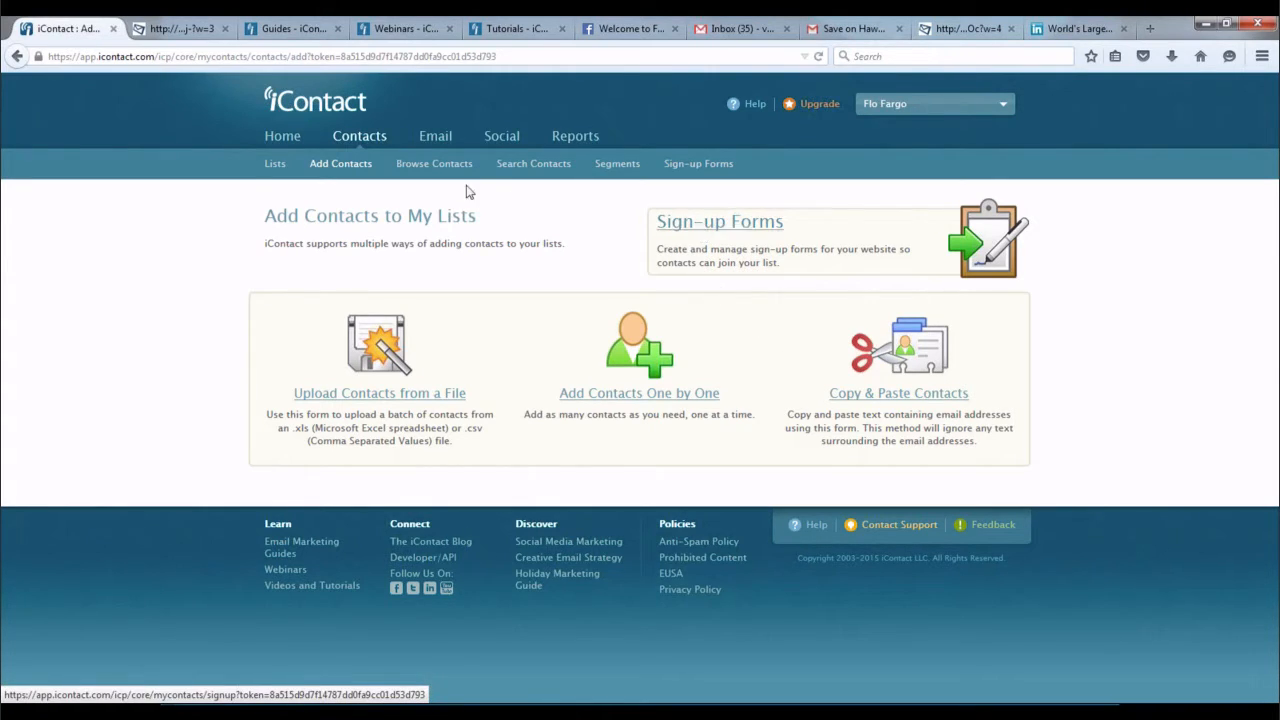
{"action": "left_click", "coordinate": [415, 167]}
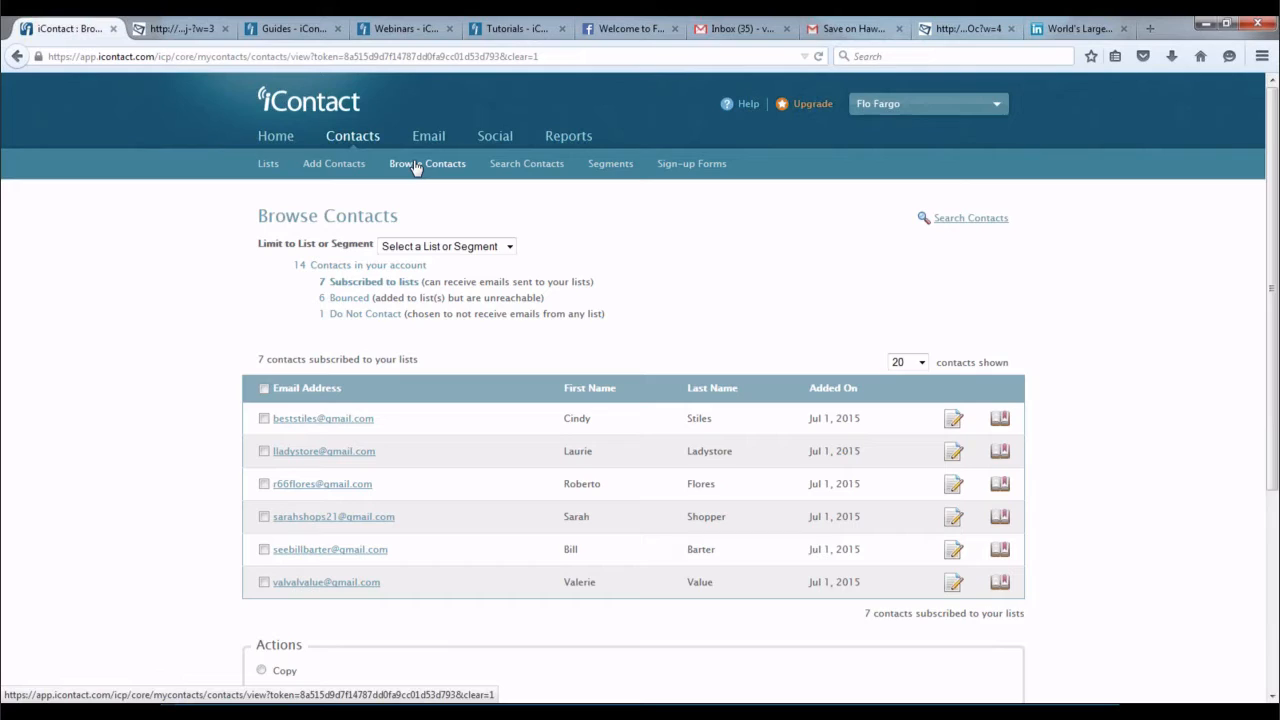
{"action": "left_click", "coordinate": [510, 247]}
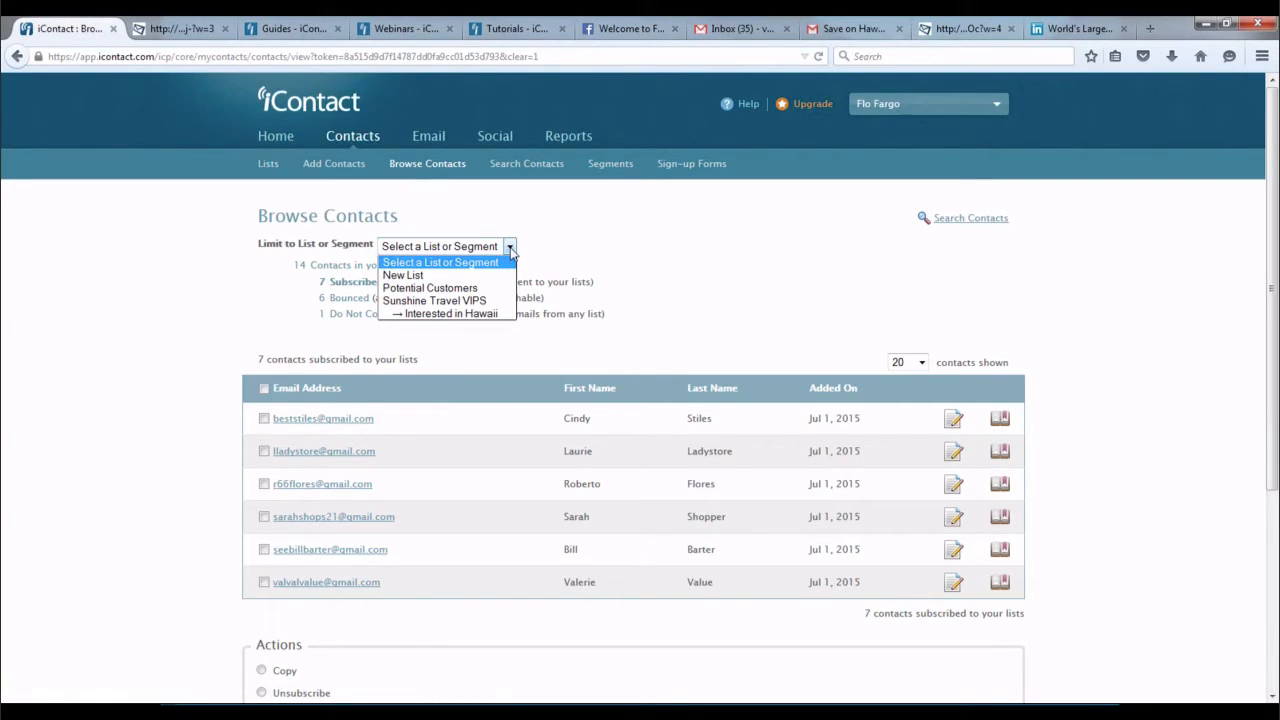
{"action": "left_click", "coordinate": [224, 296]}
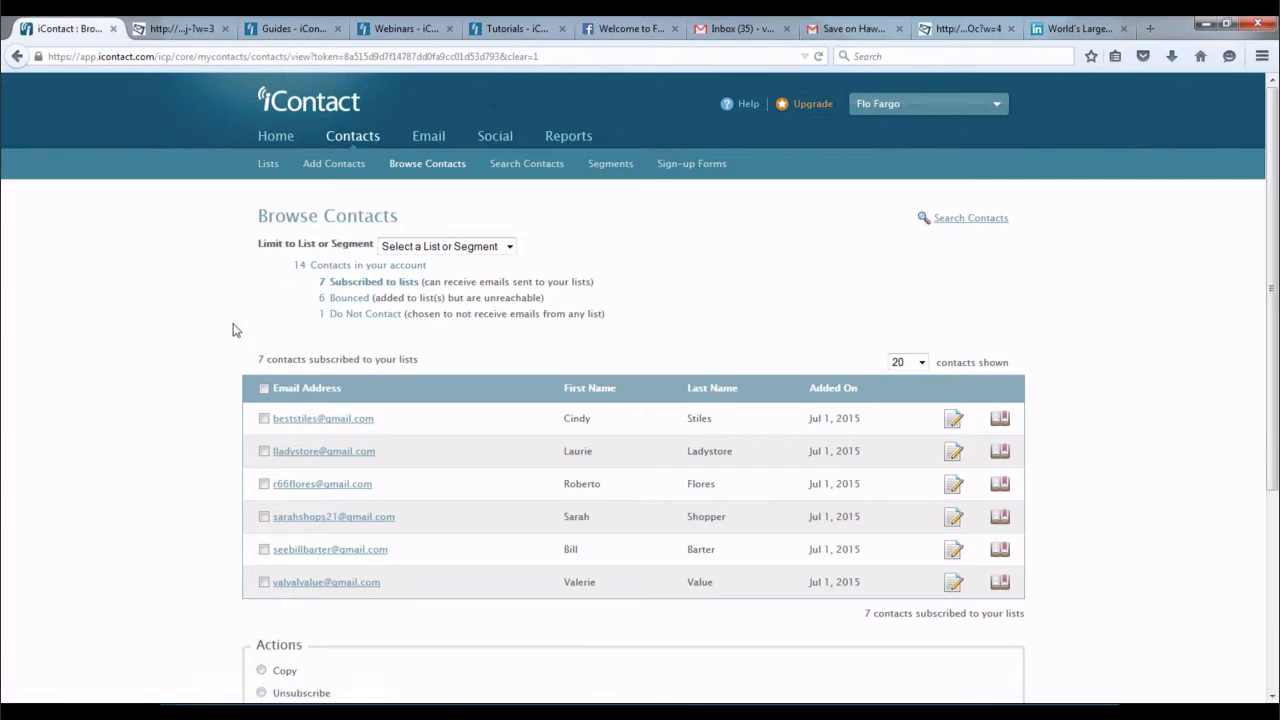
{"action": "scroll", "coordinate": [231, 327], "scroll_direction": "down", "scroll_amount": 3}
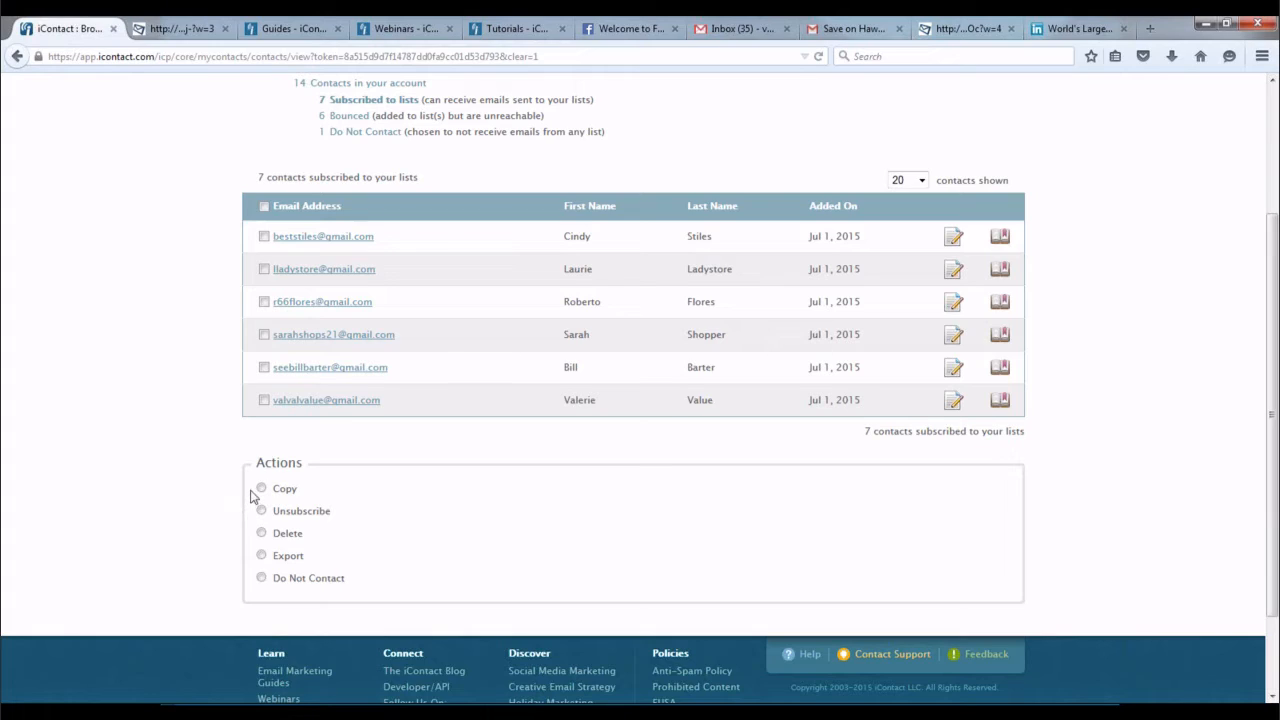
{"action": "scroll", "coordinate": [1122, 378], "scroll_direction": "up", "scroll_amount": 2}
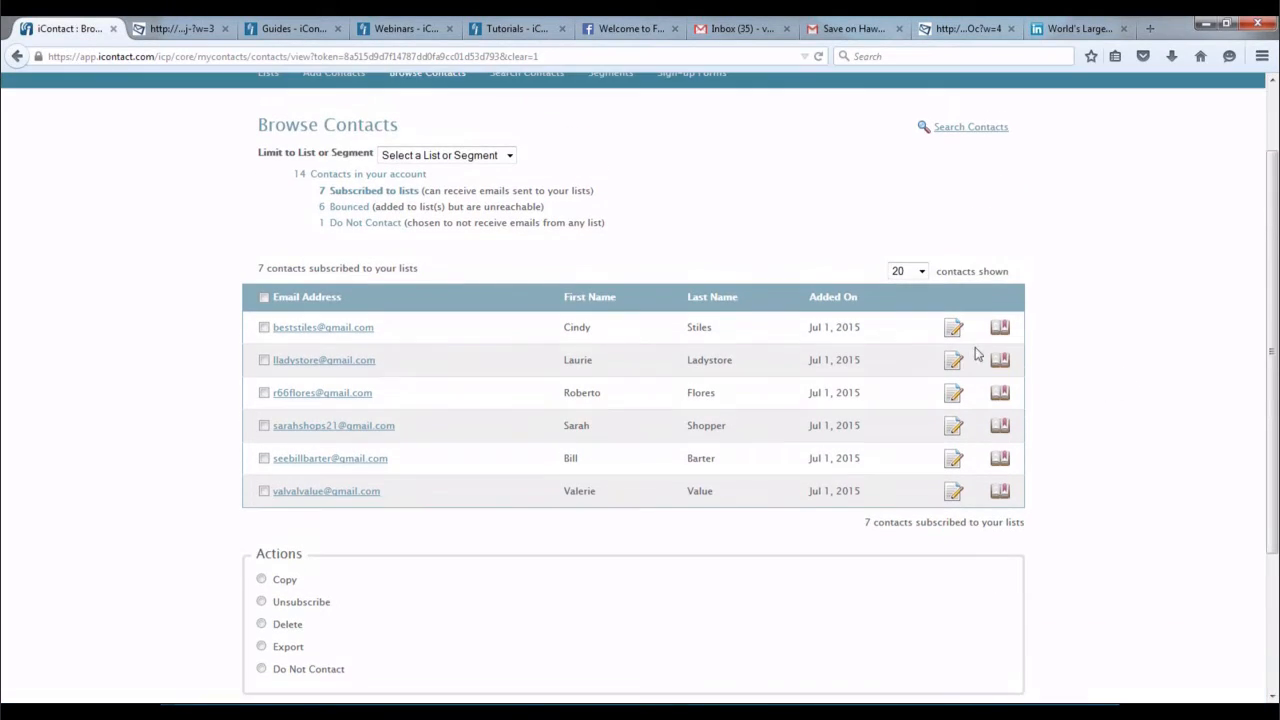
- Open the first contact's profile for editing and review its optional fields, custom fields and list statuses
{"action": "left_click", "coordinate": [955, 336]}
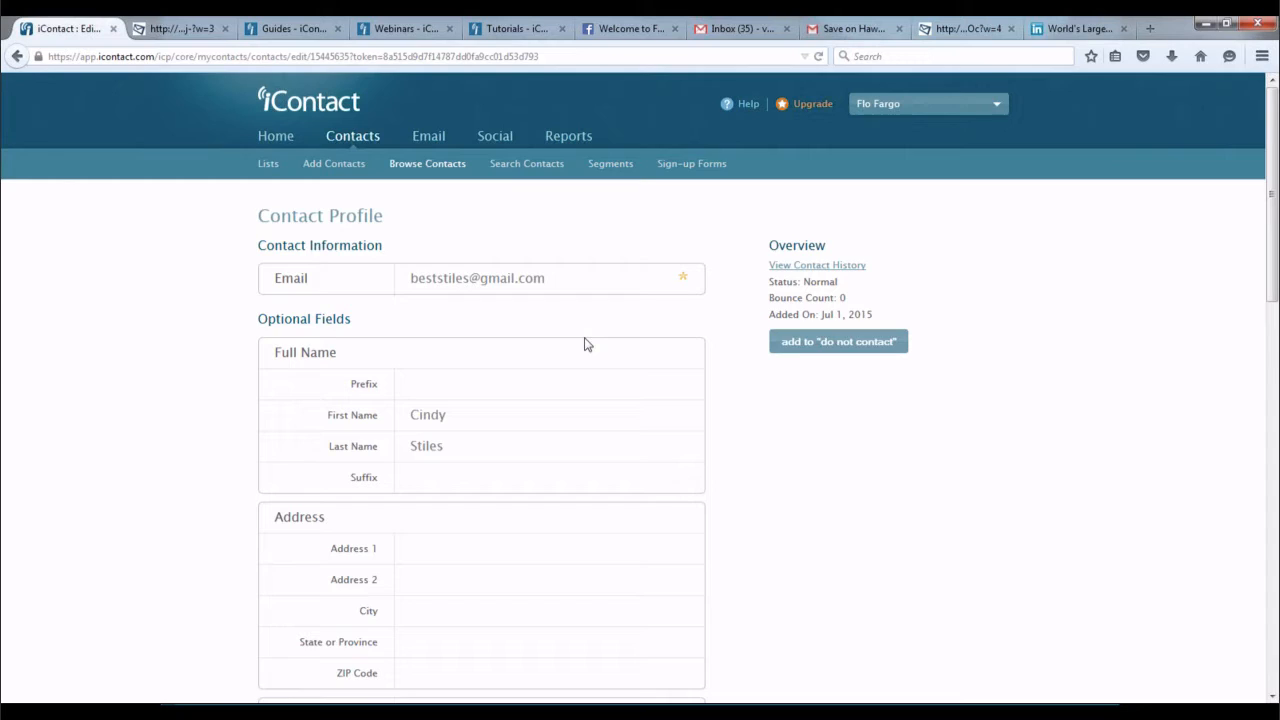
{"action": "scroll", "coordinate": [587, 344], "scroll_direction": "down", "scroll_amount": 4}
{"action": "scroll", "coordinate": [587, 344], "scroll_direction": "down", "scroll_amount": 10}
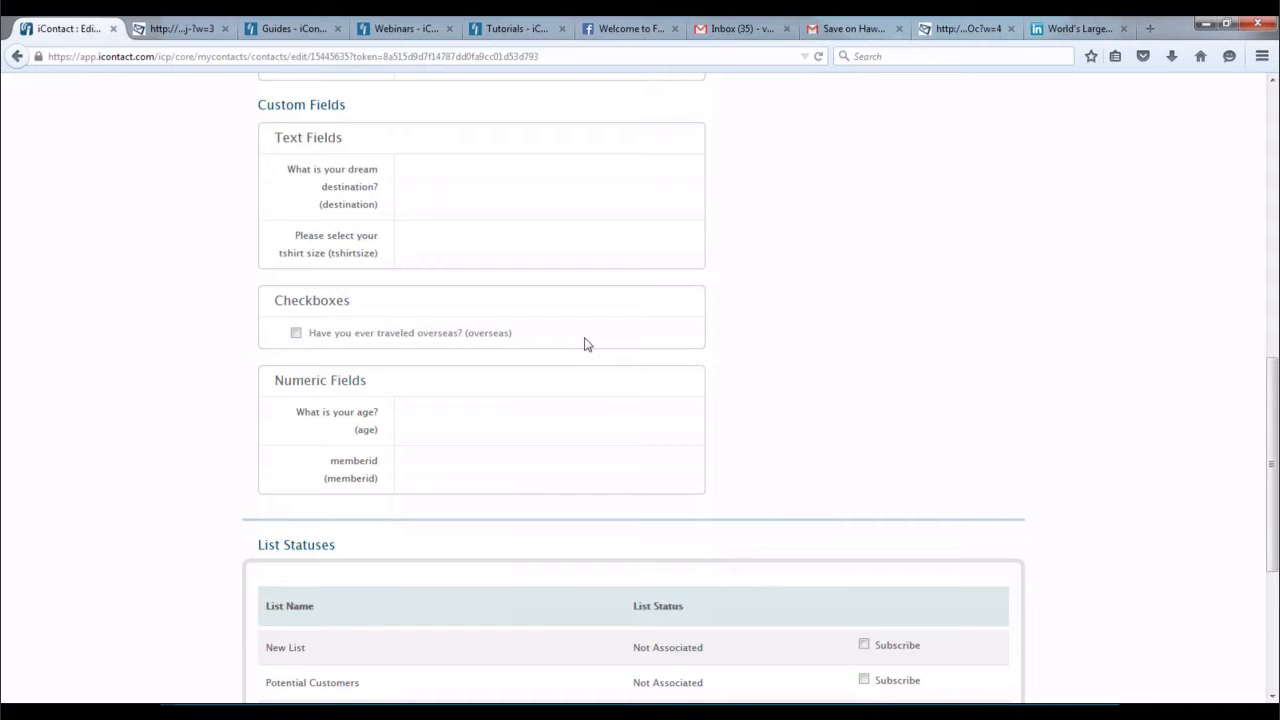
{"action": "scroll", "coordinate": [585, 344], "scroll_direction": "down", "scroll_amount": 4}
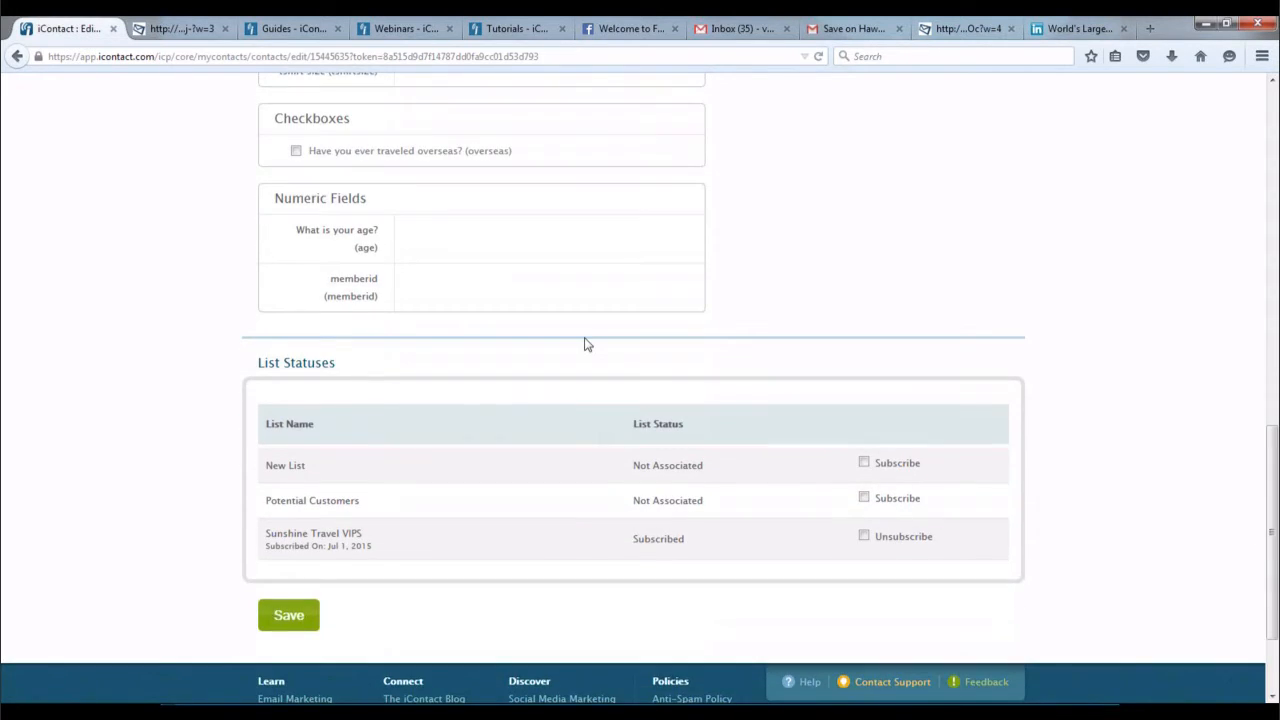
{"action": "scroll", "coordinate": [585, 338], "scroll_direction": "up", "scroll_amount": 7}
{"action": "scroll", "coordinate": [586, 340], "scroll_direction": "up", "scroll_amount": 10}
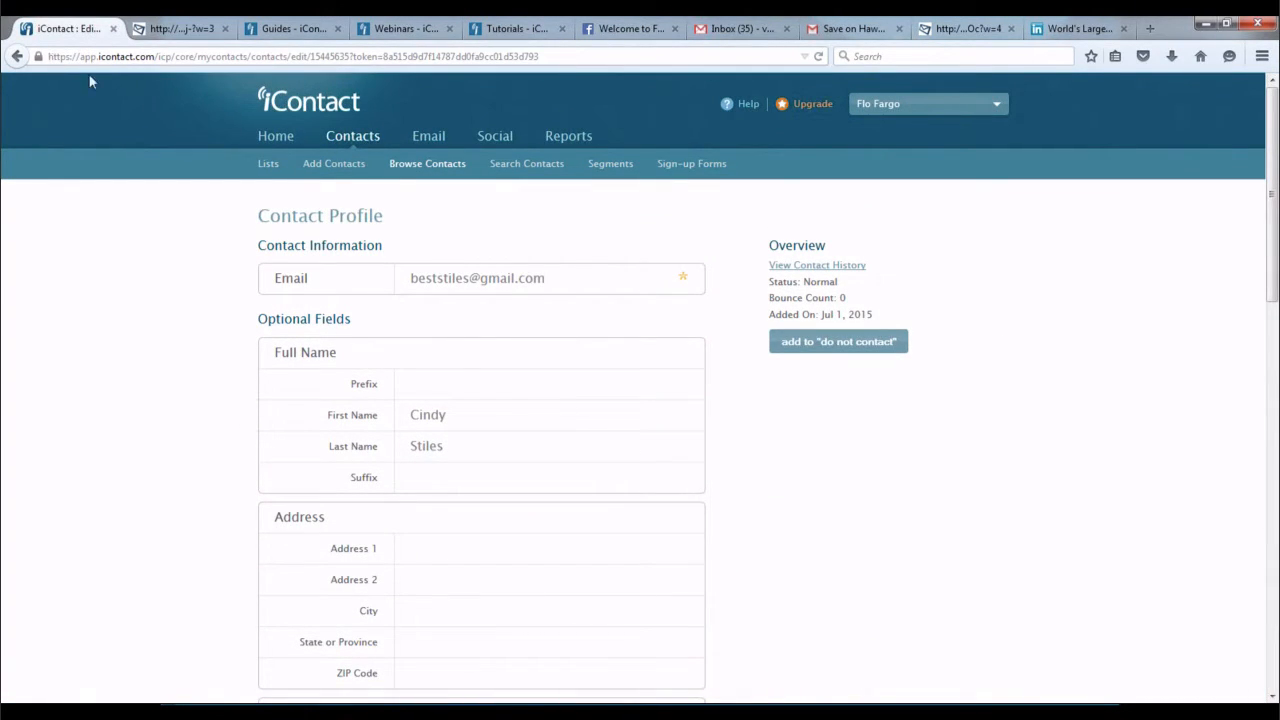
- Return to Browse Contacts to find the contact history option, and review the quick and advanced search fields in Search Contacts
{"action": "left_click", "coordinate": [448, 177]}
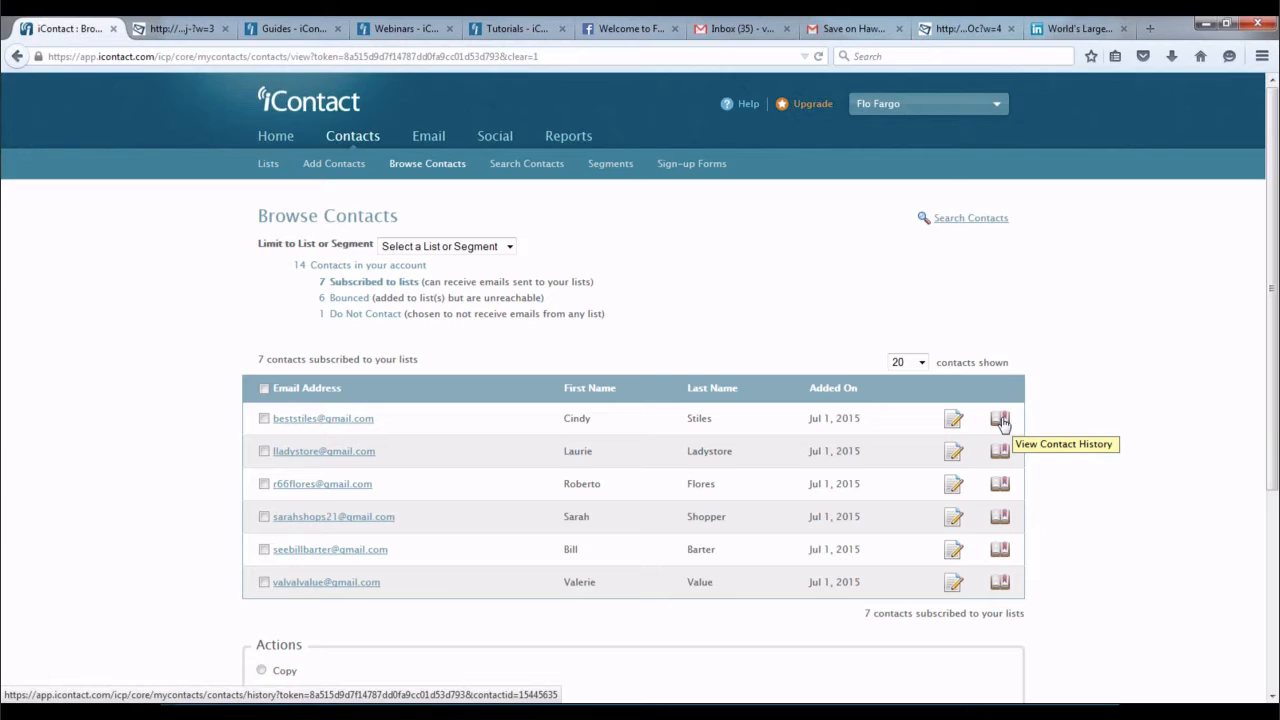
{"action": "left_click", "coordinate": [531, 170]}
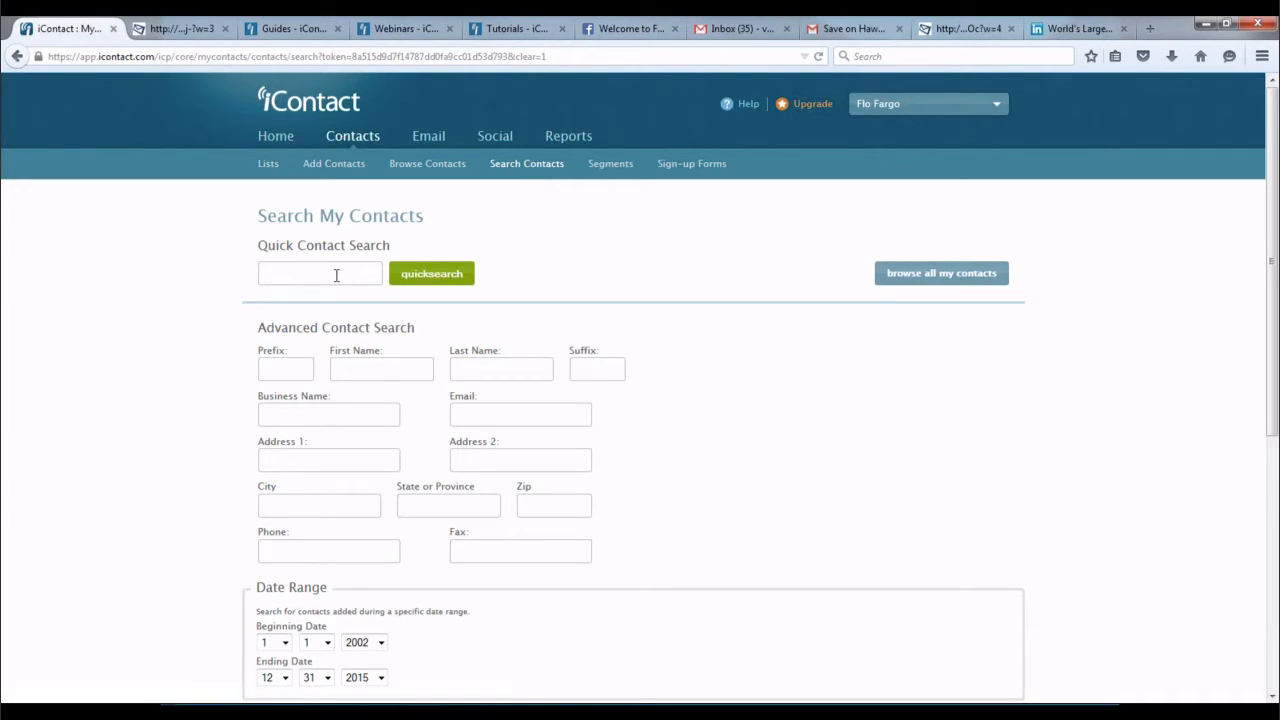
{"action": "scroll", "coordinate": [336, 275], "scroll_direction": "down", "scroll_amount": 2}
{"action": "scroll", "coordinate": [336, 275], "scroll_direction": "up", "scroll_amount": 2}
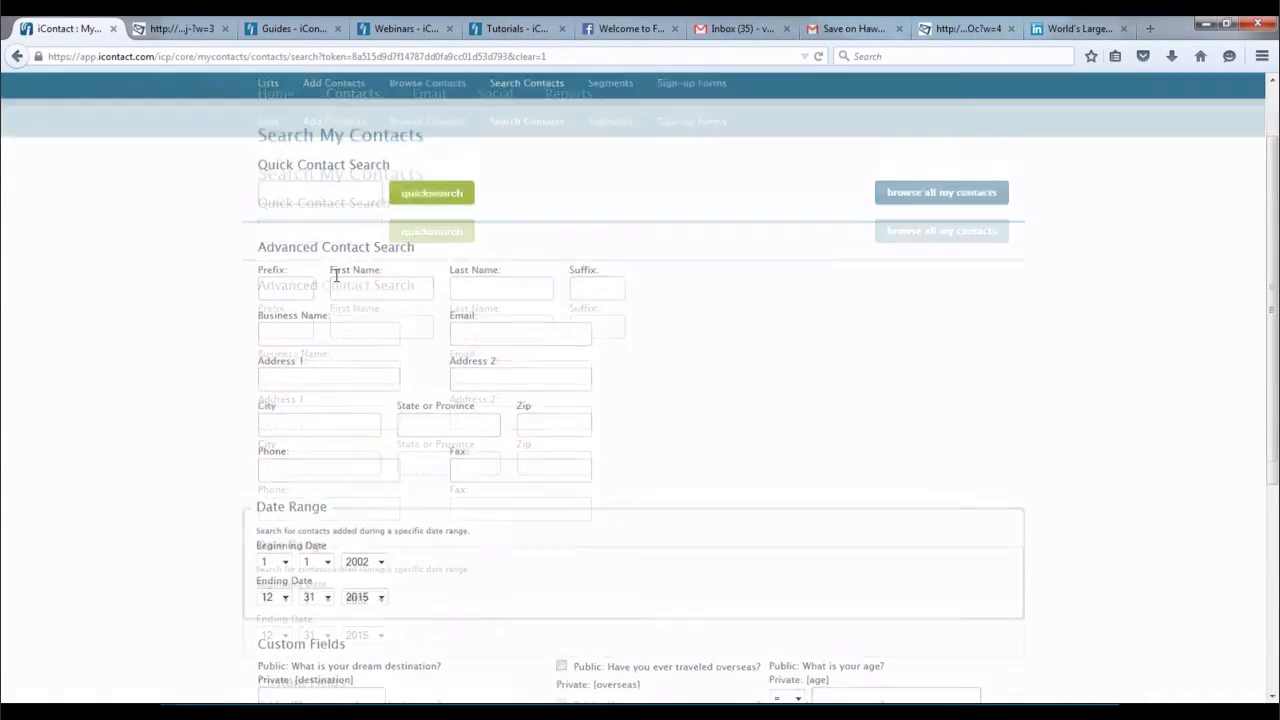
- View the My Segments page, and review the Facebook and HTML forms on the Sign-up Forms page
{"action": "left_click", "coordinate": [617, 171]}
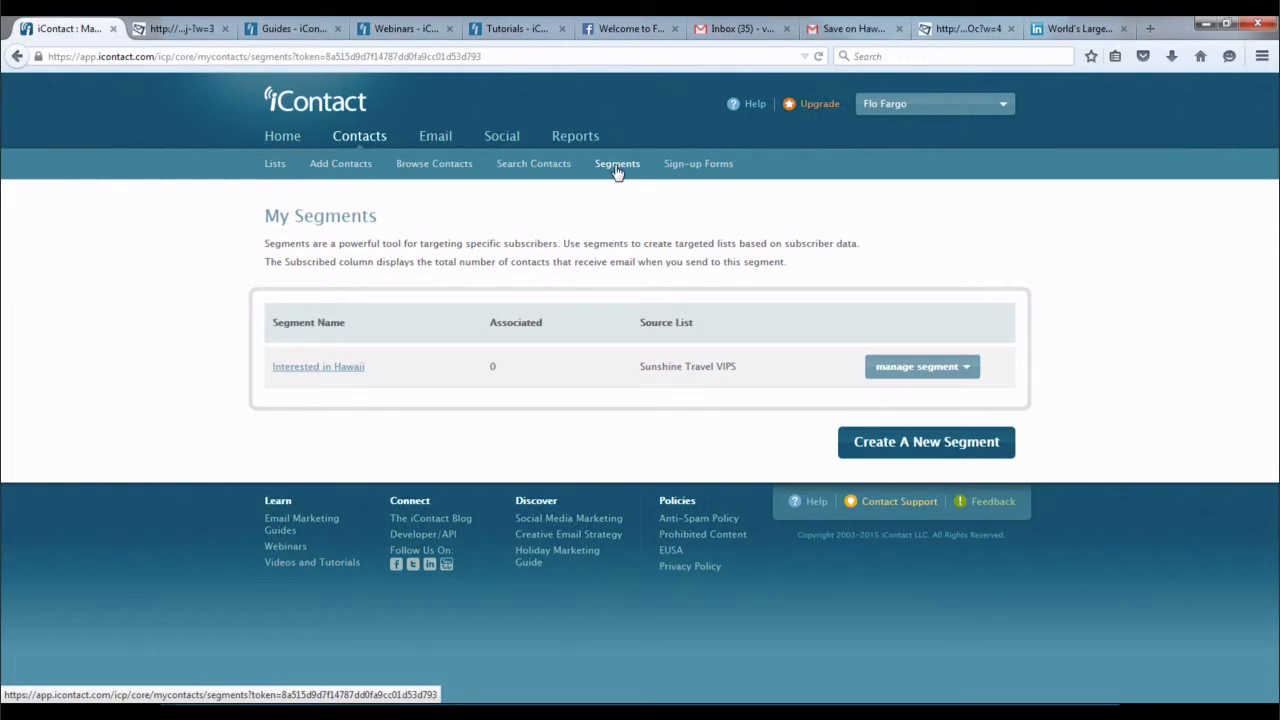
{"action": "left_click", "coordinate": [697, 170]}
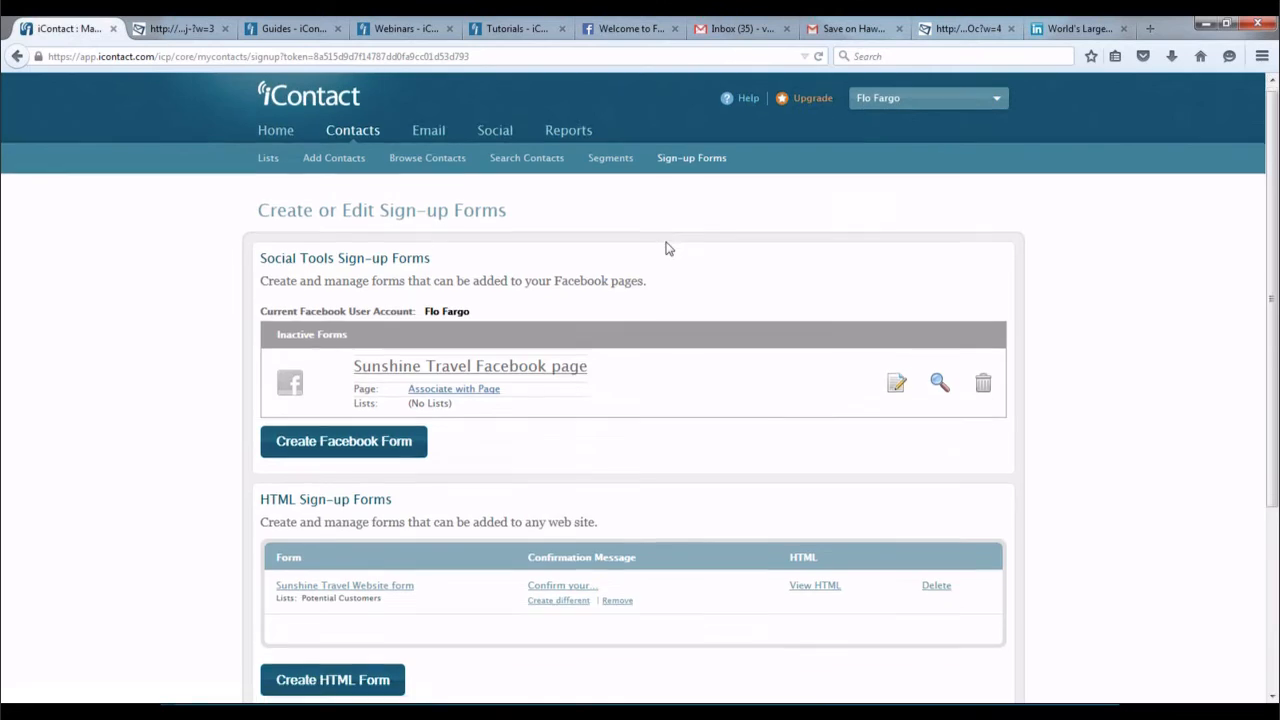
{"action": "scroll", "coordinate": [668, 248], "scroll_direction": "down", "scroll_amount": 2}
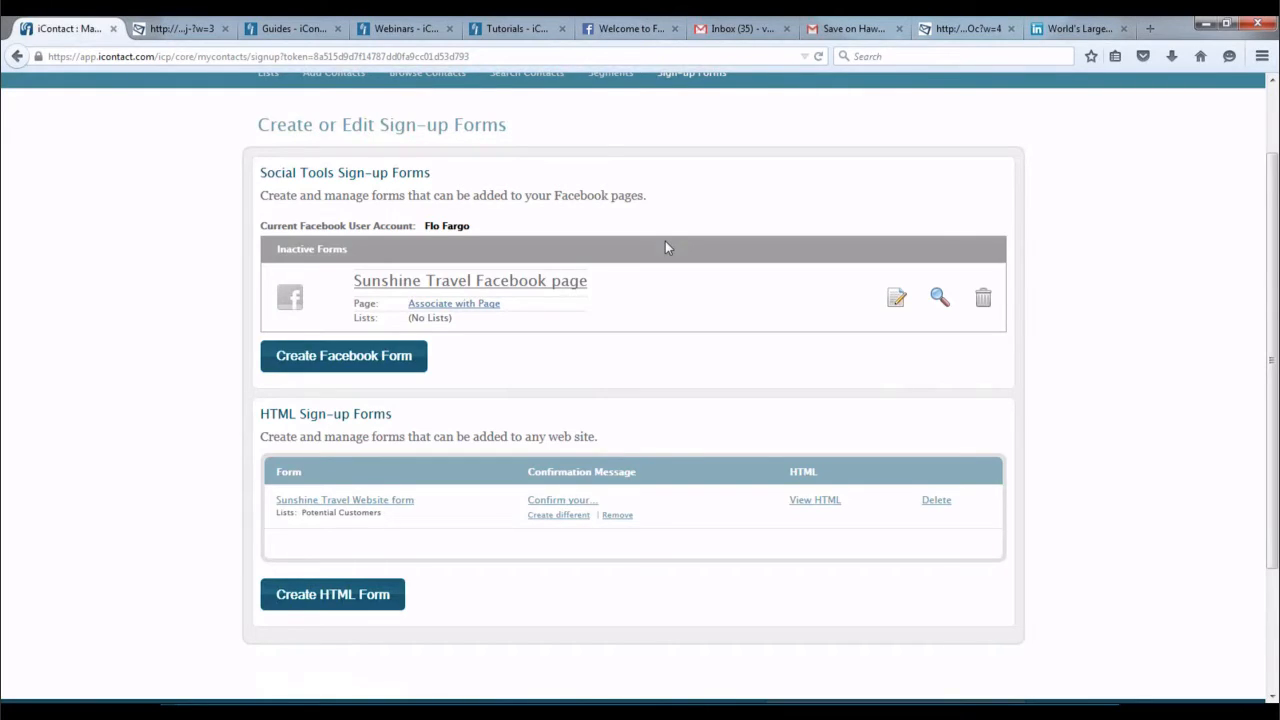
{"action": "scroll", "coordinate": [746, 240], "scroll_direction": "up", "scroll_amount": 2}
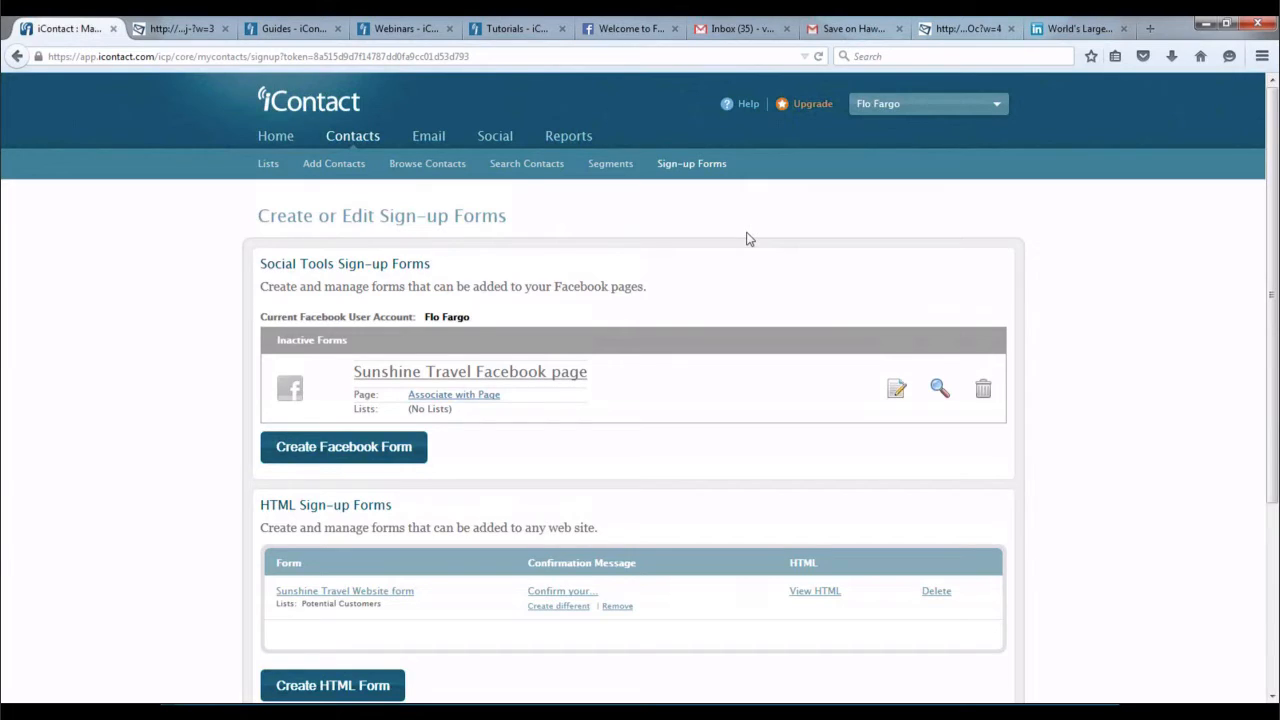
- Go to the Email section, open the message creation page and choose MessageBuilder to view its template selection
{"action": "left_click", "coordinate": [443, 142]}
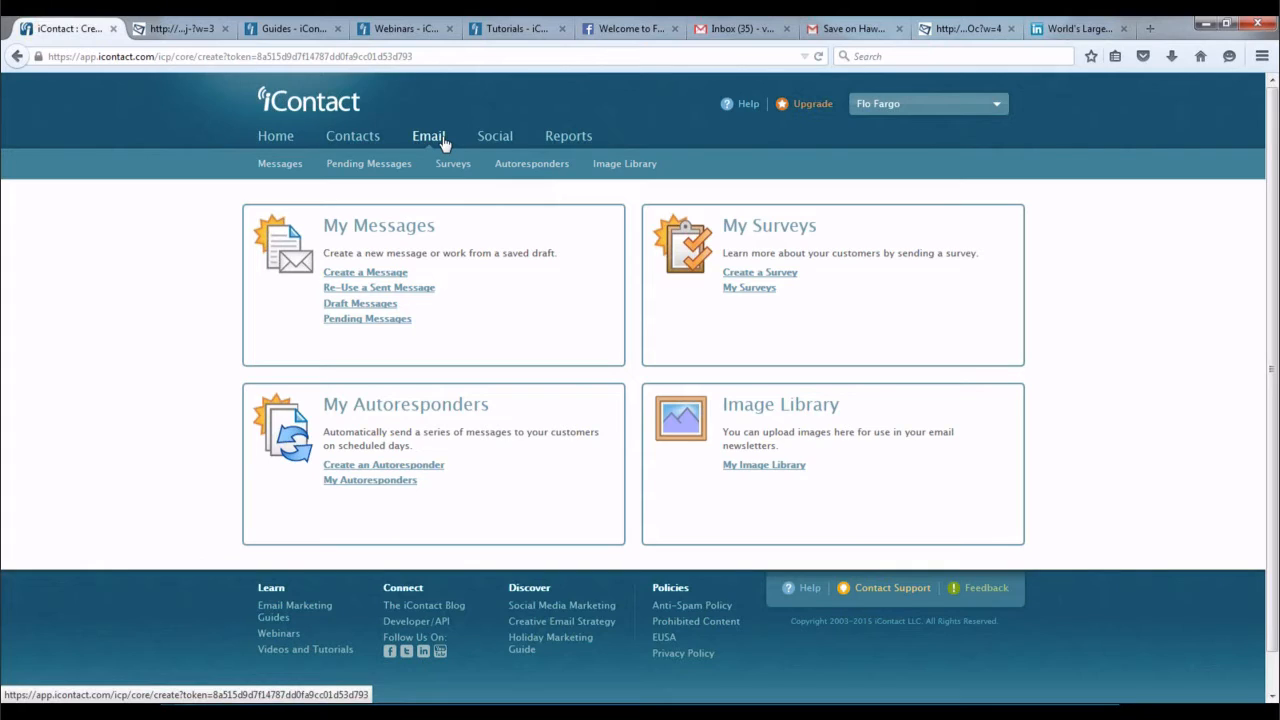
{"action": "left_click", "coordinate": [365, 273]}
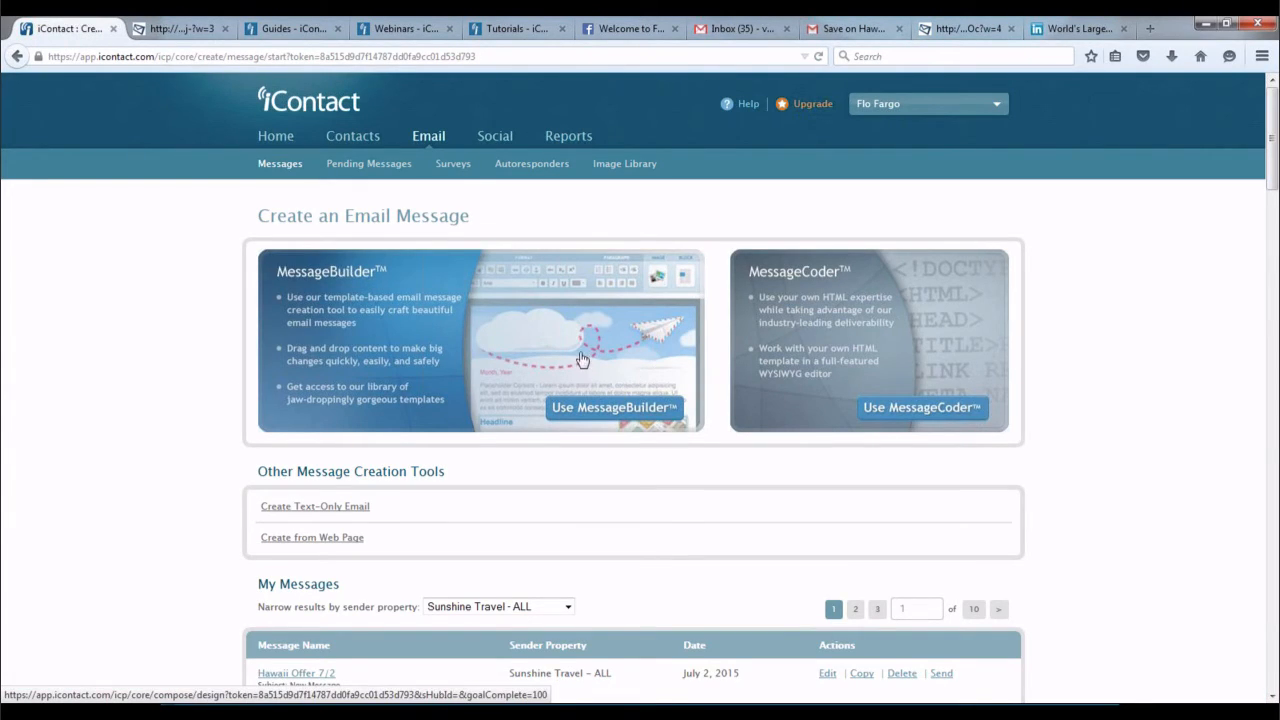
{"action": "scroll", "coordinate": [565, 272], "scroll_direction": "down", "scroll_amount": 2}
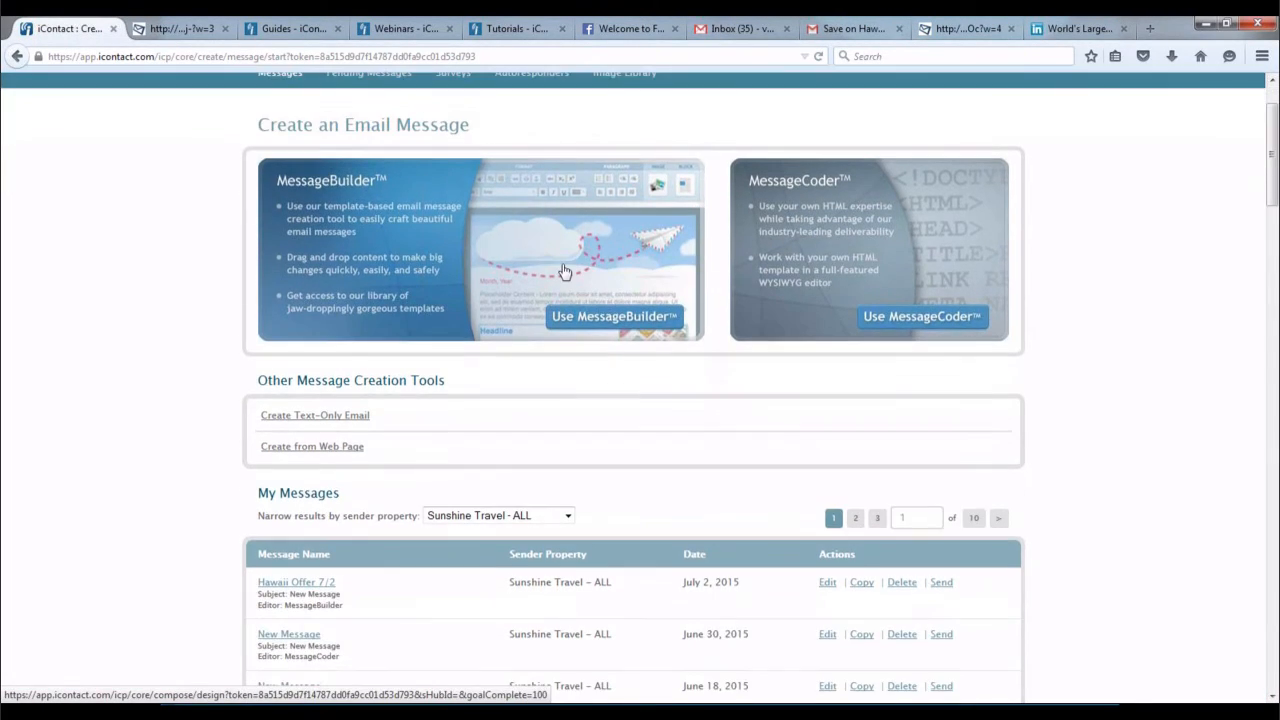
{"action": "left_click", "coordinate": [565, 272]}
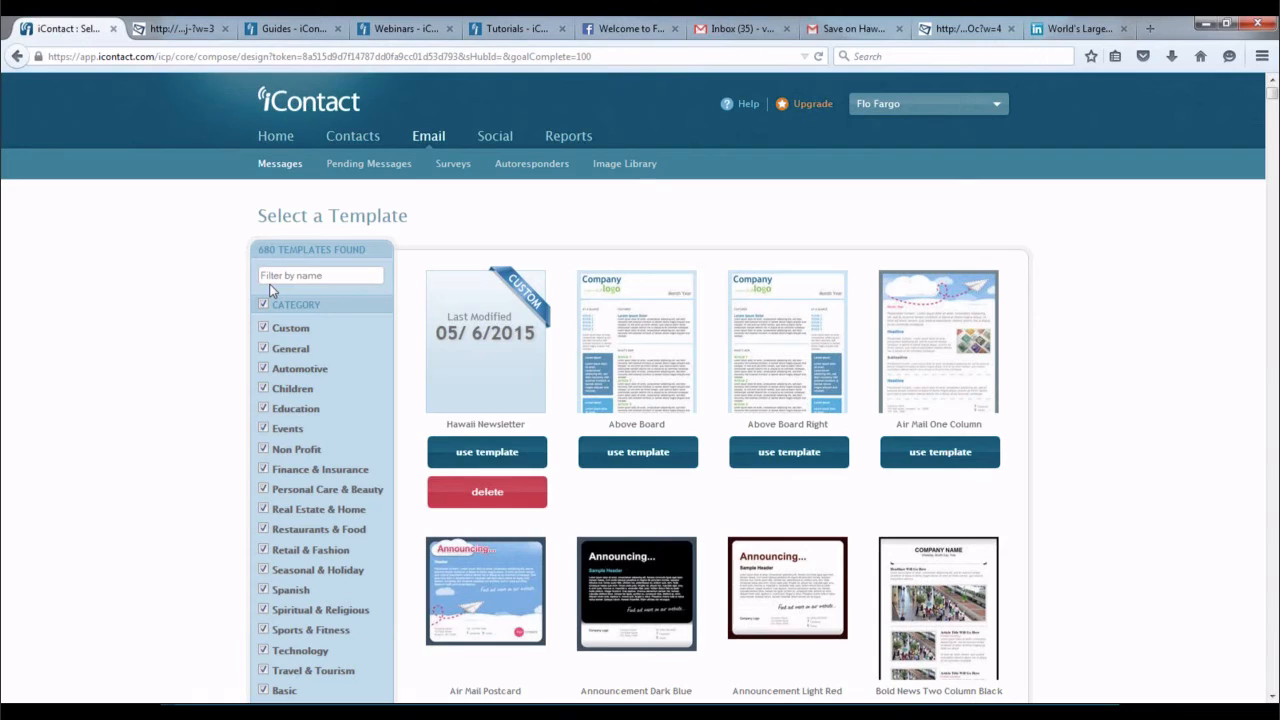
- Filter the message templates to the Basic category only, and reselect all categories
{"action": "scroll", "coordinate": [269, 289], "scroll_direction": "down", "scroll_amount": 2}
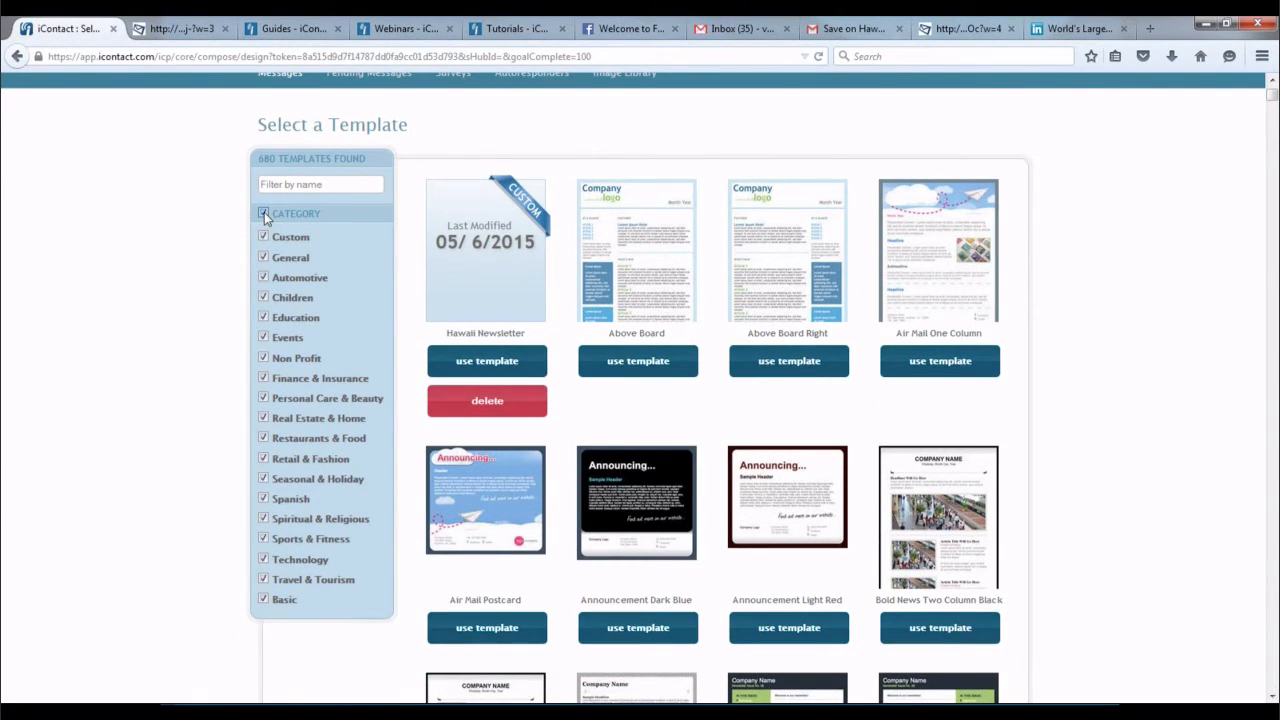
{"action": "left_click", "coordinate": [264, 213]}
{"action": "left_click", "coordinate": [263, 600]}
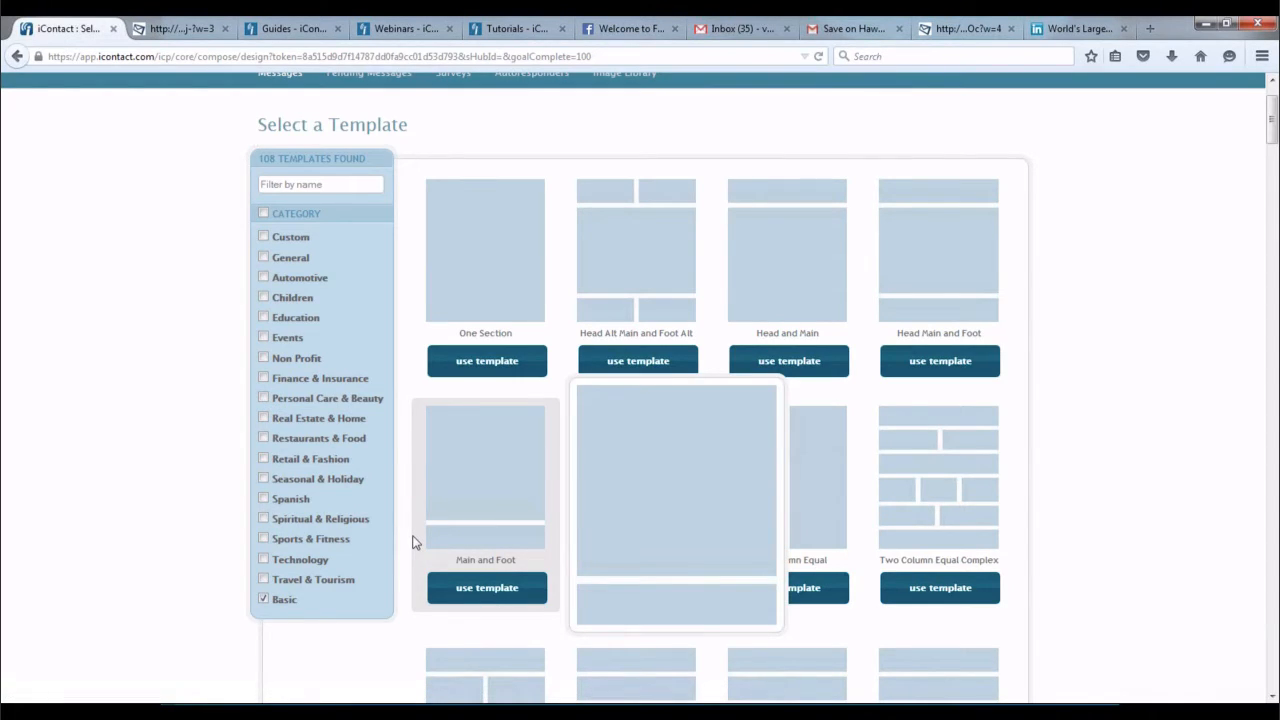
{"action": "left_click", "coordinate": [264, 213]}
{"action": "scroll", "coordinate": [400, 145], "scroll_direction": "up", "scroll_amount": 2}
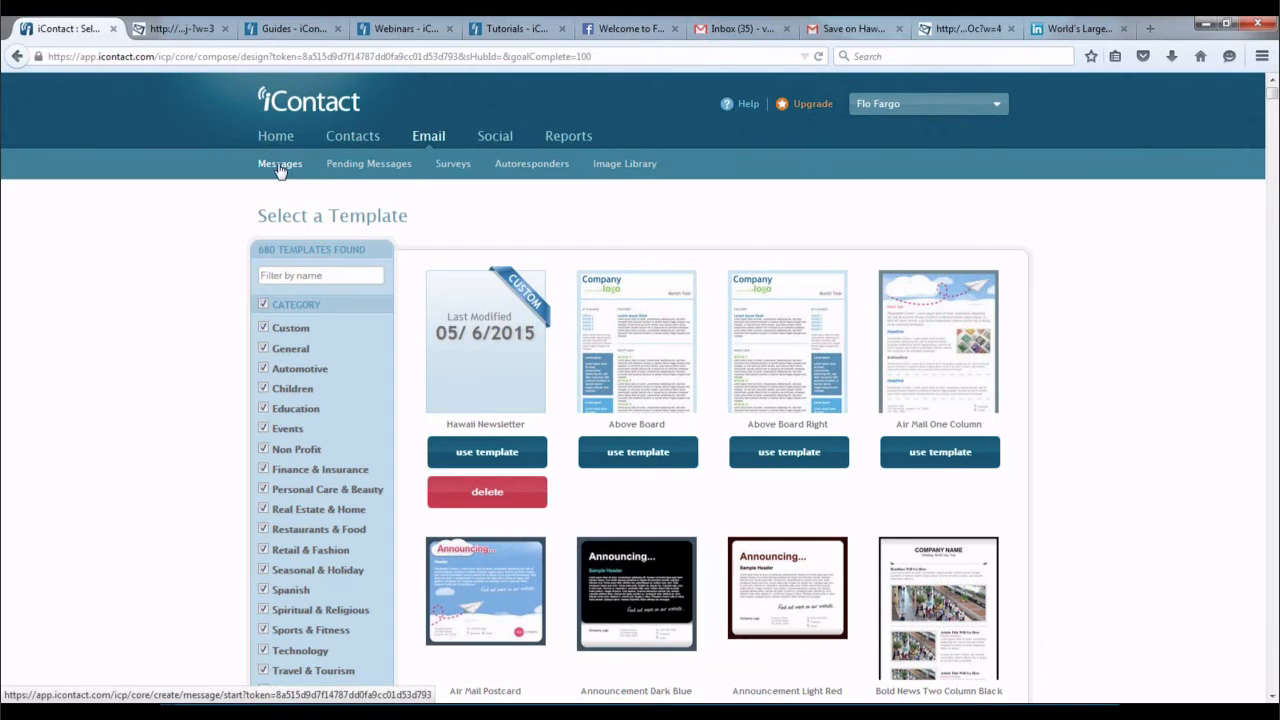
- Start a new message in MessageCoder, and return to the message creation page to review the other creation tools
{"action": "left_click", "coordinate": [280, 166]}
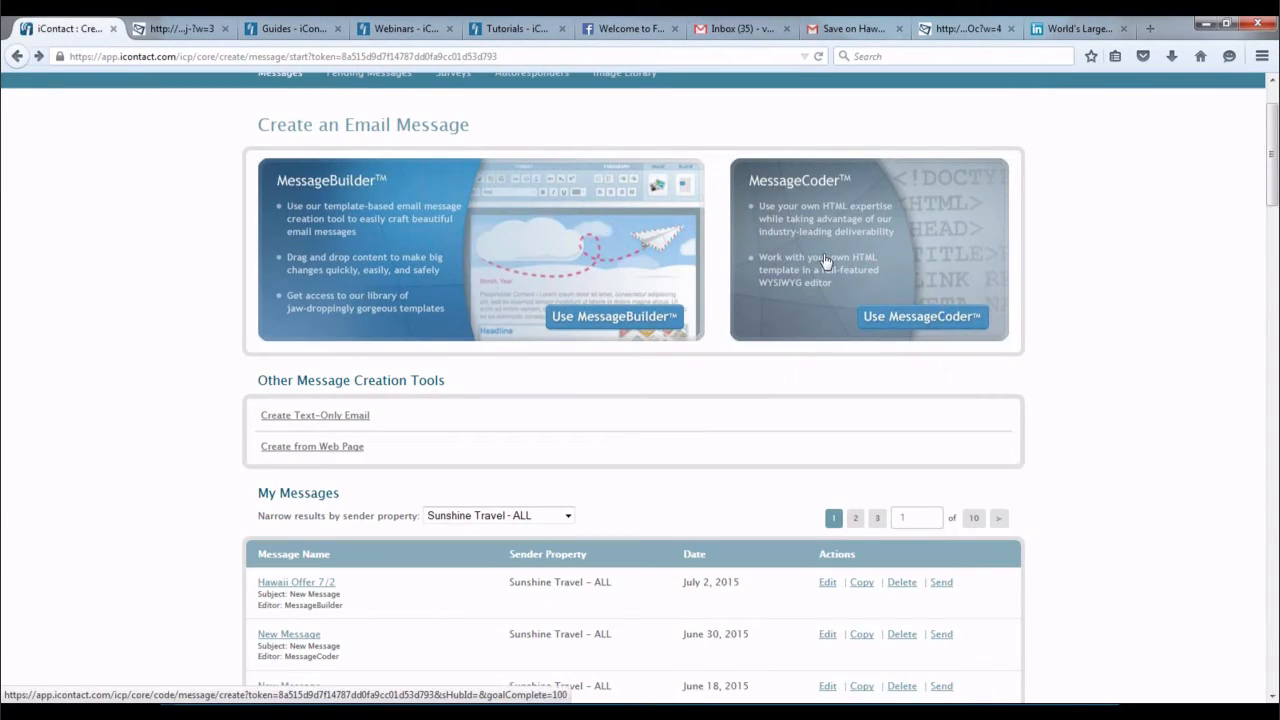
{"action": "left_click", "coordinate": [831, 250]}
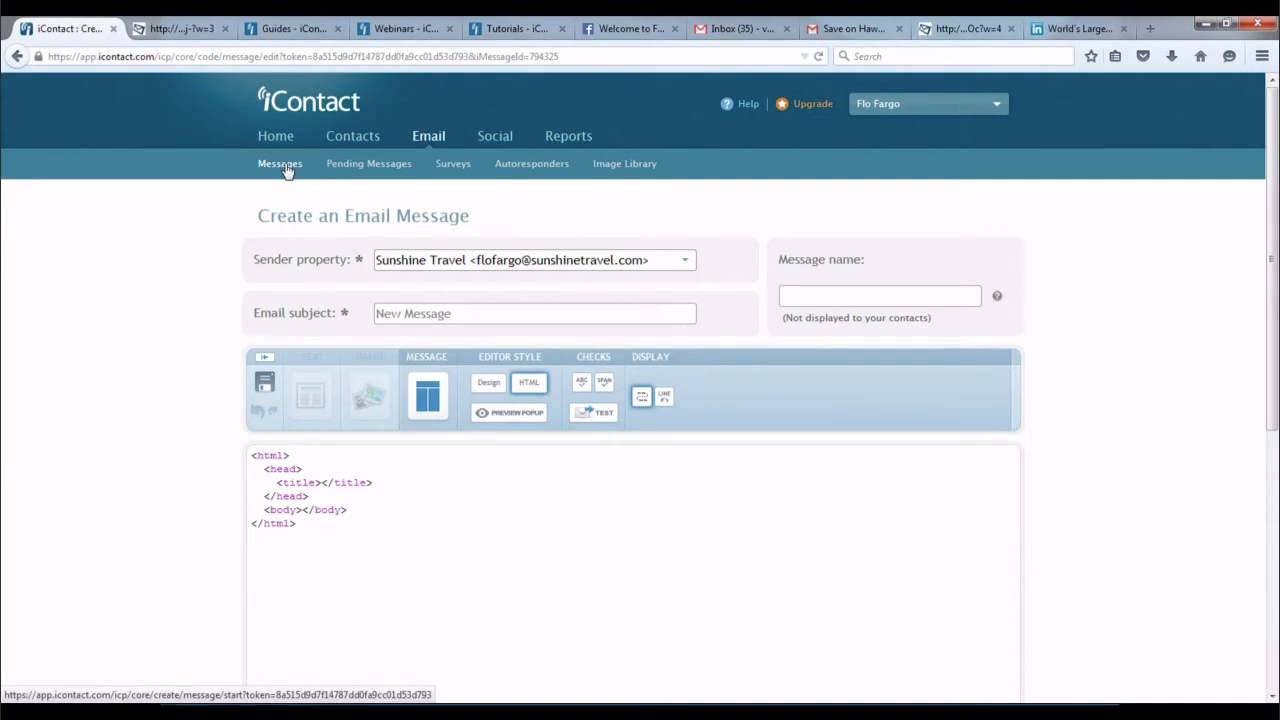
{"action": "left_click", "coordinate": [434, 145]}
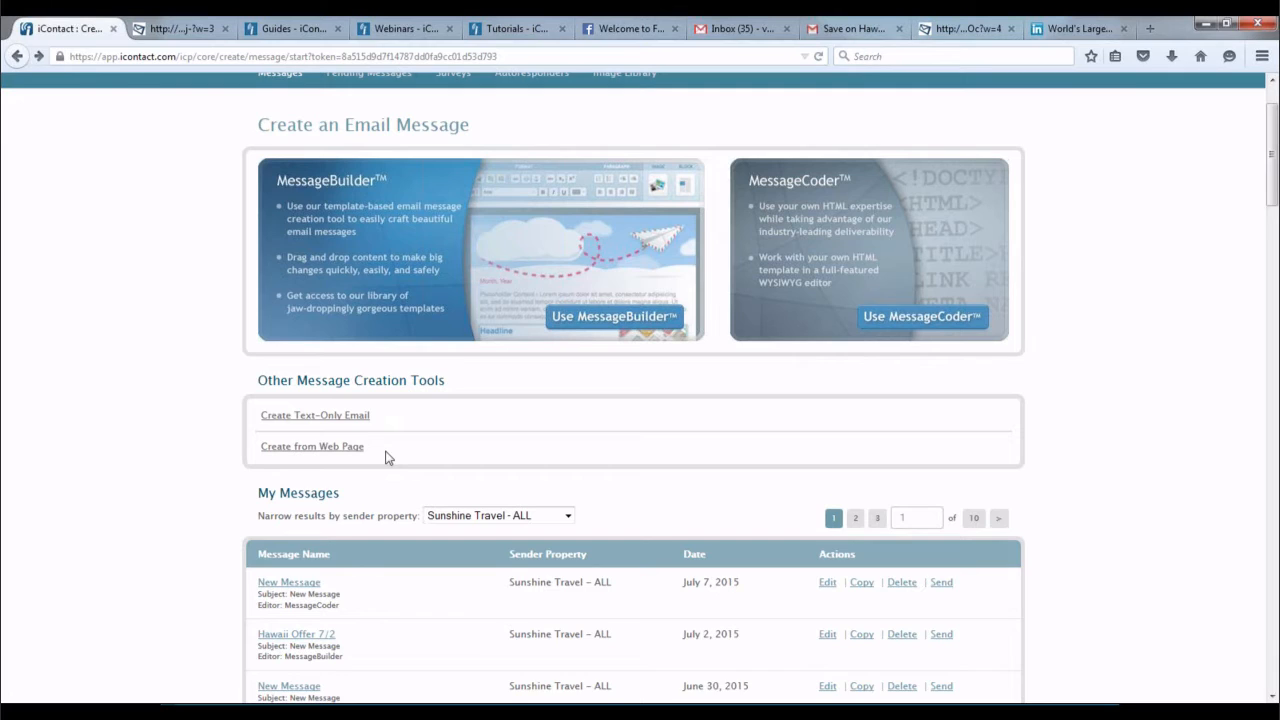
{"action": "scroll", "coordinate": [388, 457], "scroll_direction": "up", "scroll_amount": 2}
{"action": "scroll", "coordinate": [388, 457], "scroll_direction": "down", "scroll_amount": 1}
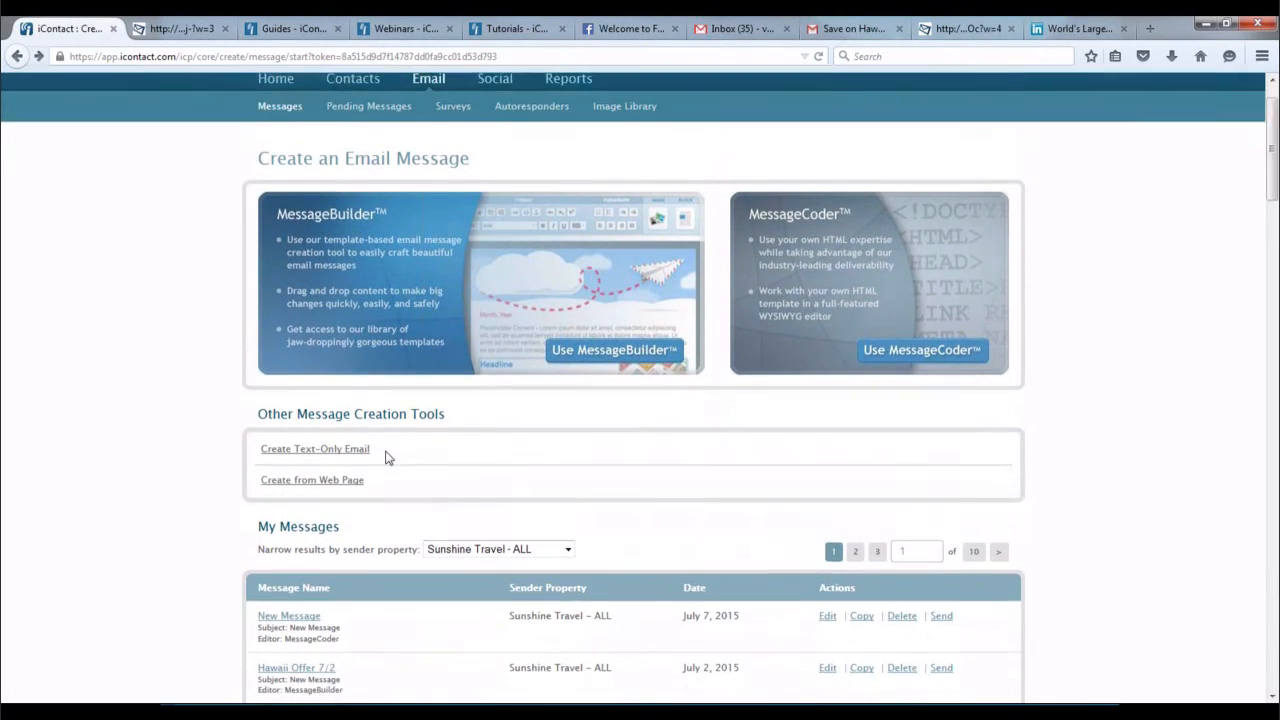
{"action": "scroll", "coordinate": [388, 457], "scroll_direction": "up", "scroll_amount": 1}
- Look through the My Surveys, My Autoresponders and Image Library pages of the Email section
{"action": "left_click", "coordinate": [450, 170]}
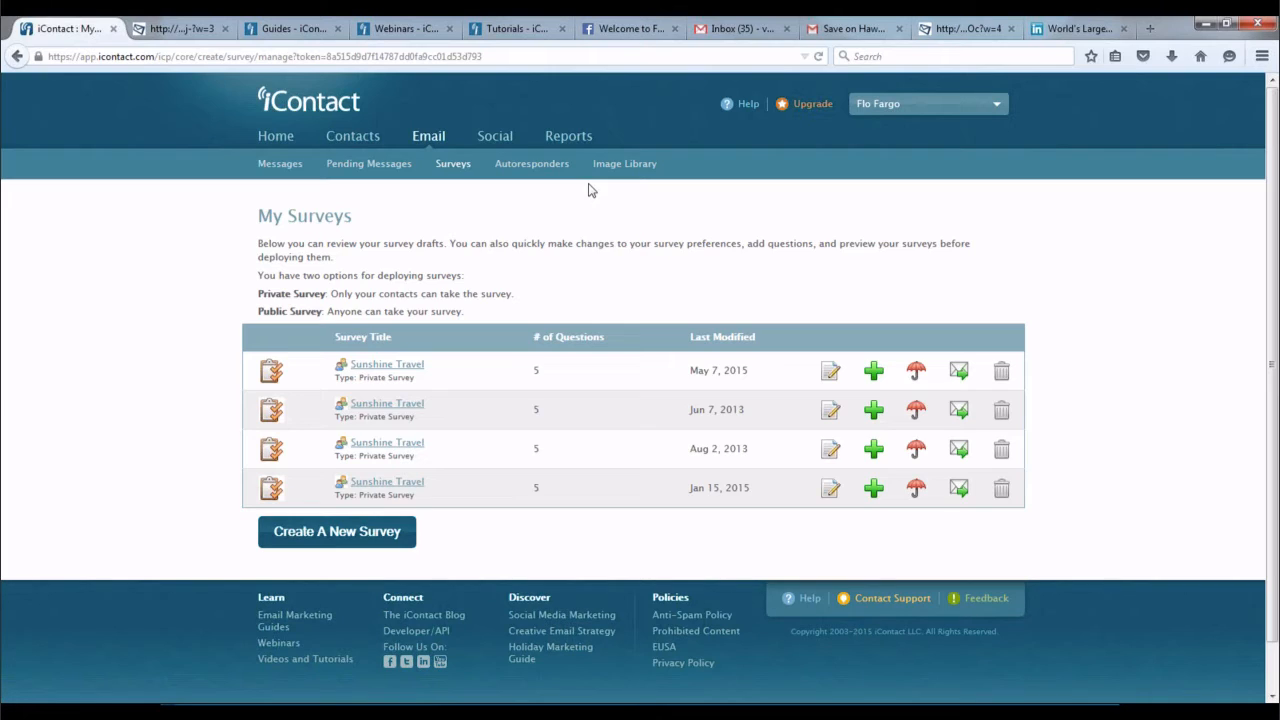
{"action": "left_click", "coordinate": [513, 170]}
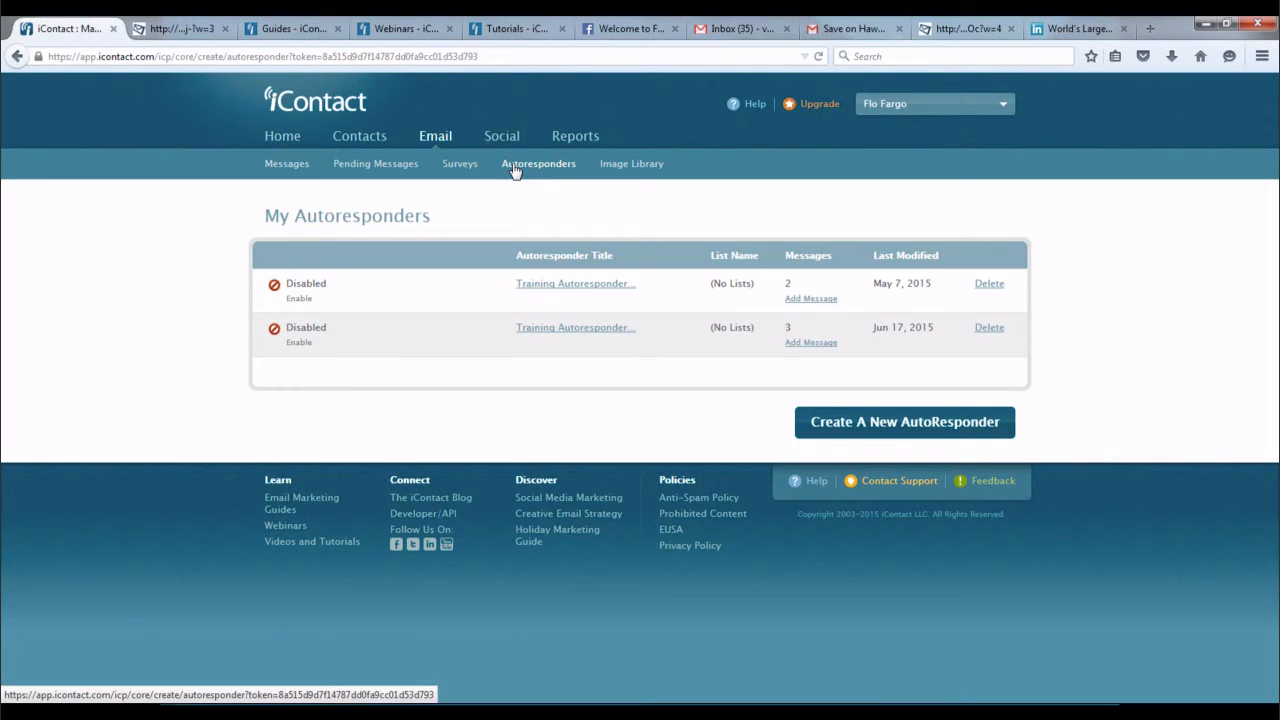
{"action": "left_click", "coordinate": [633, 168]}
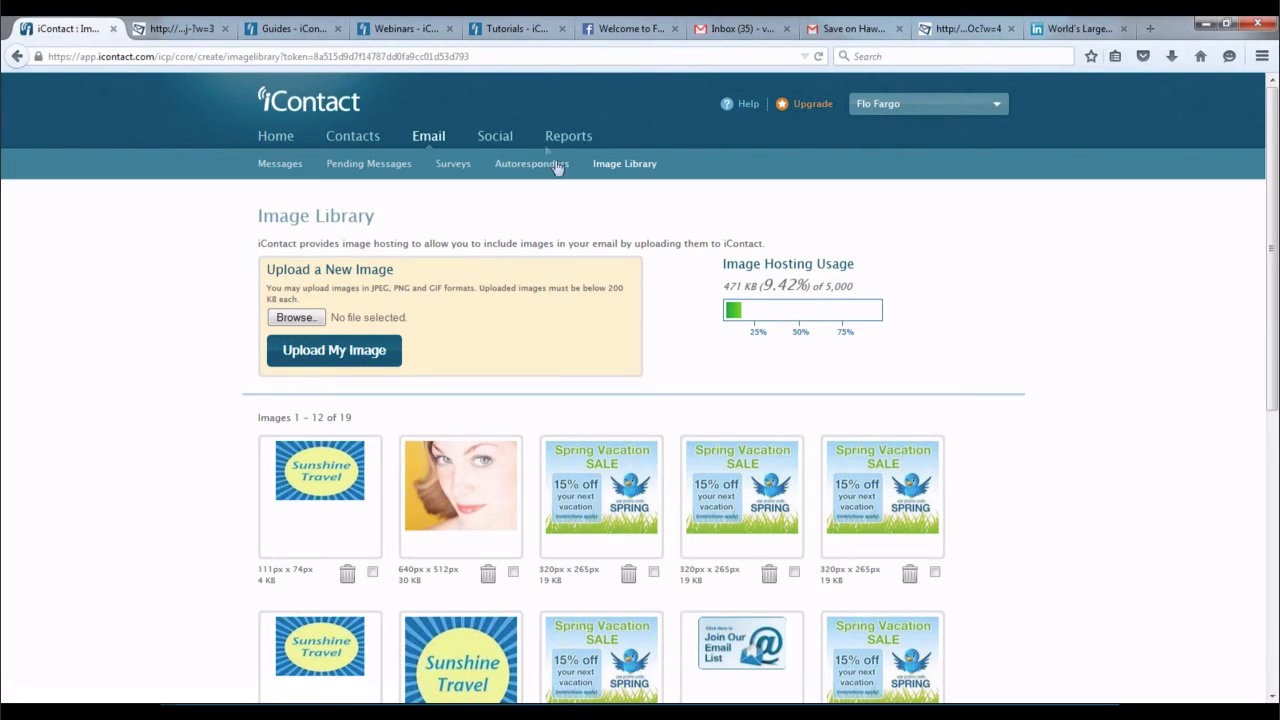
- Open the Social section, look at the Twitter and LinkedIn profiles, and review the Facebook message composer and posted messages
{"action": "left_click", "coordinate": [493, 138]}
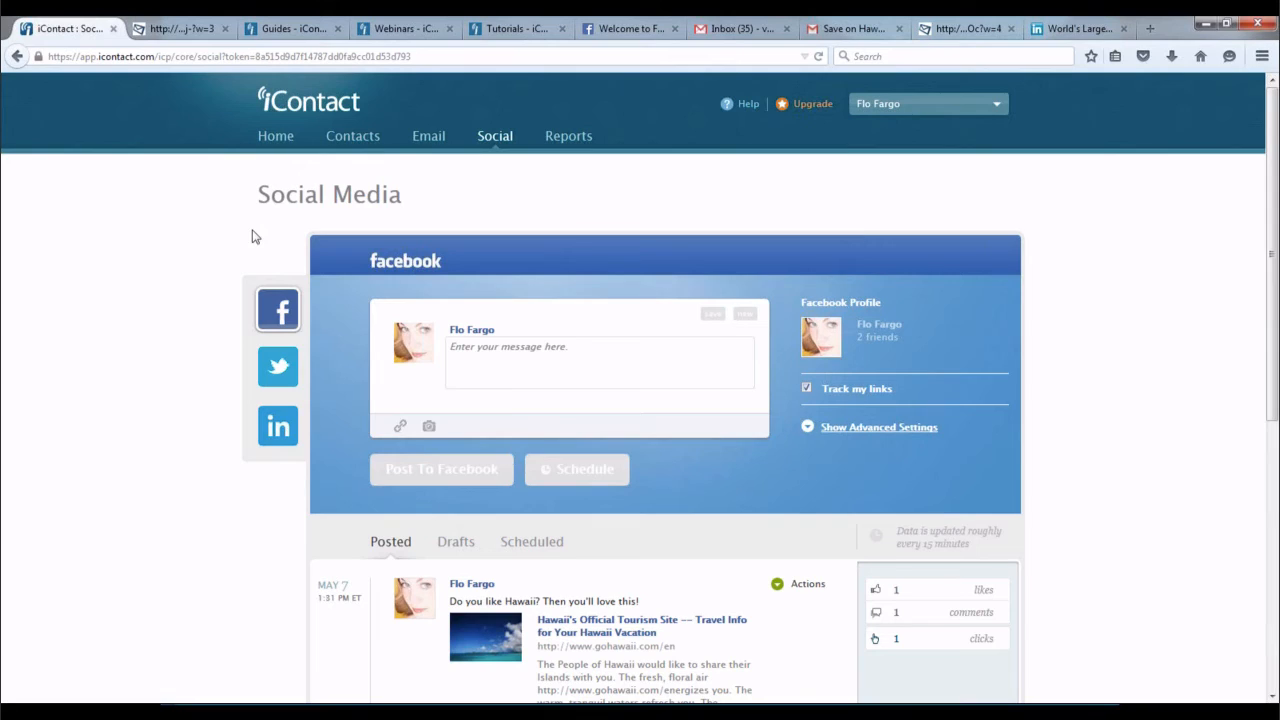
{"action": "left_click", "coordinate": [276, 366]}
{"action": "left_click", "coordinate": [266, 427]}
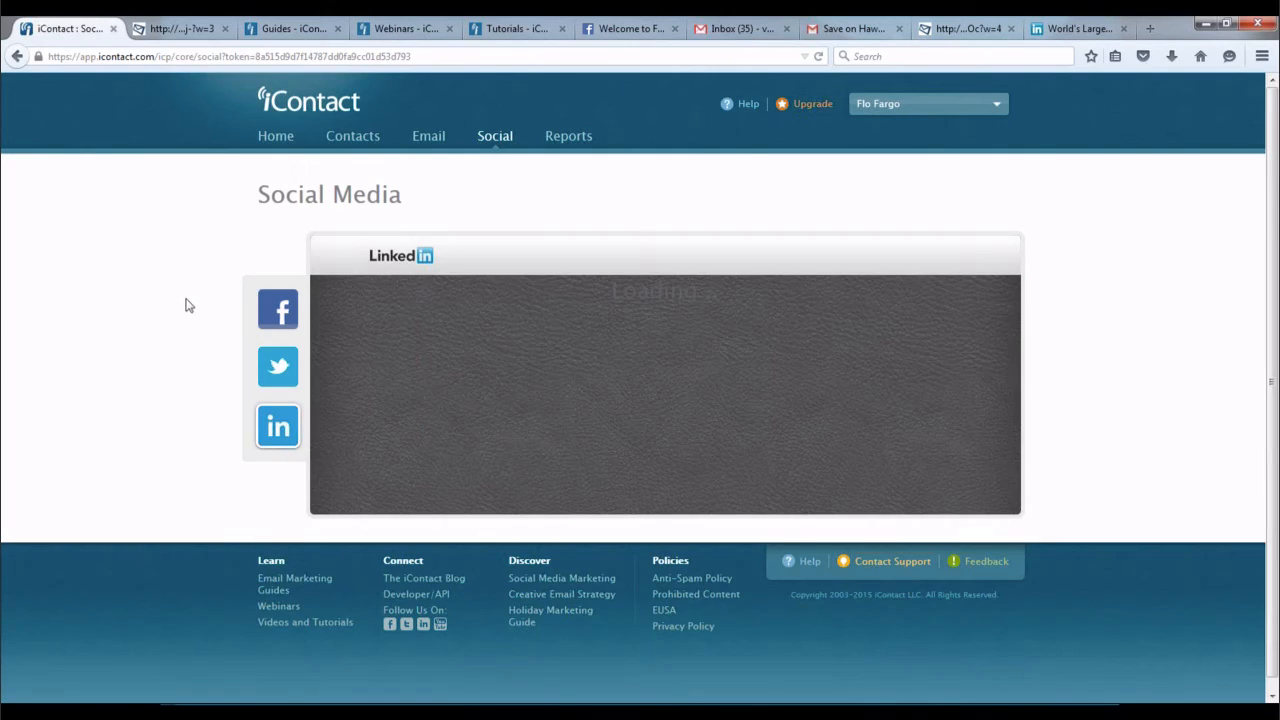
{"action": "left_click", "coordinate": [276, 311]}
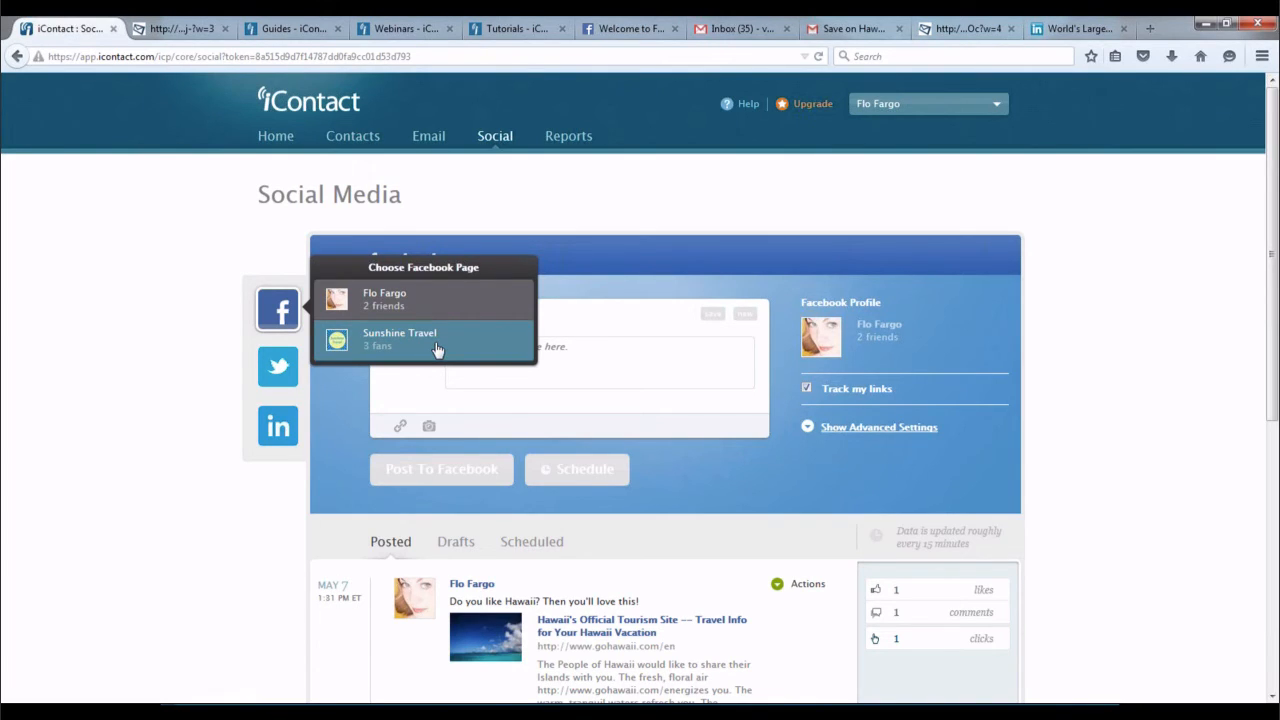
{"action": "left_click", "coordinate": [614, 358]}
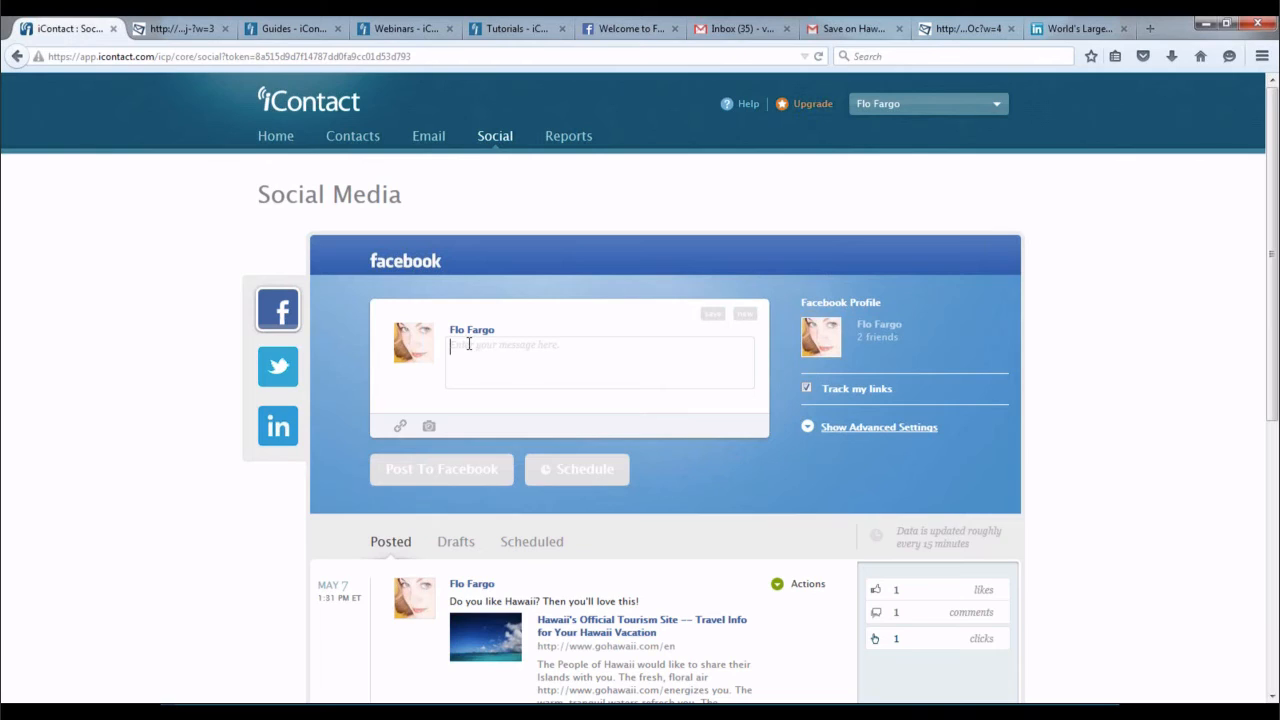
{"action": "scroll", "coordinate": [468, 343], "scroll_direction": "down", "scroll_amount": 2}
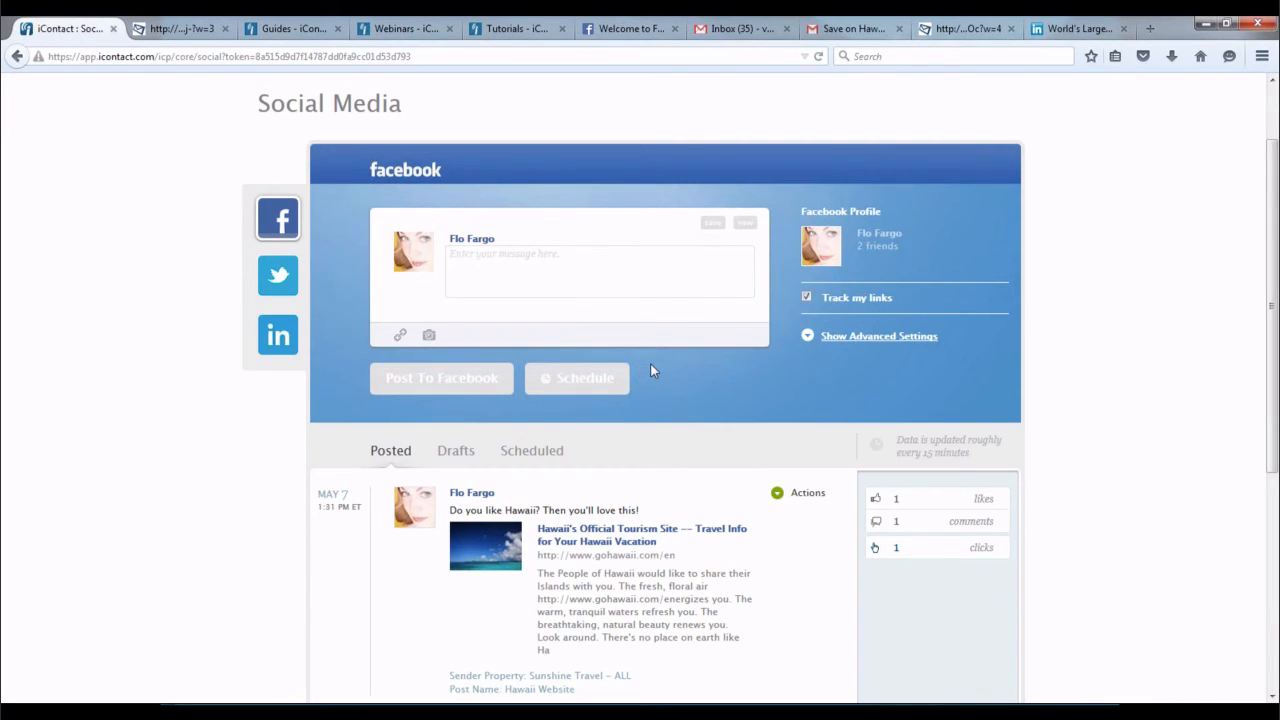
{"action": "scroll", "coordinate": [650, 368], "scroll_direction": "down", "scroll_amount": 3}
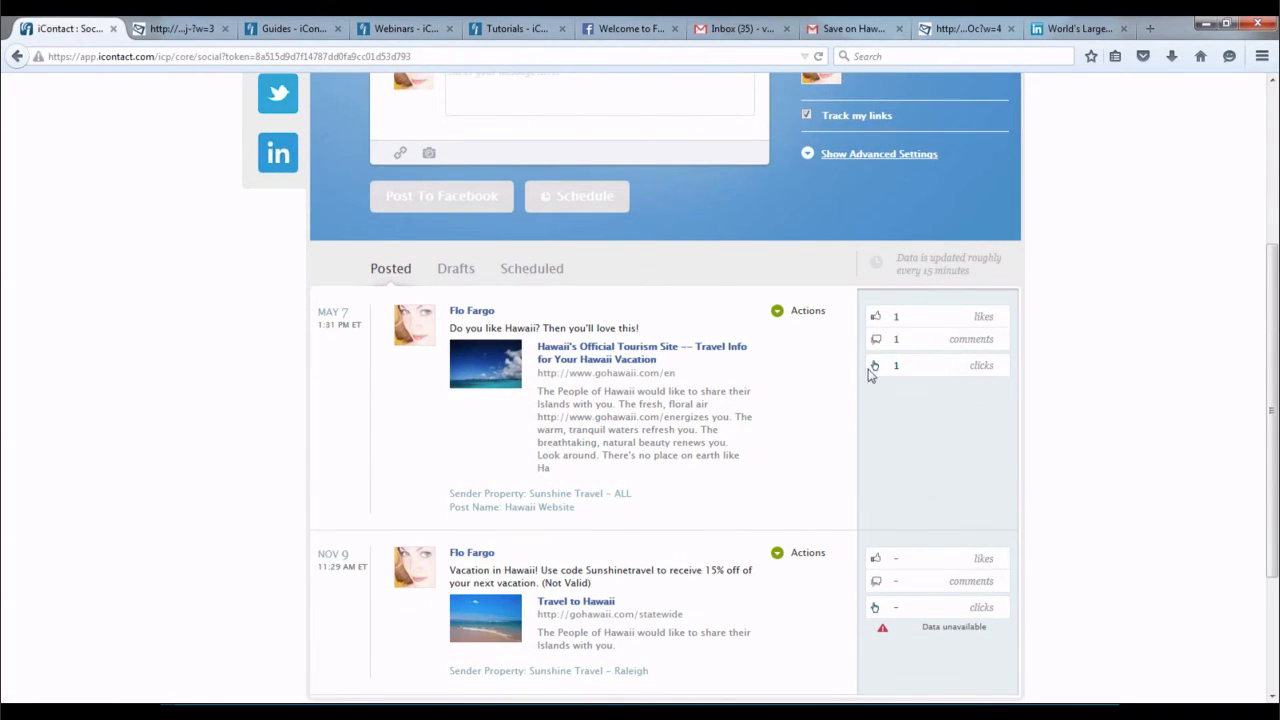
- Review the message composer and the statistics of posted messages for the LinkedIn profile, followed by the Twitter profile
{"action": "left_click", "coordinate": [262, 158]}
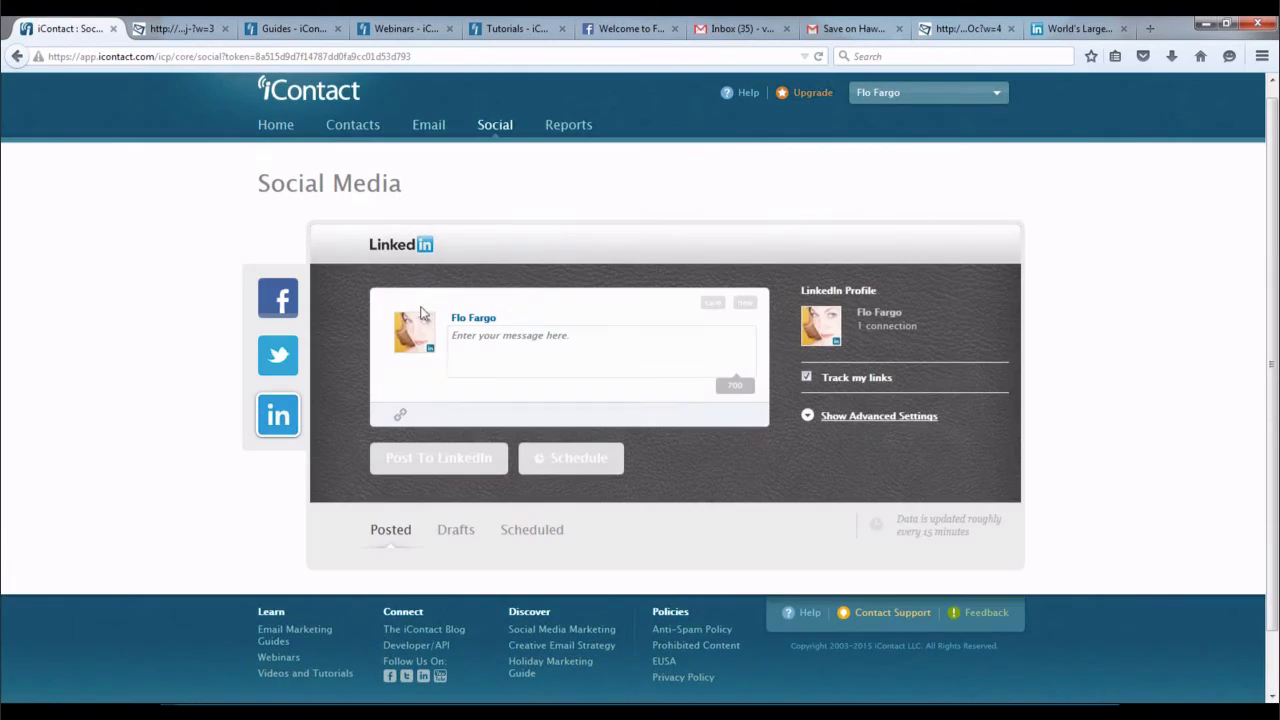
{"action": "scroll", "coordinate": [862, 527], "scroll_direction": "down", "scroll_amount": 3}
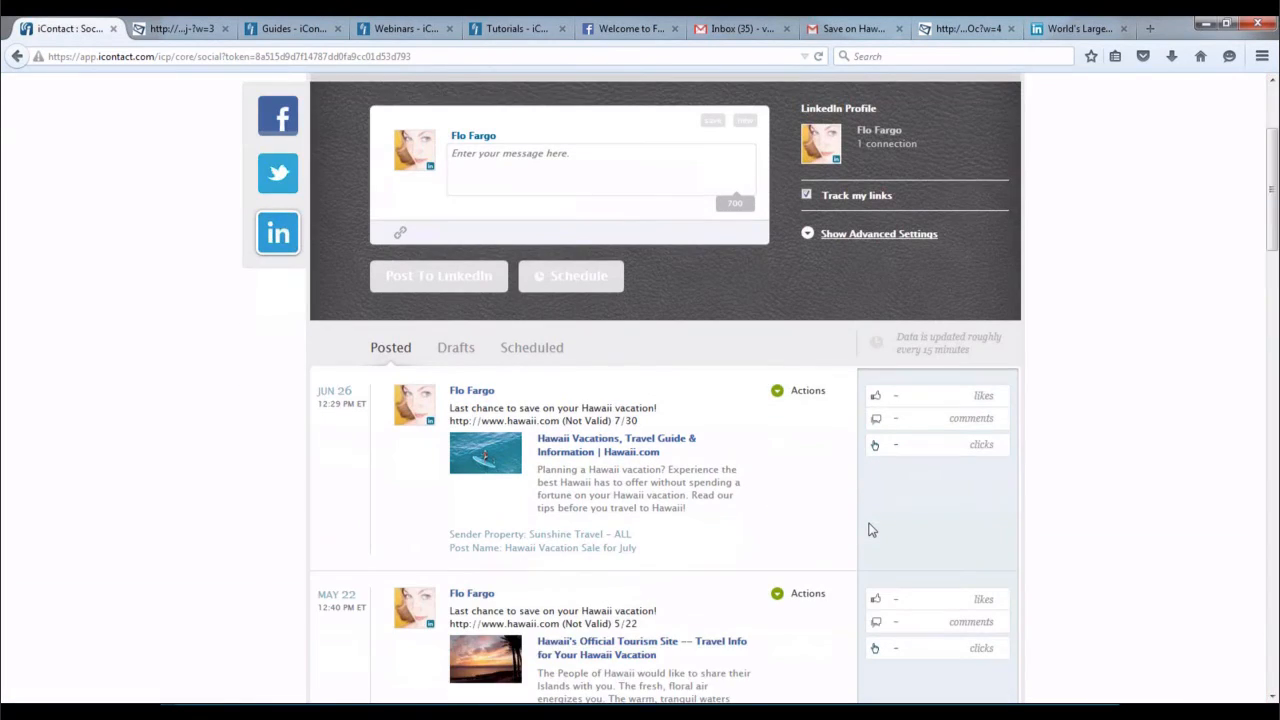
{"action": "scroll", "coordinate": [851, 507], "scroll_direction": "up", "scroll_amount": 3}
{"action": "left_click", "coordinate": [278, 355]}
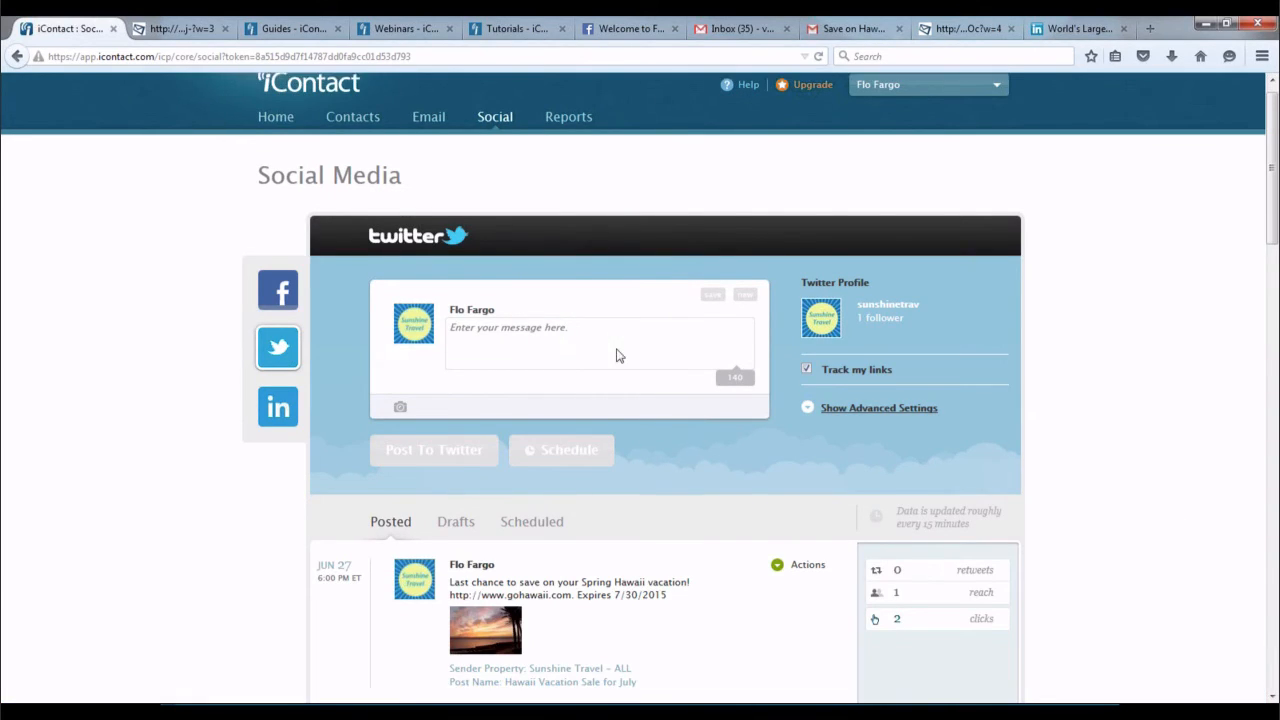
{"action": "scroll", "coordinate": [890, 390], "scroll_direction": "down", "scroll_amount": 3}
{"action": "mouse_move", "coordinate": [878, 425]}
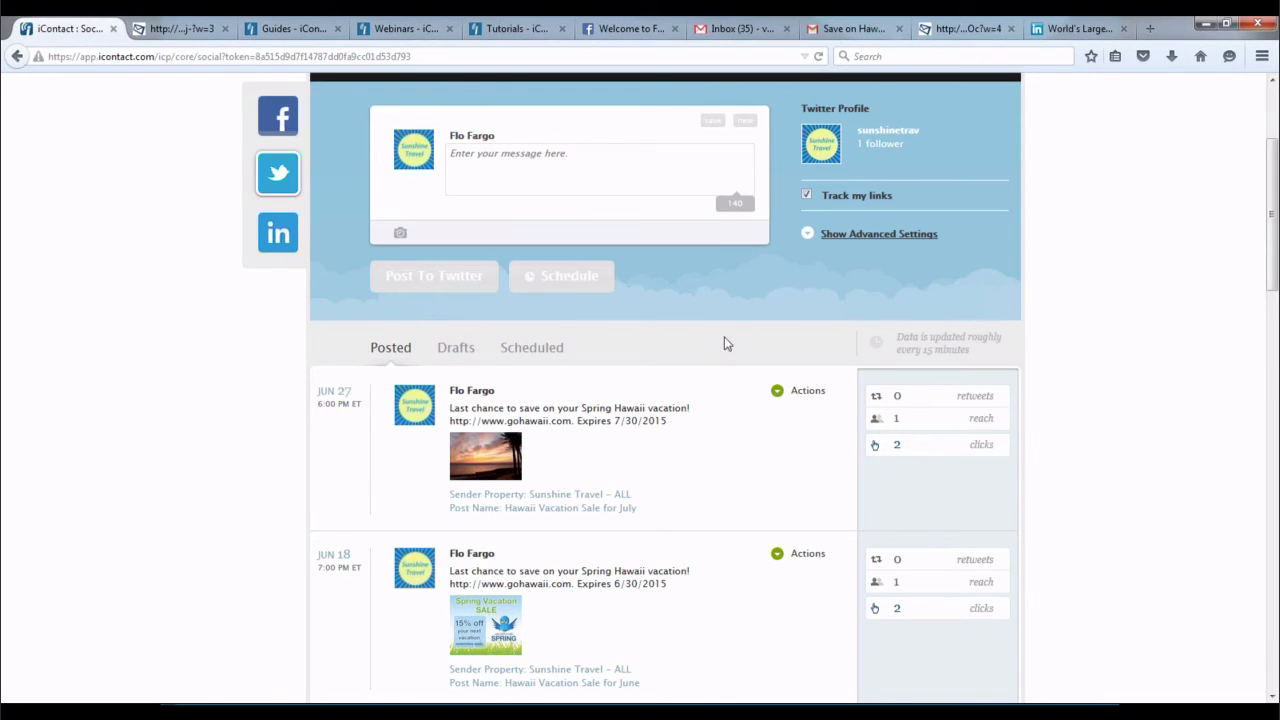
{"action": "scroll", "coordinate": [712, 352], "scroll_direction": "up", "scroll_amount": 3}
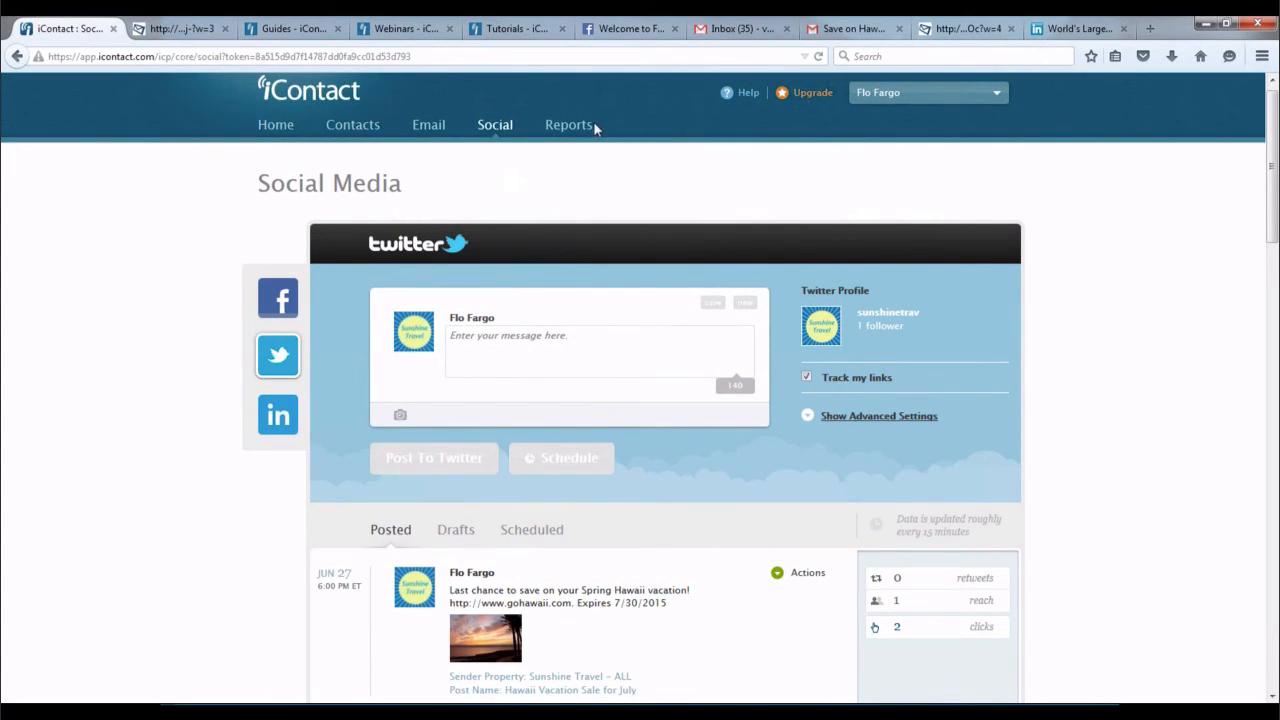
- Go to the Reports section and examine the message charts on the Tracking Dashboard
{"action": "left_click", "coordinate": [571, 136]}
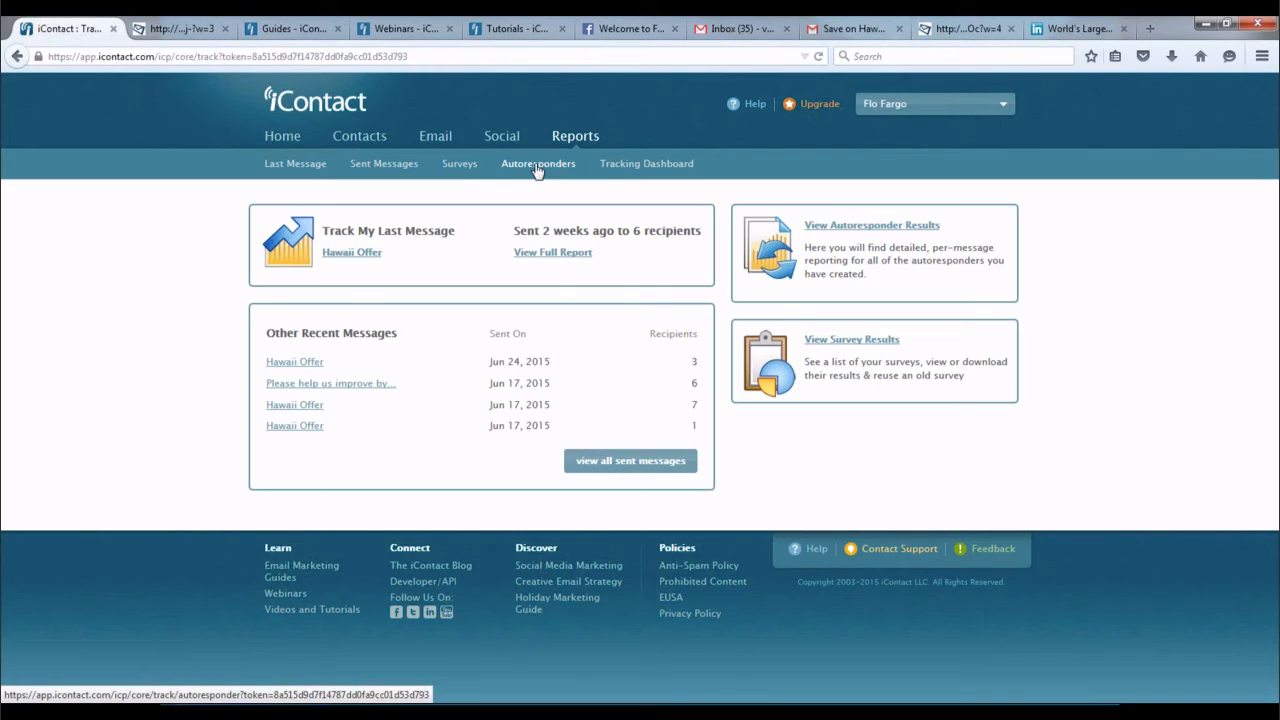
{"action": "left_click", "coordinate": [642, 171]}
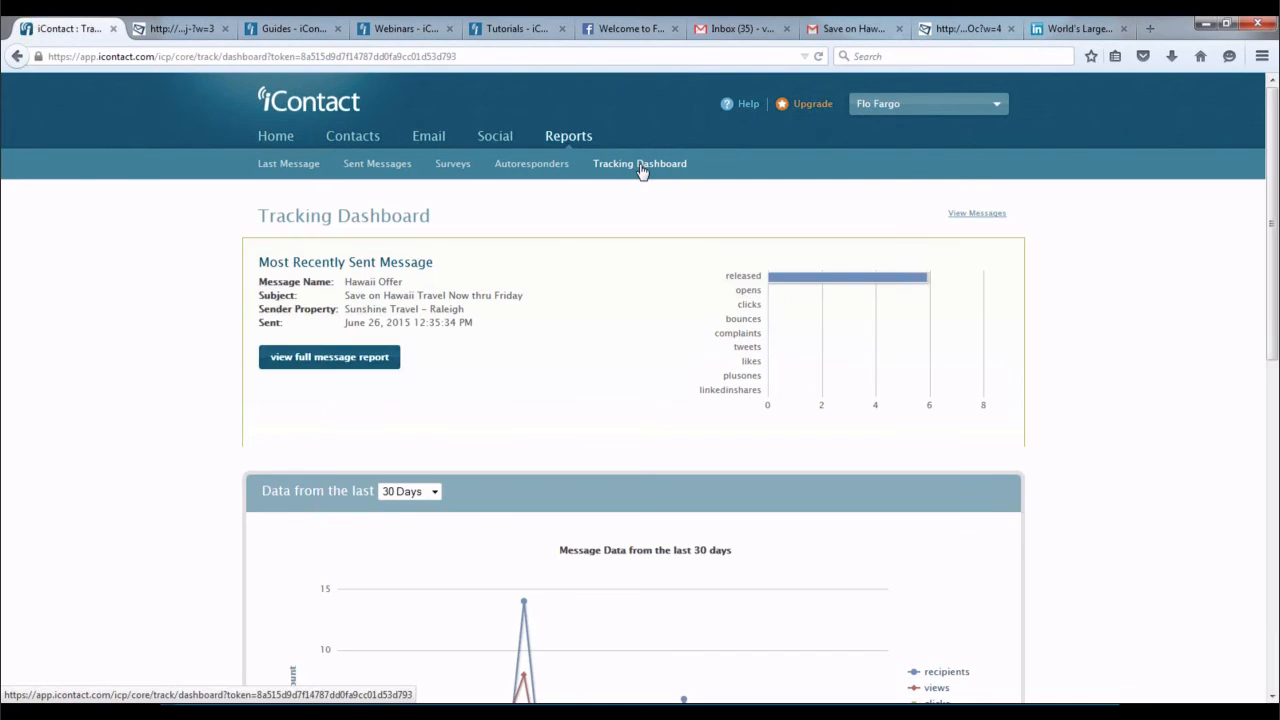
{"action": "scroll", "coordinate": [703, 275], "scroll_direction": "down", "scroll_amount": 5}
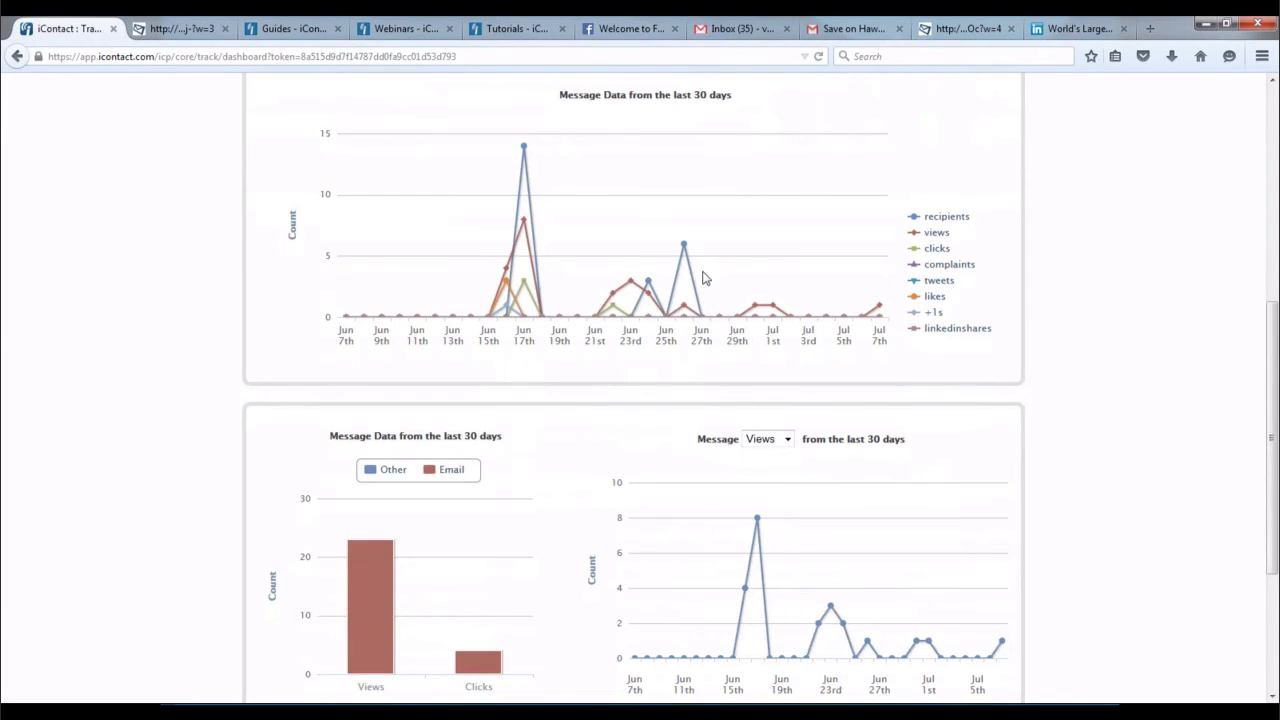
{"action": "scroll", "coordinate": [703, 277], "scroll_direction": "up", "scroll_amount": 1}
{"action": "scroll", "coordinate": [703, 277], "scroll_direction": "up", "scroll_amount": 2}
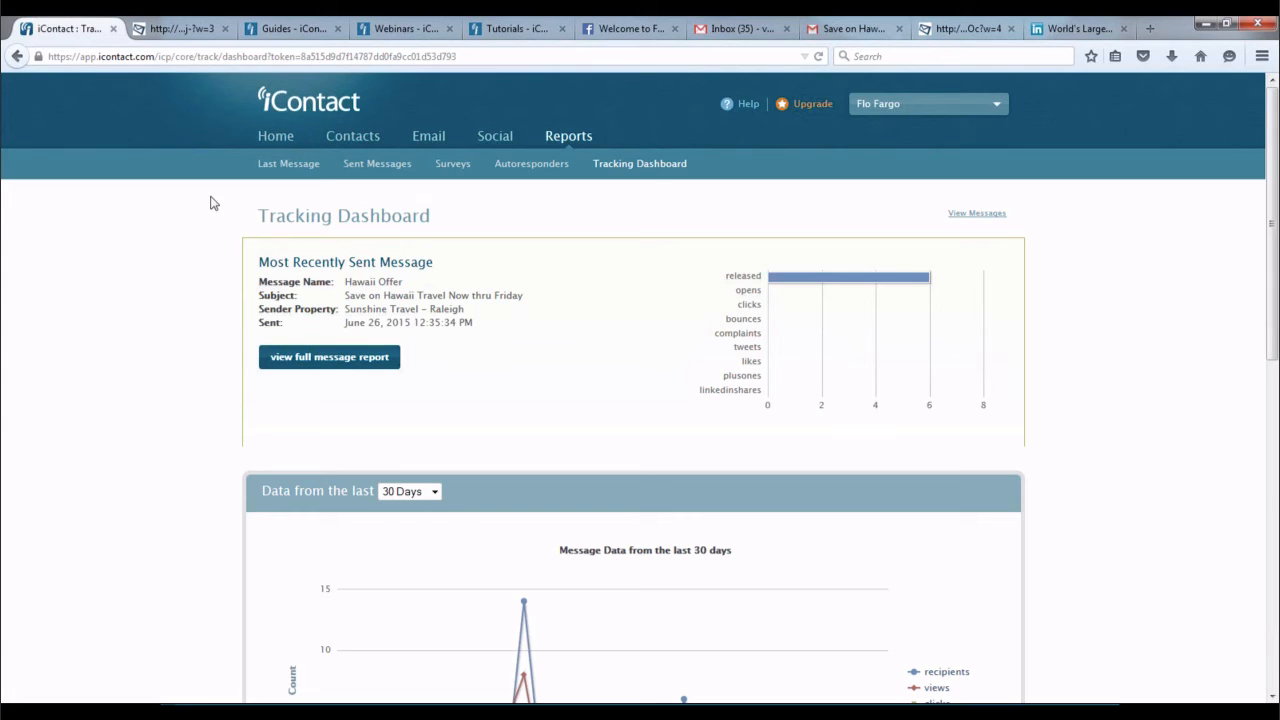
{"action": "scroll", "coordinate": [228, 217], "scroll_direction": "down", "scroll_amount": 10}
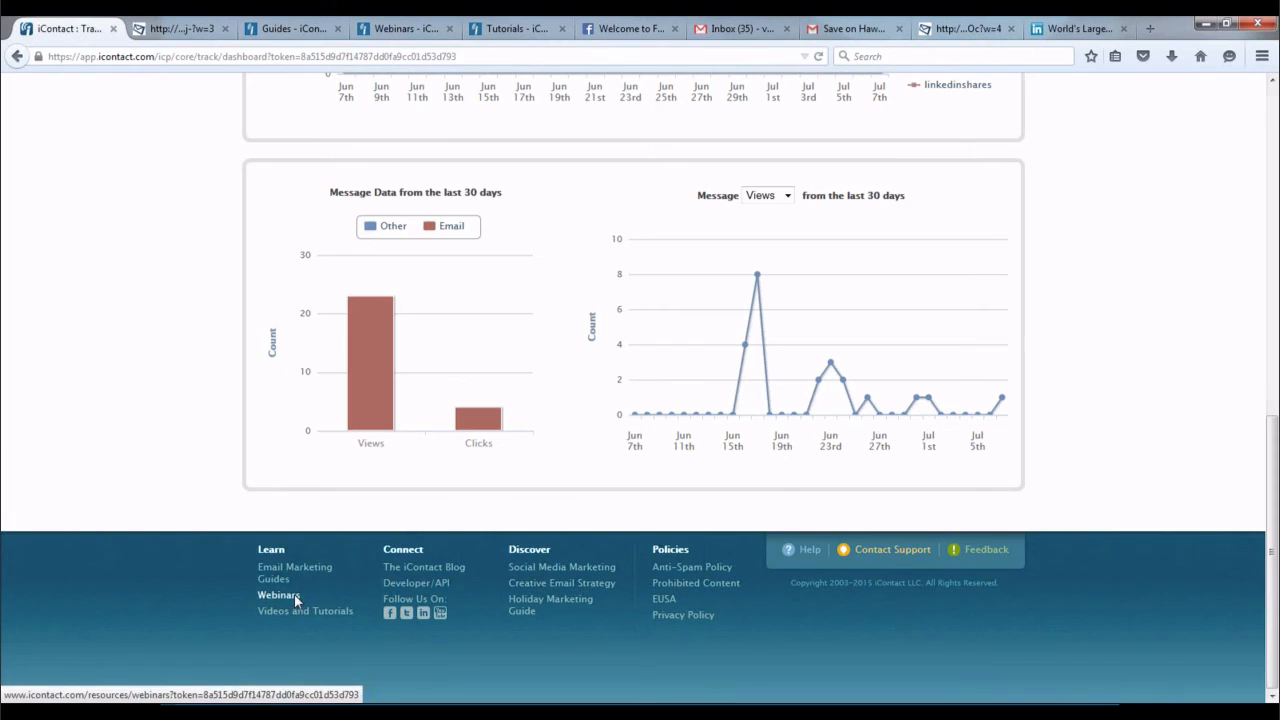
- Open the Webinars resource page and look through the live and recorded webinar offerings
{"action": "left_click", "coordinate": [296, 598]}
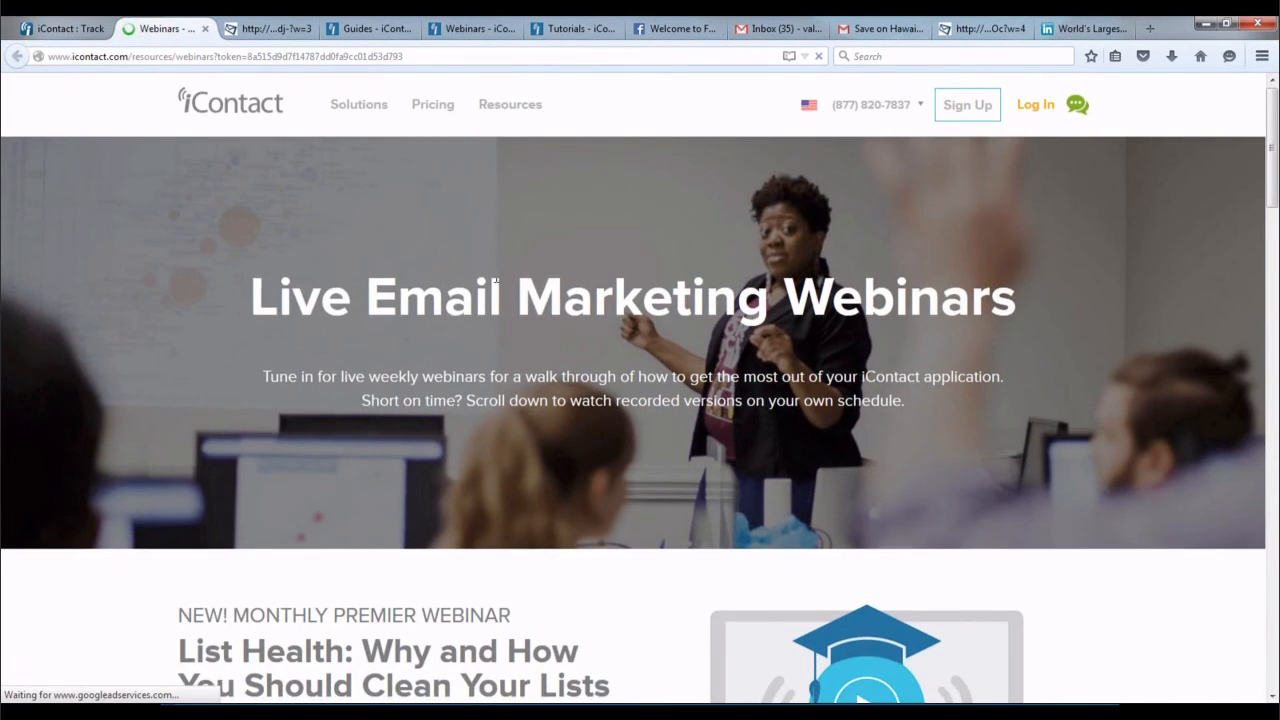
{"action": "scroll", "coordinate": [470, 300], "scroll_direction": "down", "scroll_amount": 9}
{"action": "scroll", "coordinate": [493, 285], "scroll_direction": "down", "scroll_amount": 3}
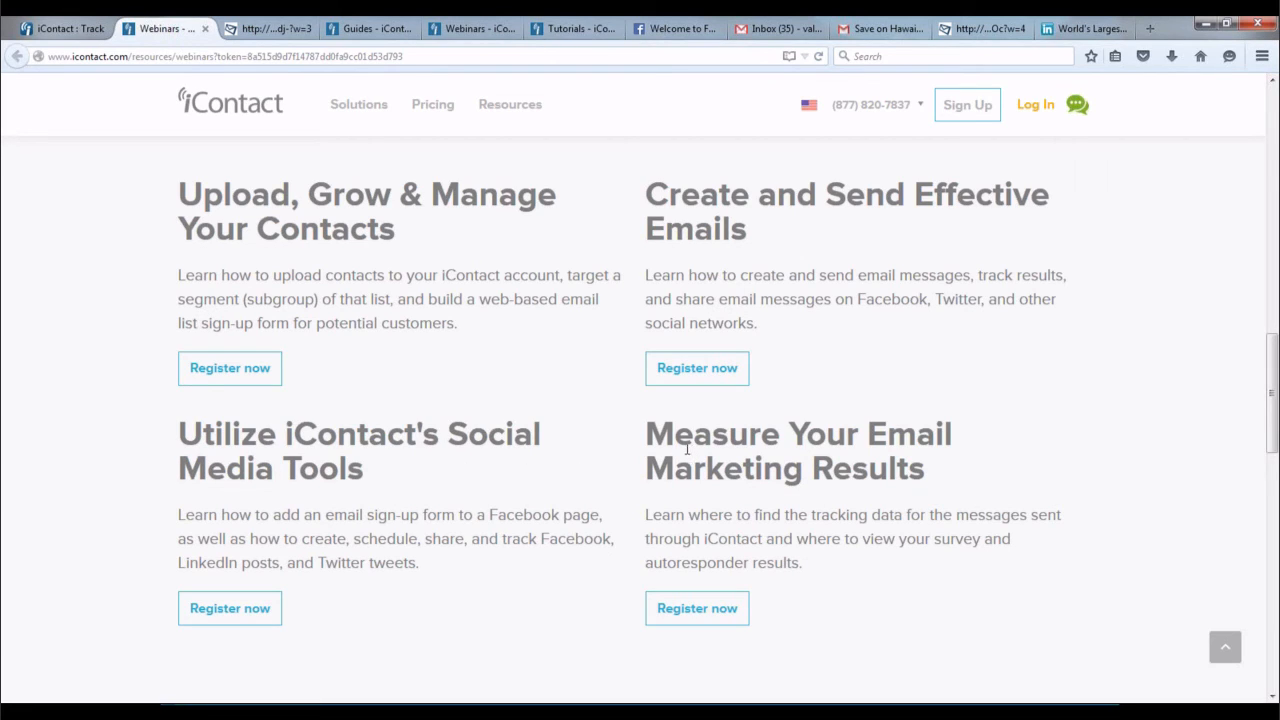
{"action": "scroll", "coordinate": [686, 449], "scroll_direction": "down", "scroll_amount": 5}
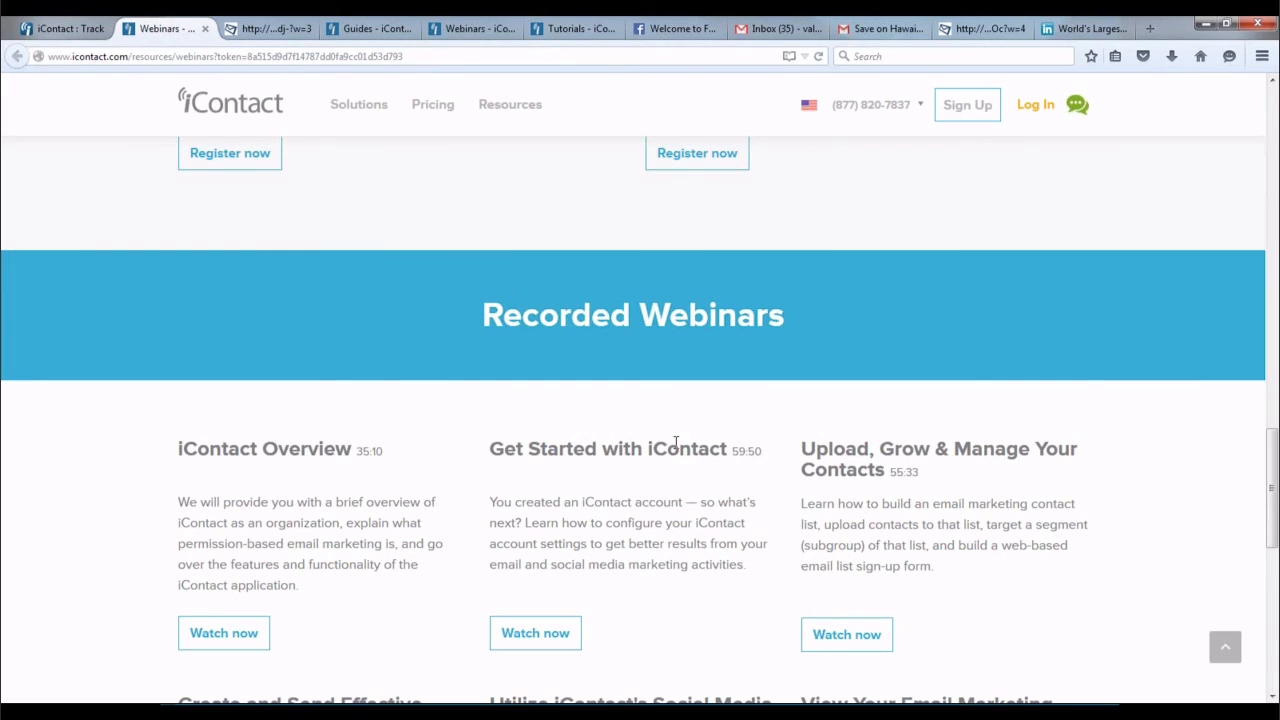
{"action": "scroll", "coordinate": [676, 442], "scroll_direction": "down", "scroll_amount": 2}
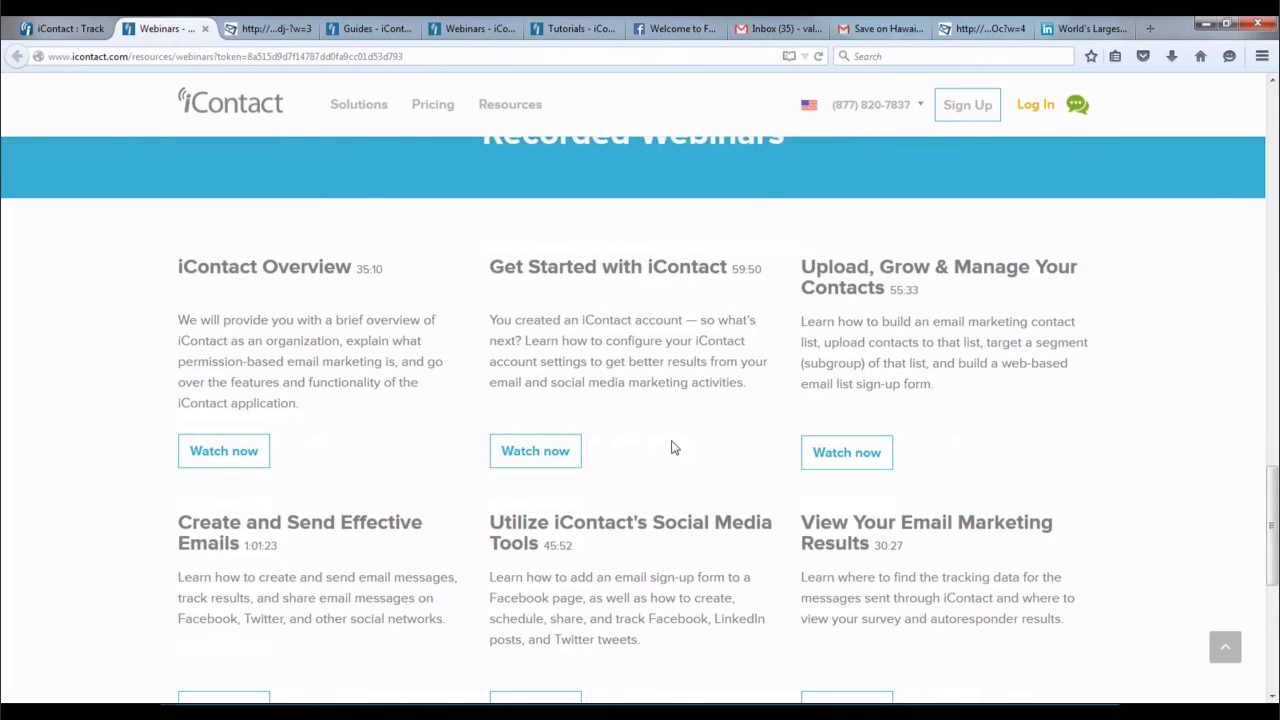
{"action": "scroll", "coordinate": [672, 448], "scroll_direction": "down", "scroll_amount": 1}
- Return from the webinars page to the iContact account and go to its Home section
{"action": "left_click", "coordinate": [66, 30]}
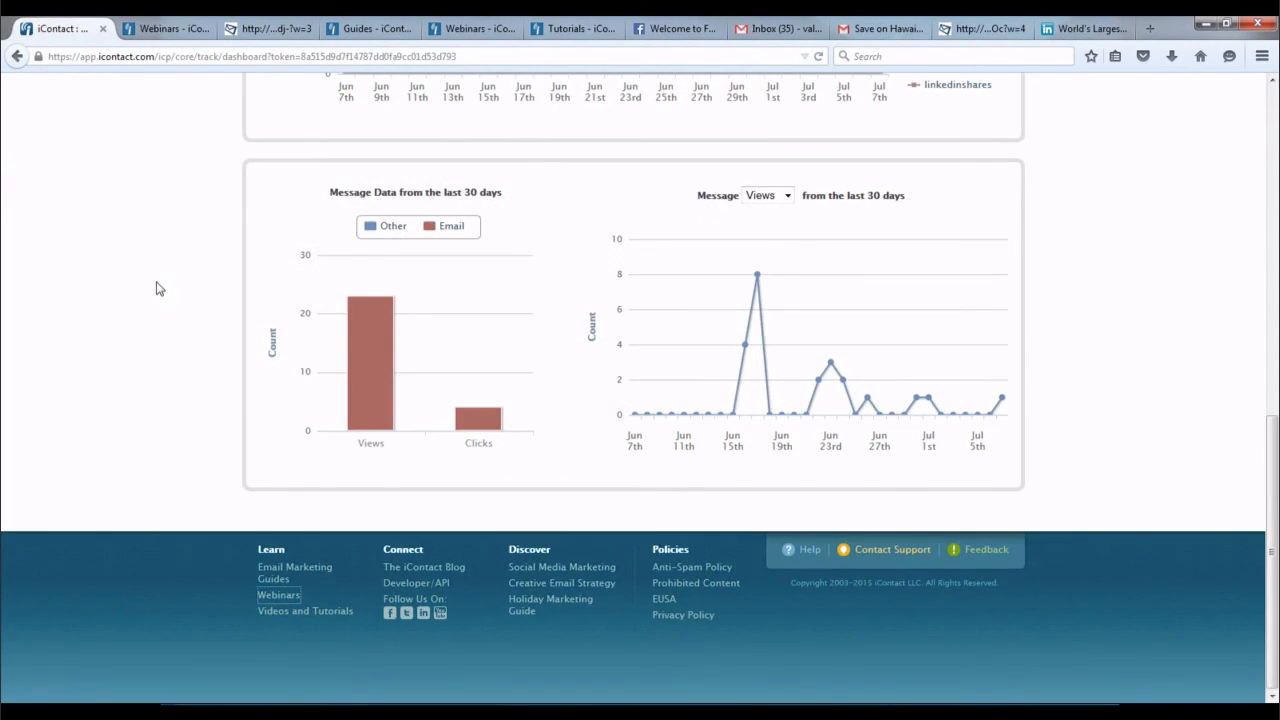
{"action": "scroll", "coordinate": [152, 288], "scroll_direction": "up", "scroll_amount": 7}
{"action": "left_click", "coordinate": [277, 148]}
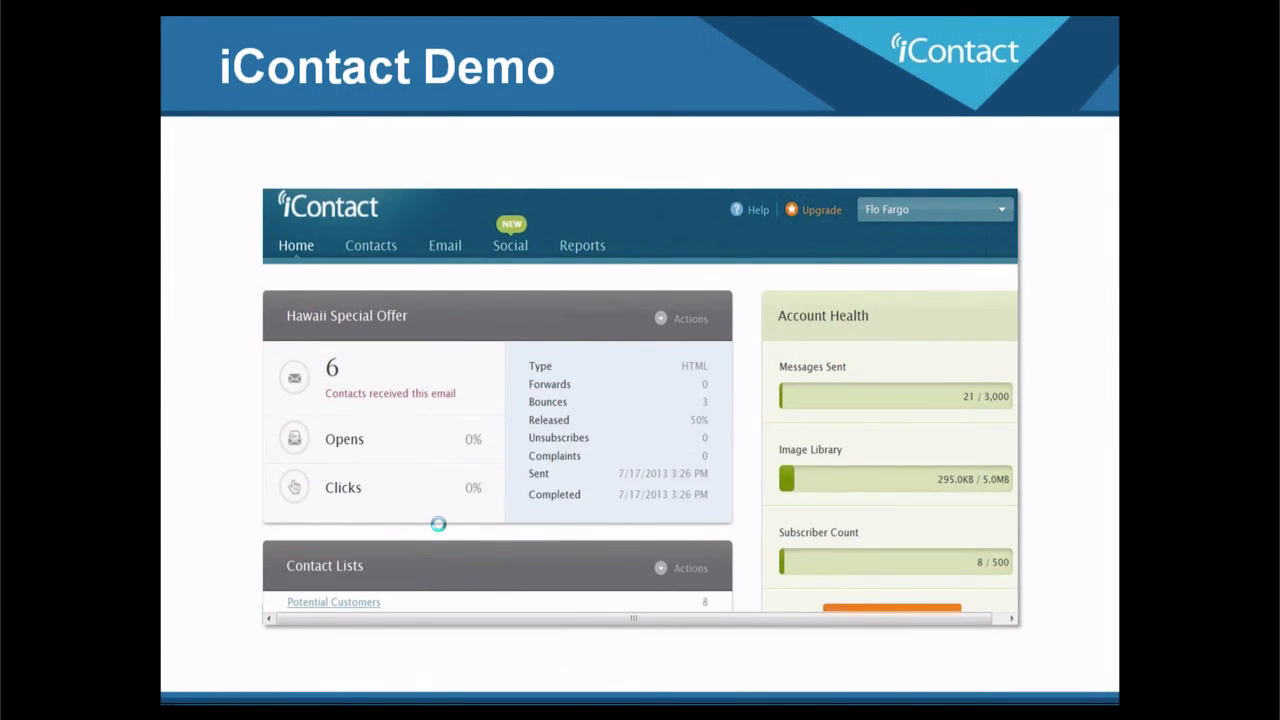
{"action": "key", "text": "Right"}
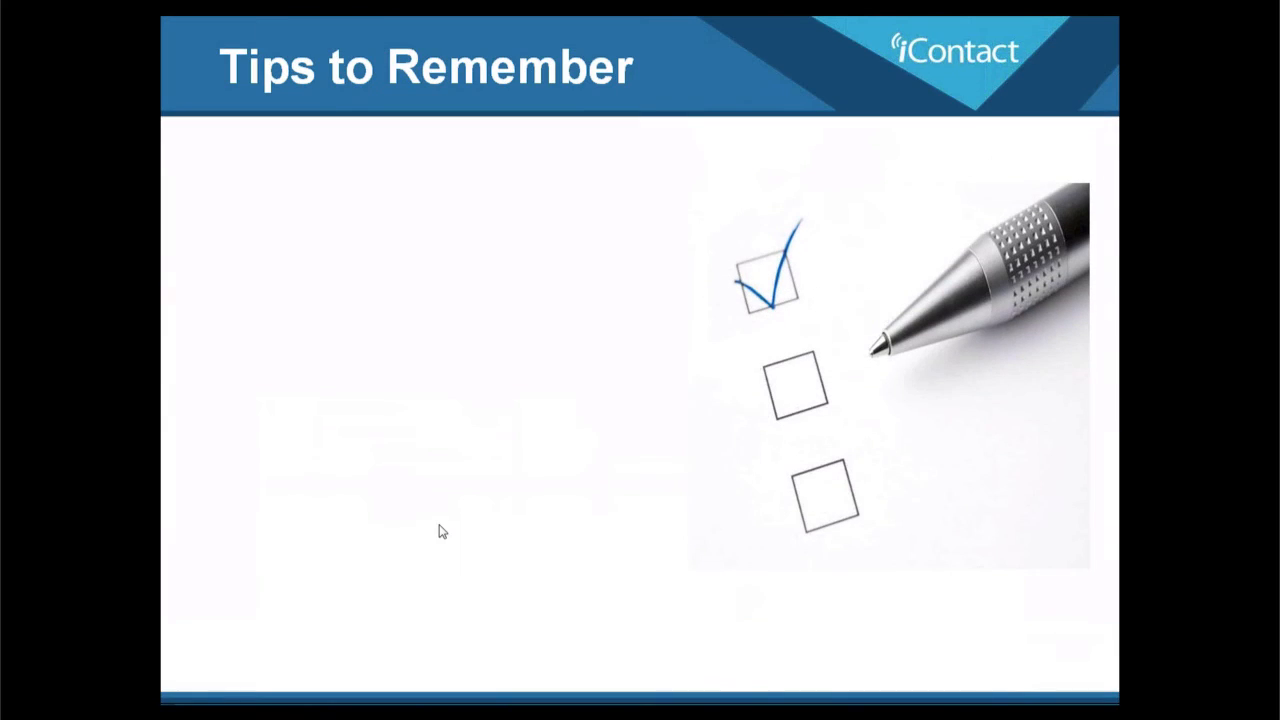